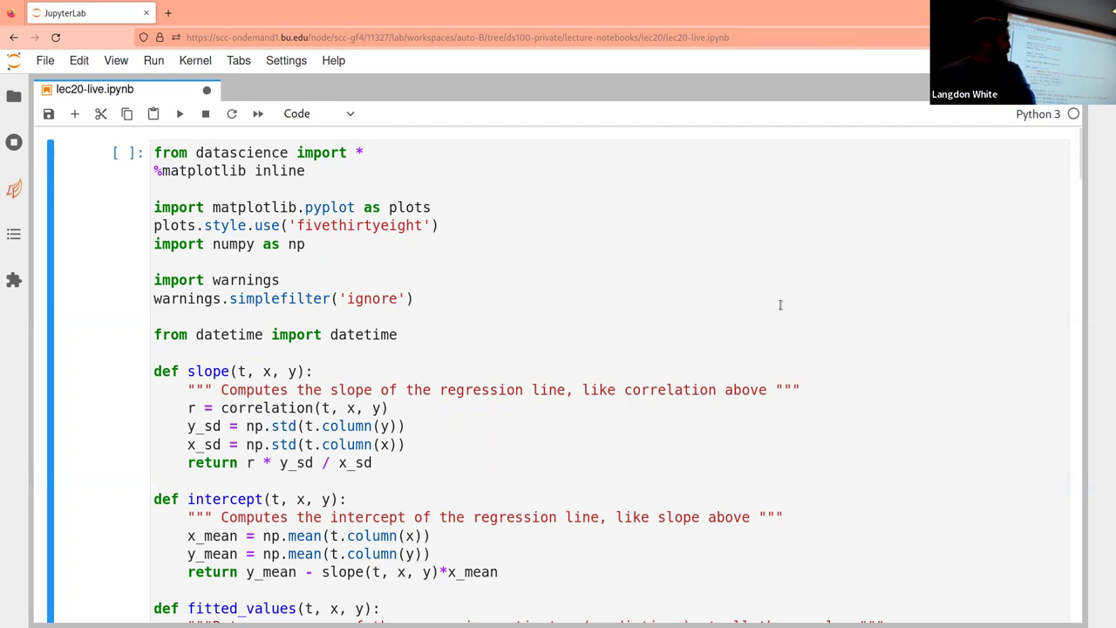
# - Run the setup cell containing the library imports and the regression function definitions
pyautogui.click(759, 301)
pyautogui.hotkey('shift', 'Return')
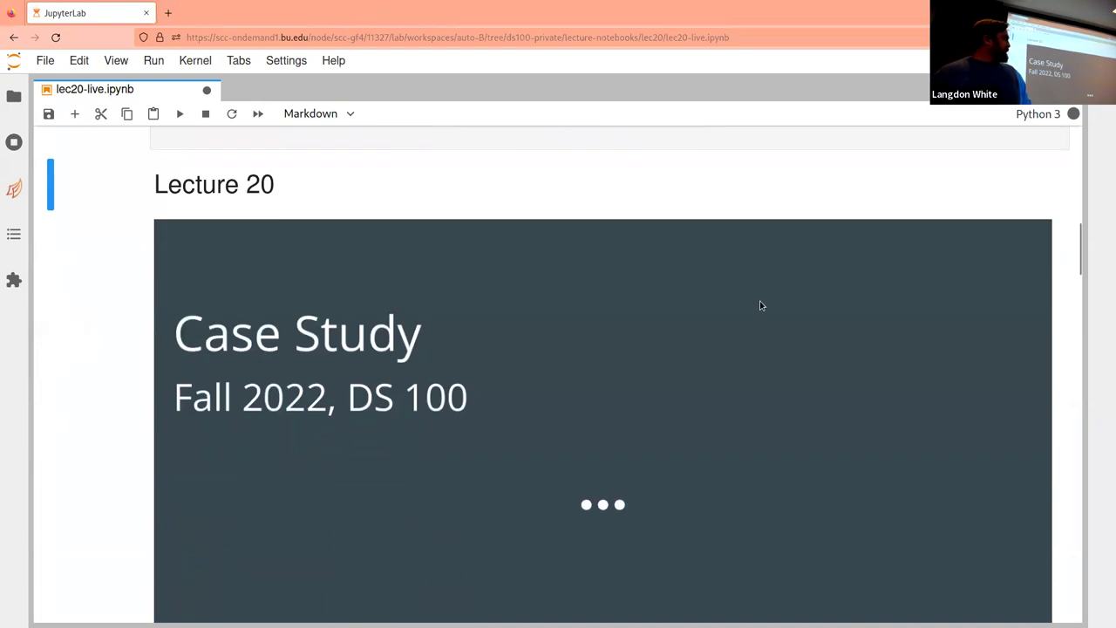
pyautogui.scroll(-2, 761, 305)
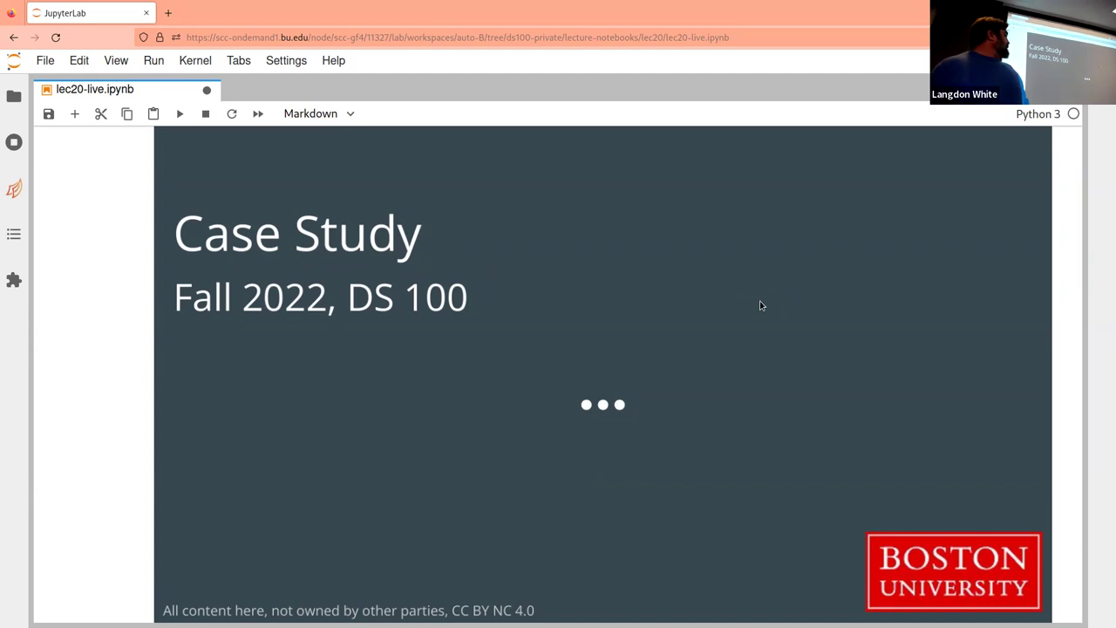
pyautogui.scroll(-5, 761, 305)
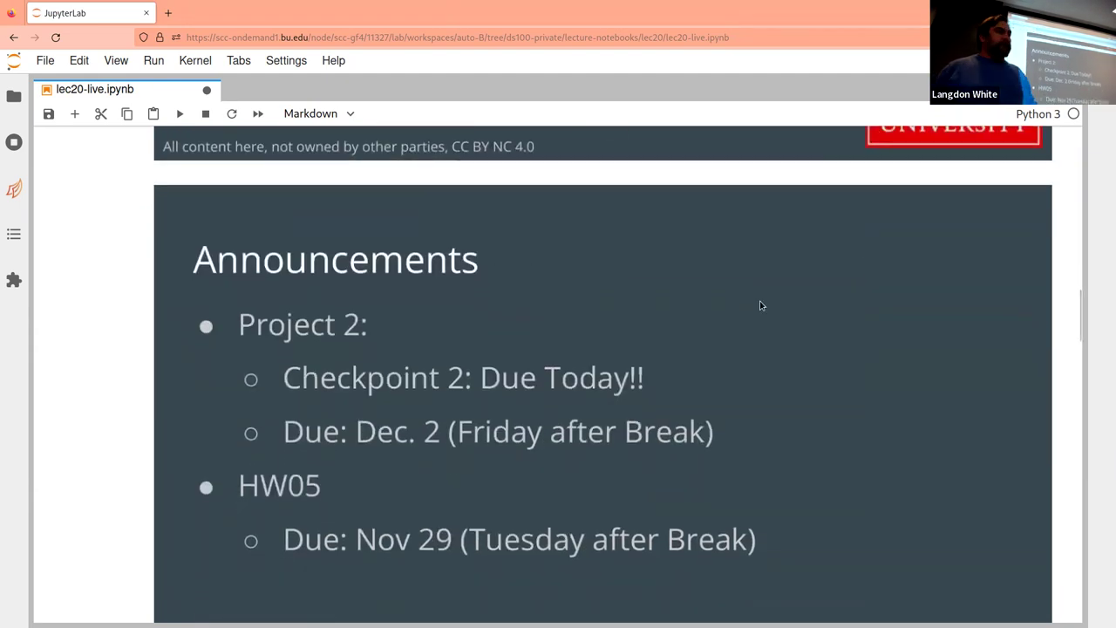
# - Save the notebook and resolve the file conflict by reverting to the version on disk
pyautogui.hotkey('ctrl', 's')
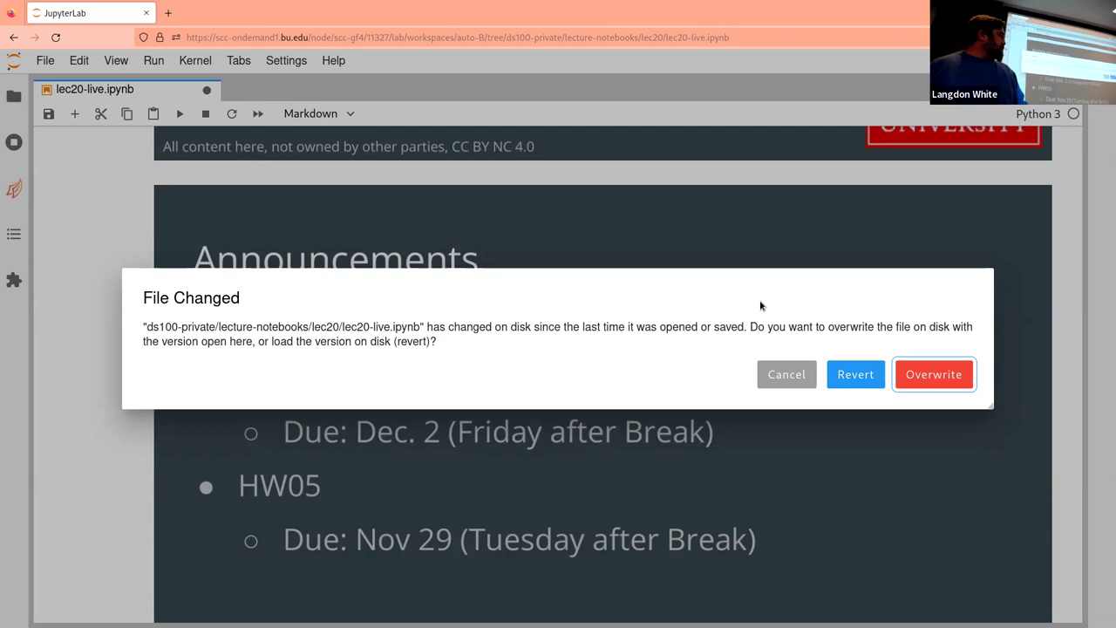
pyautogui.click(856, 375)
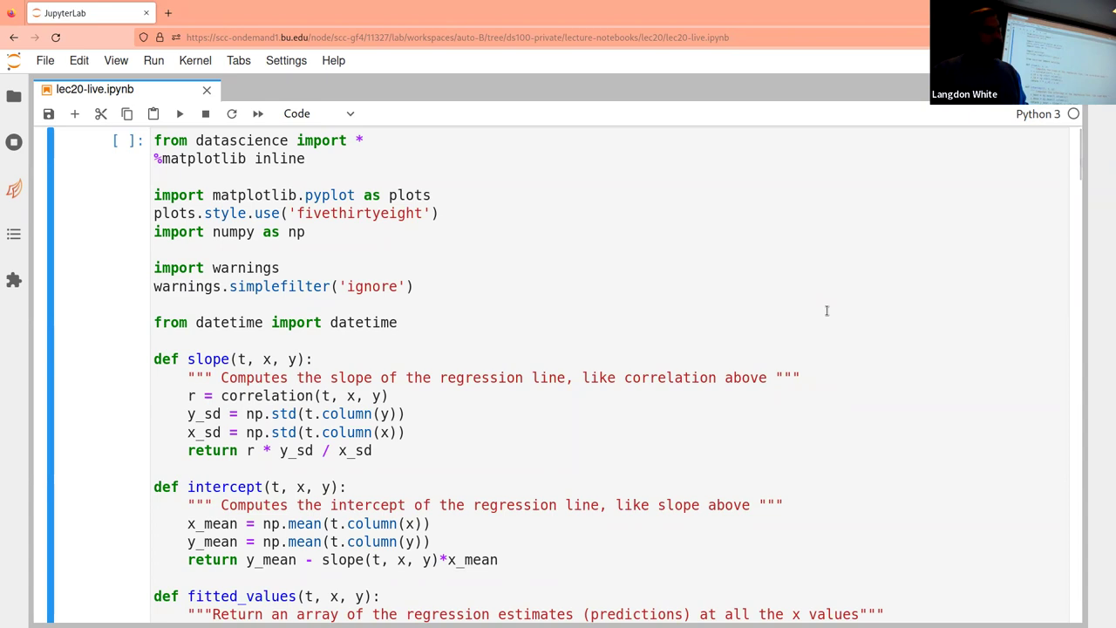
# - Run the setup cell of the reloaded notebook again and go to the Announcements slide
pyautogui.press('alt')
pyautogui.scroll(-4, 826, 310)
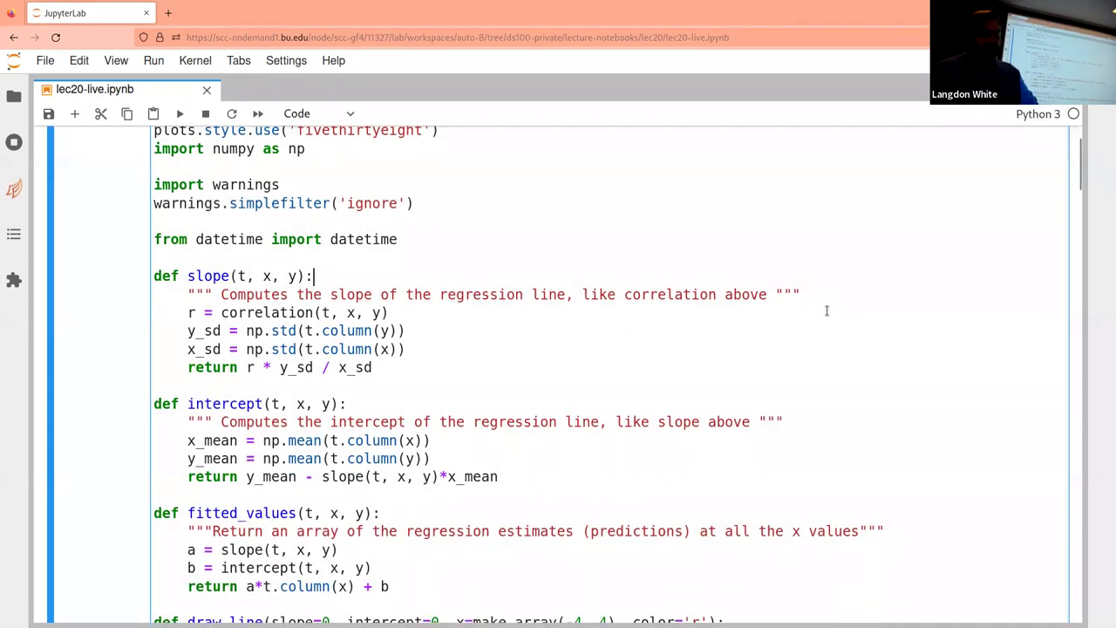
pyautogui.hotkey('shift', 'Return')
pyautogui.scroll(-10, 827, 311)
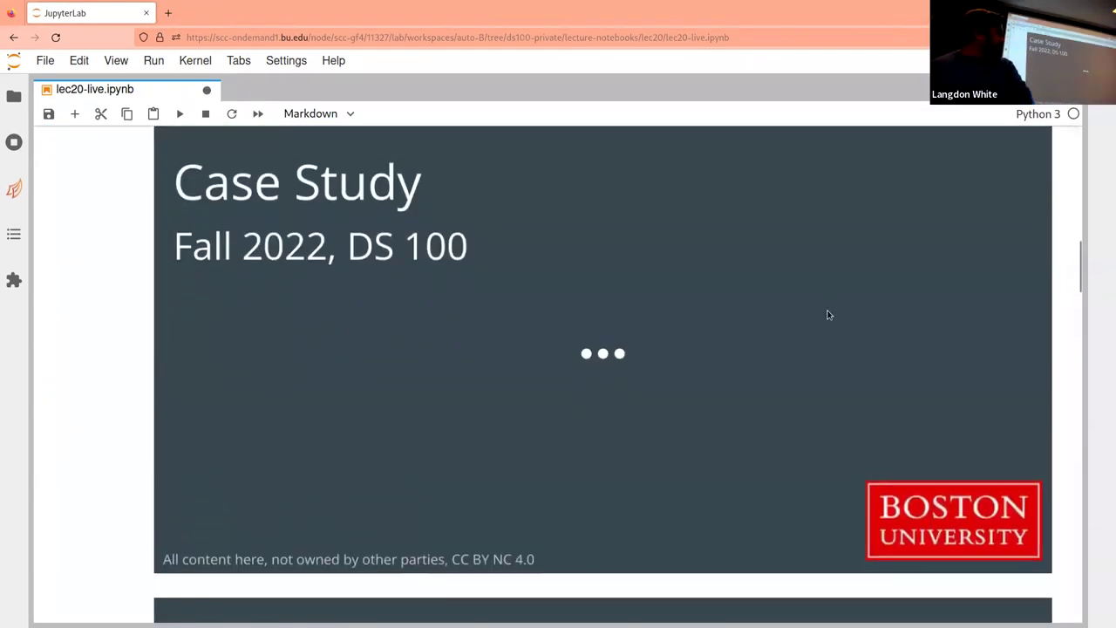
pyautogui.scroll(-1, 828, 315)
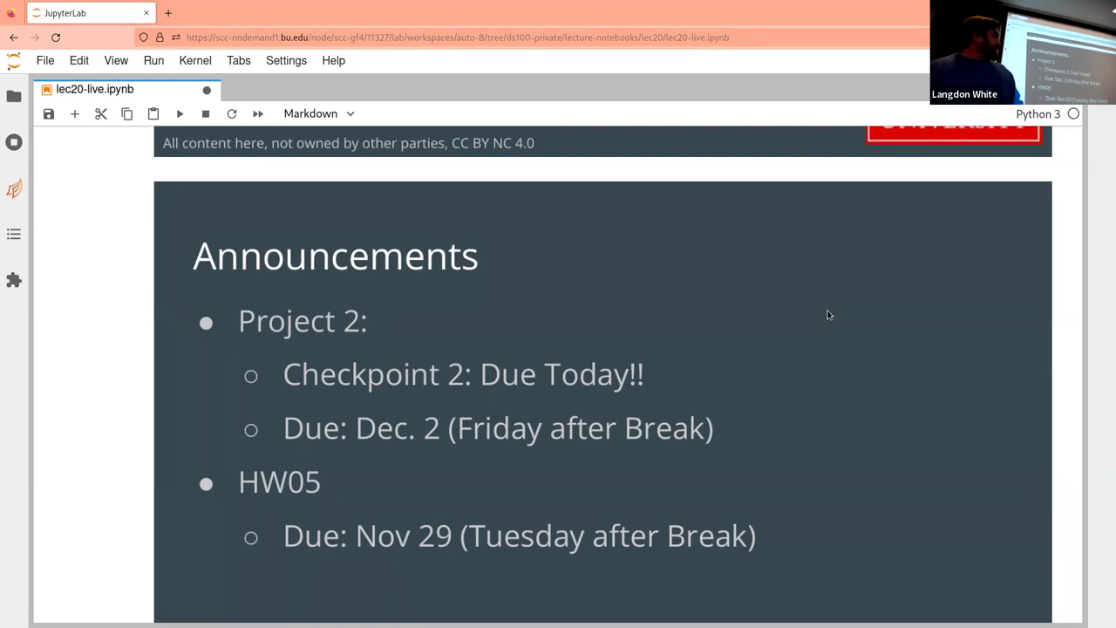
# - Run the cell under the Bikes! heading that reads some_blue_bikes.csv into the bikes table and shows 3 rows
pyautogui.scroll(-5, 829, 315)
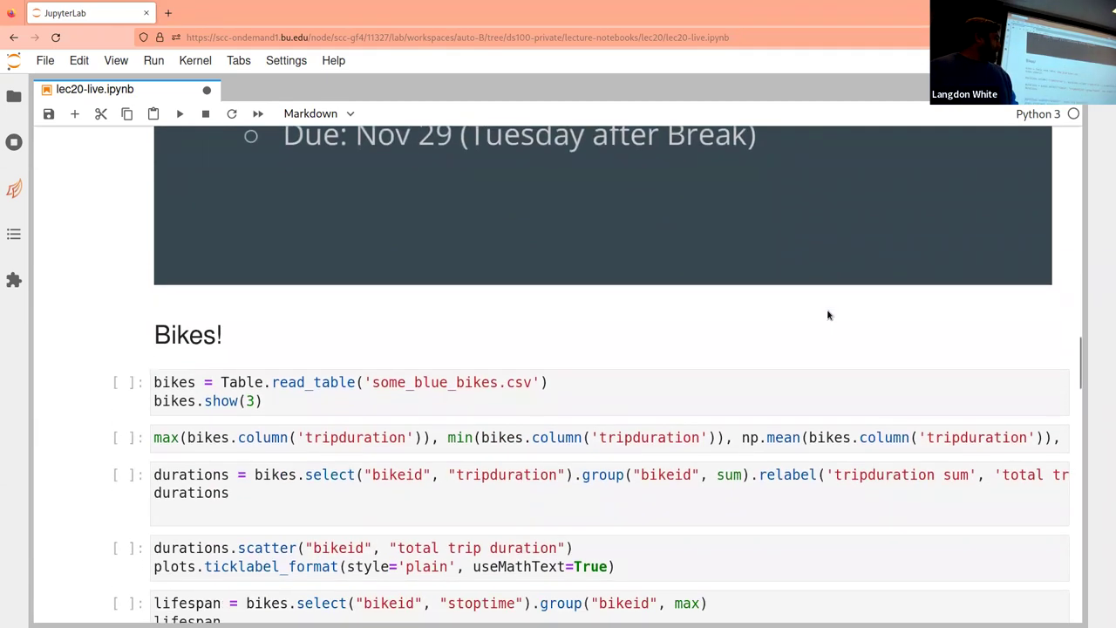
pyautogui.scroll(-2, 828, 315)
pyautogui.click(827, 310)
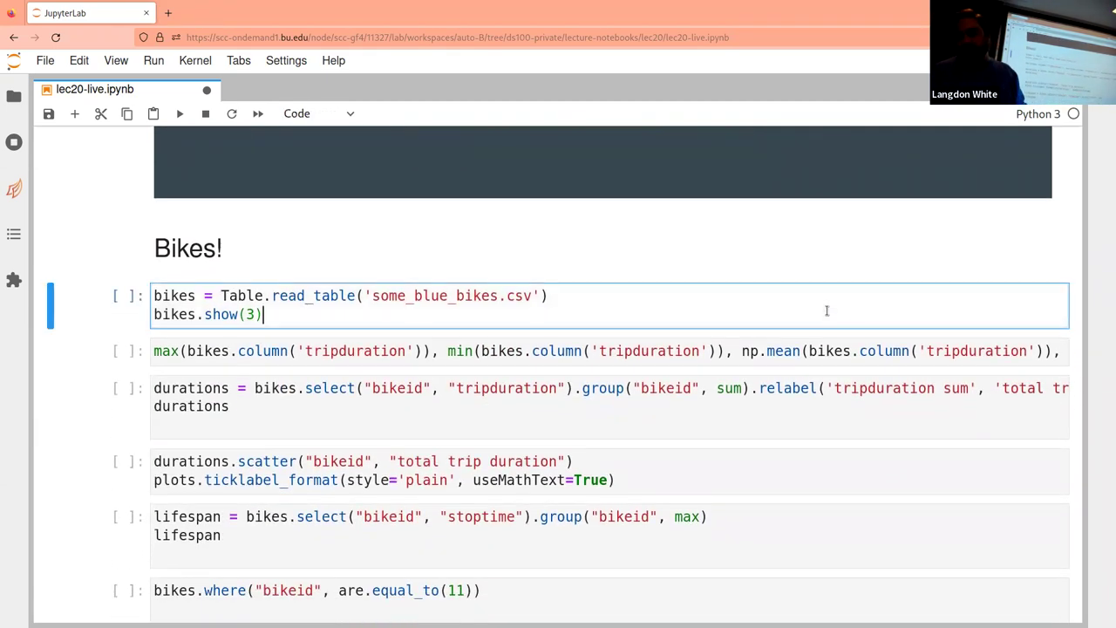
pyautogui.hotkey('shift', 'Return')
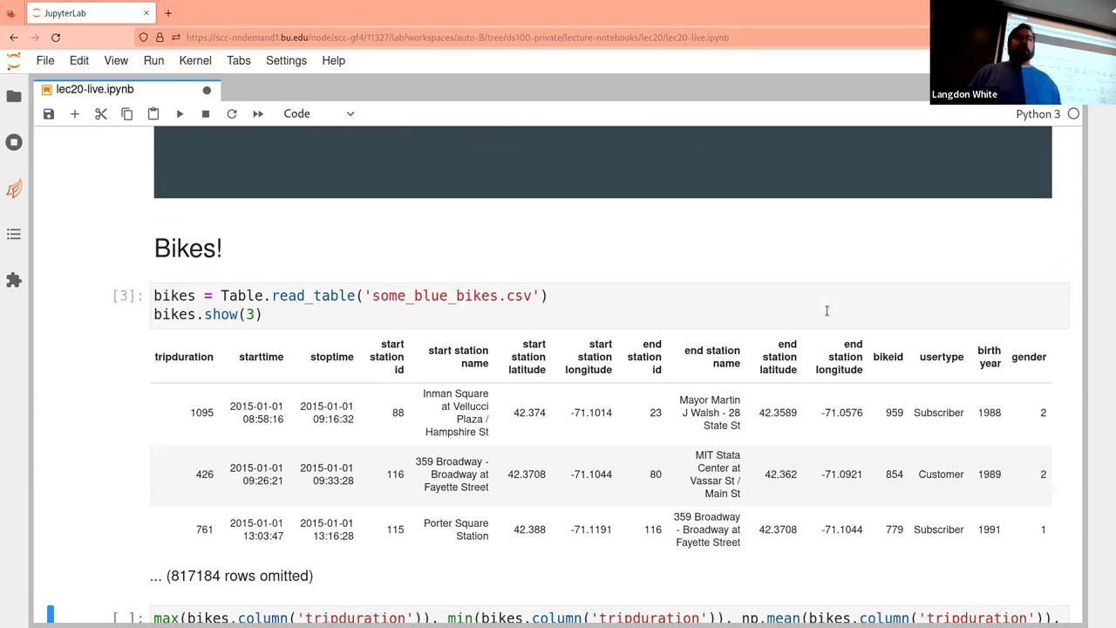
pyautogui.click(632, 227)
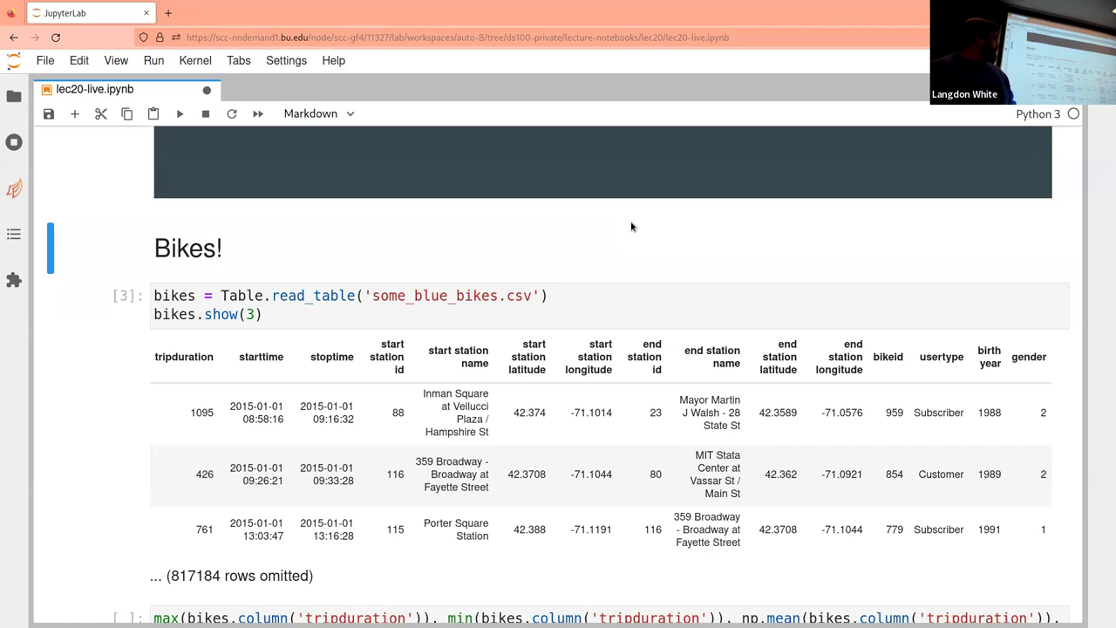
pyautogui.scroll(-1, 632, 227)
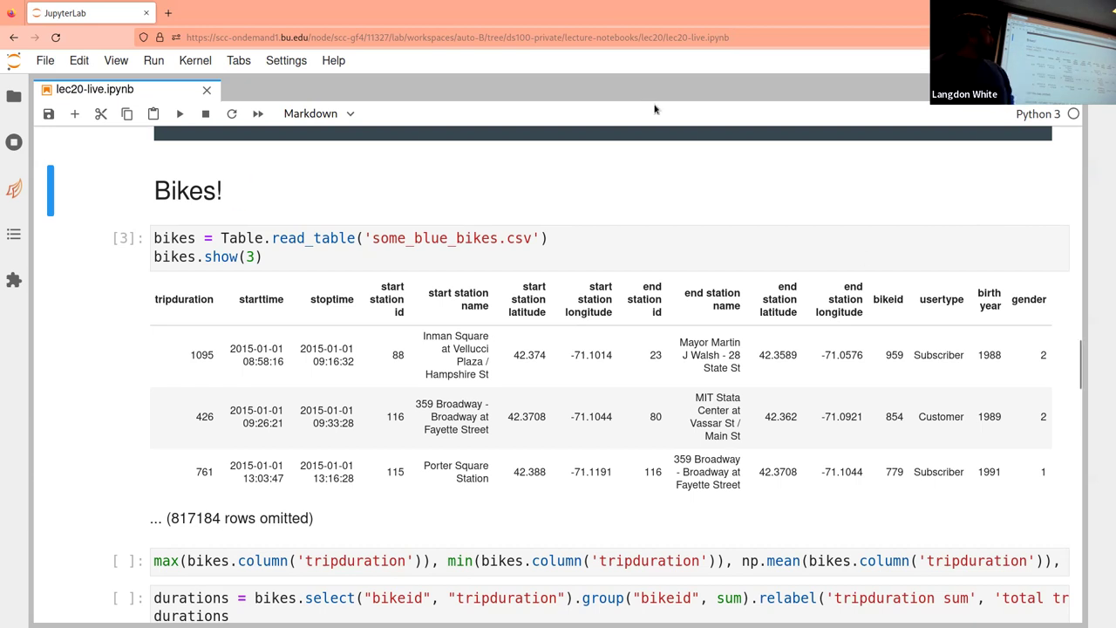
# - Open data.boston.gov in a new browser tab
pyautogui.click(166, 14)
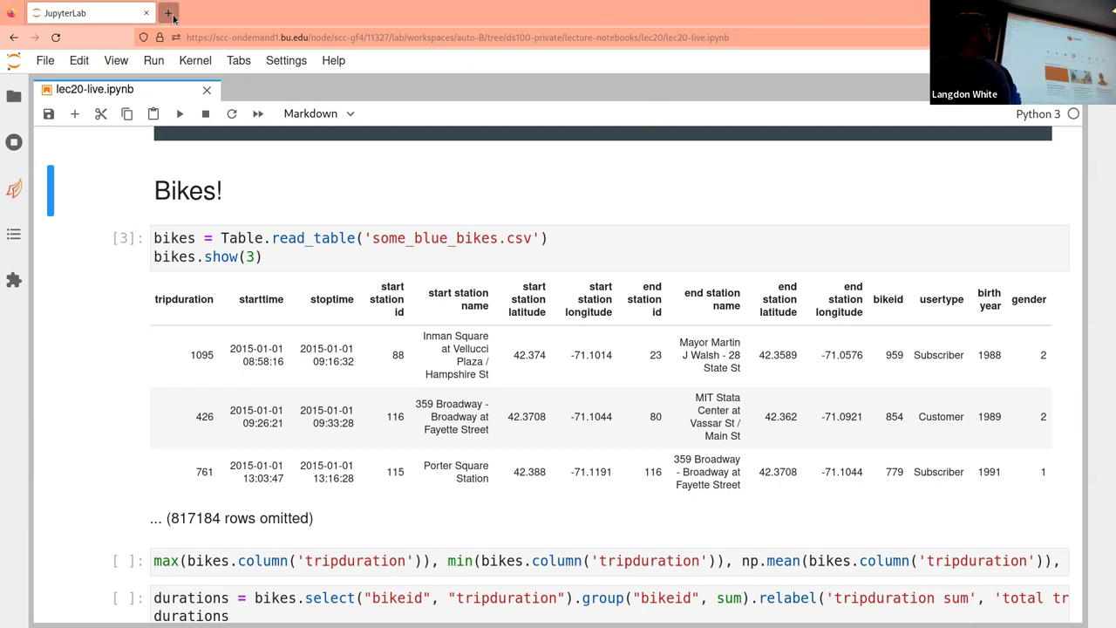
pyautogui.write('data')
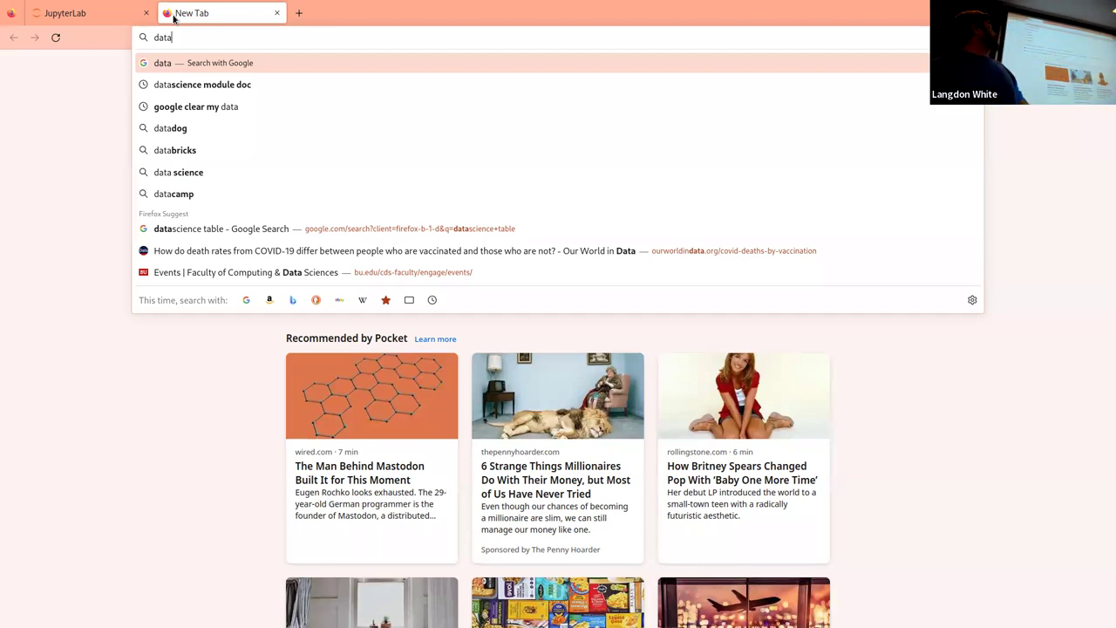
pyautogui.write('.')
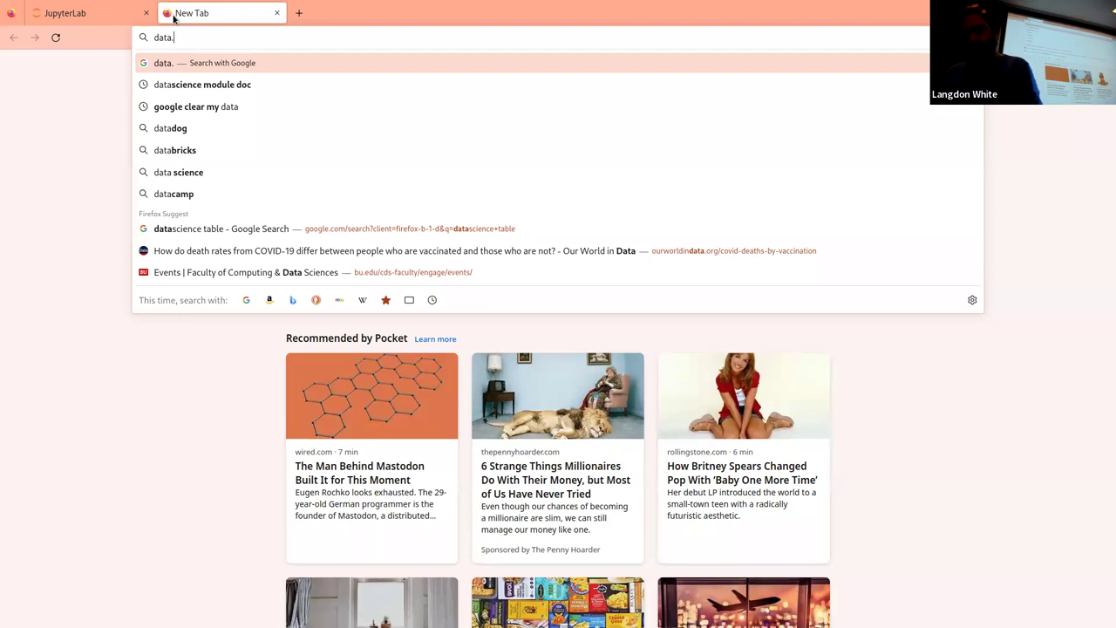
pyautogui.write('boston.gov')
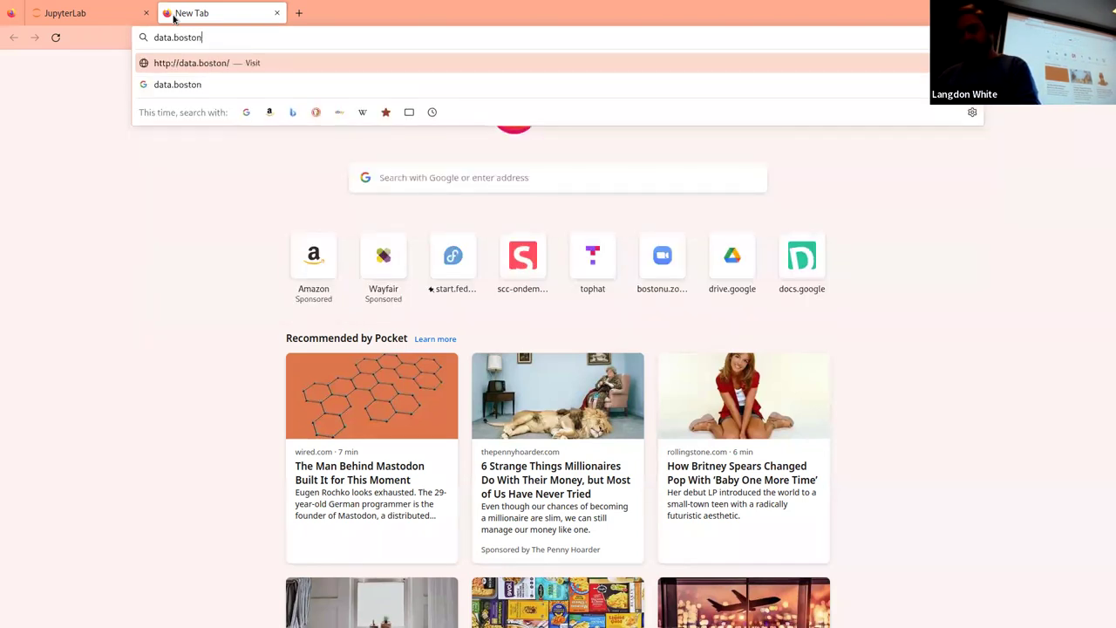
pyautogui.press('Return')
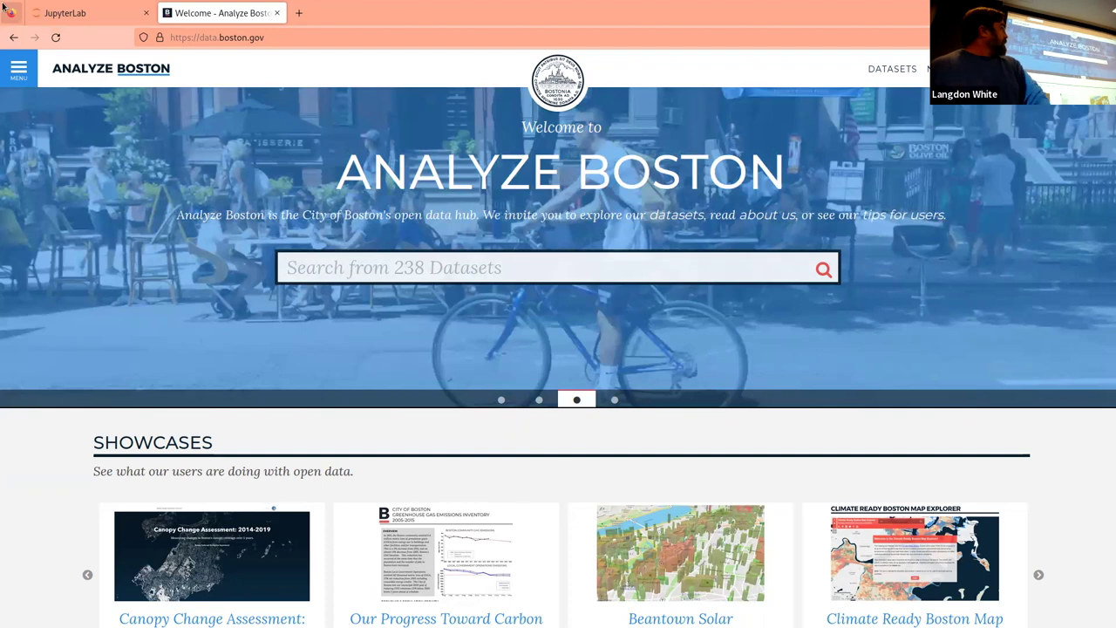
# - Return to the lec20-live notebook and run the cell computing the maximum, minimum and mean tripduration and the row count
pyautogui.moveTo(2, 4)
pyautogui.click(131, 83)
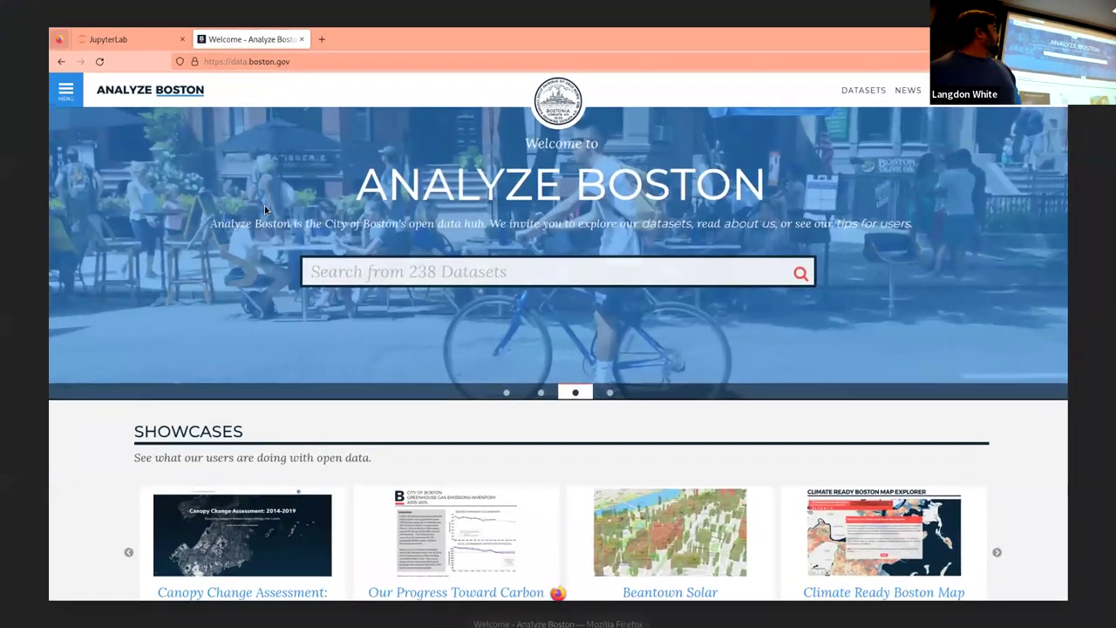
pyautogui.click(115, 15)
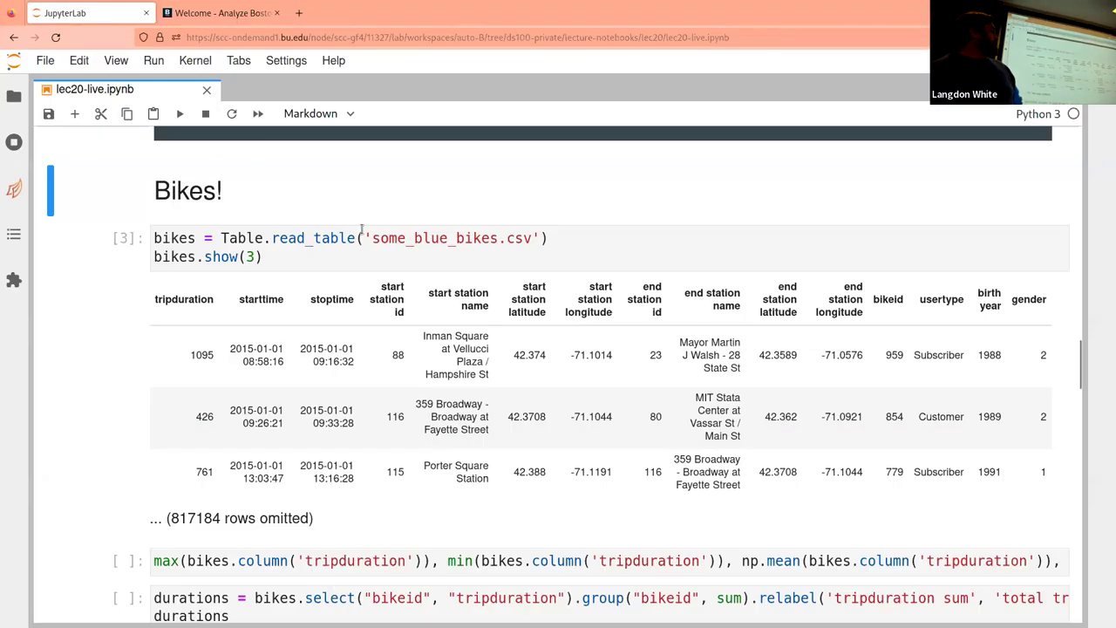
pyautogui.scroll(-1, 362, 229)
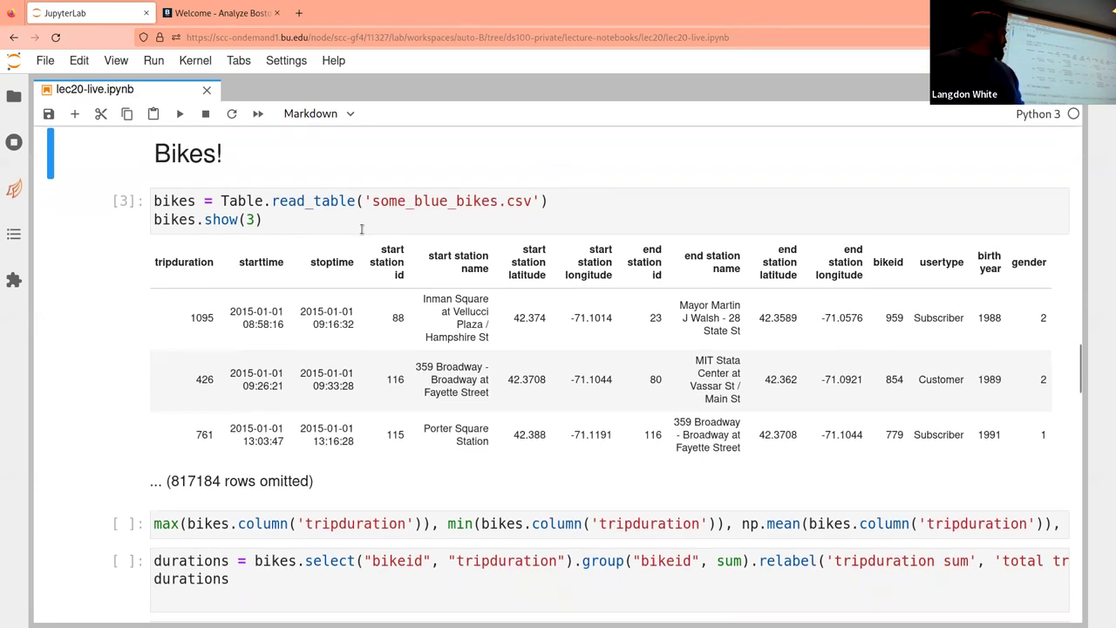
pyautogui.scroll(-3, 362, 229)
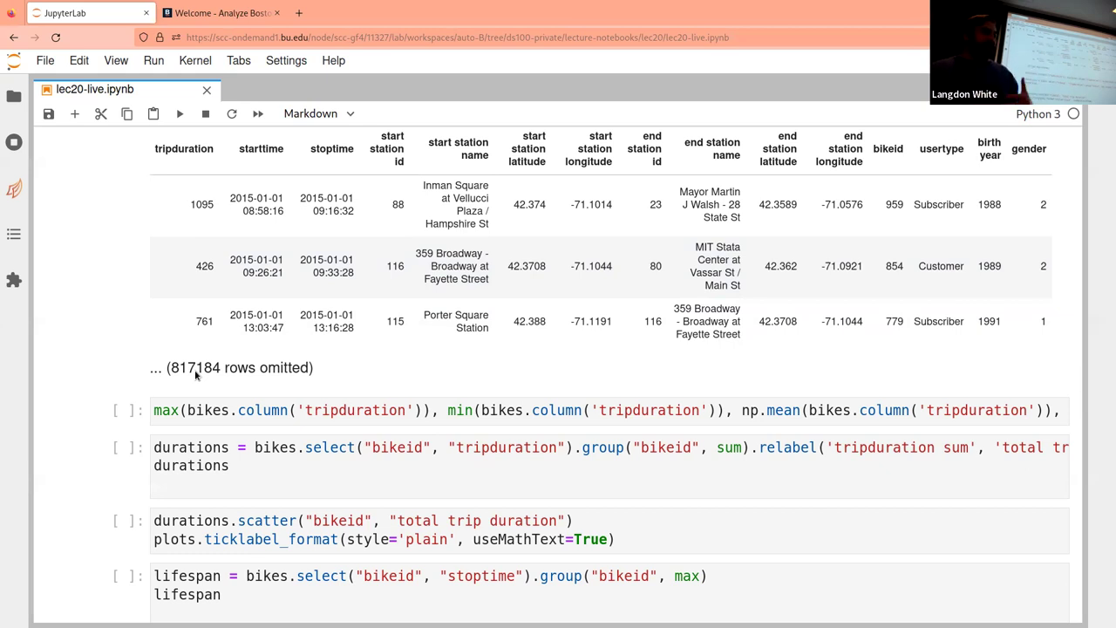
pyautogui.scroll(-1, 195, 373)
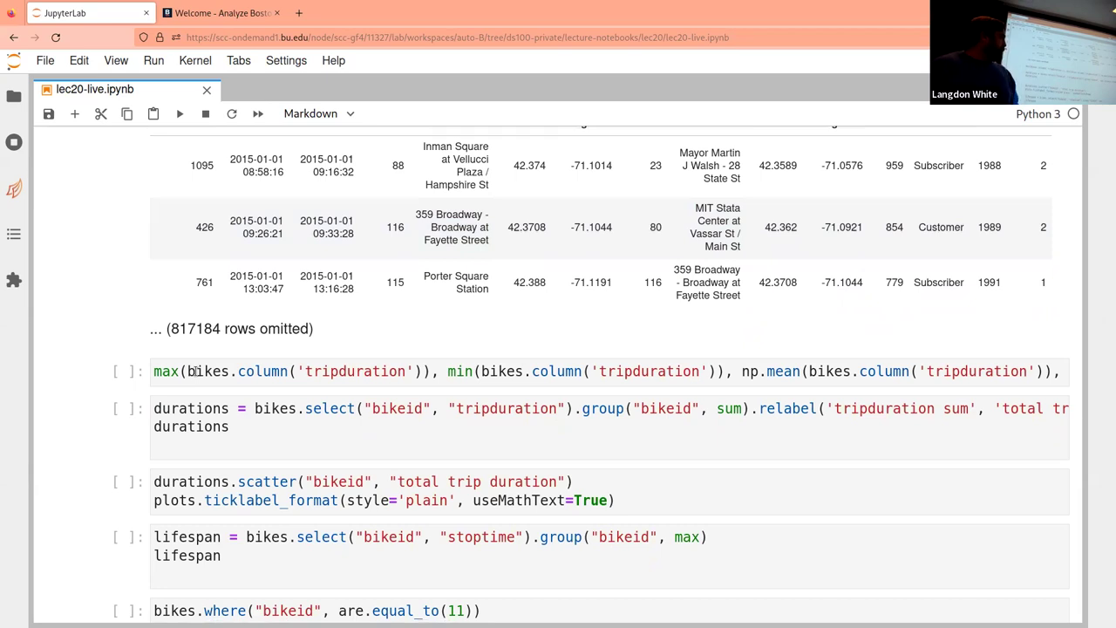
pyautogui.click(195, 373)
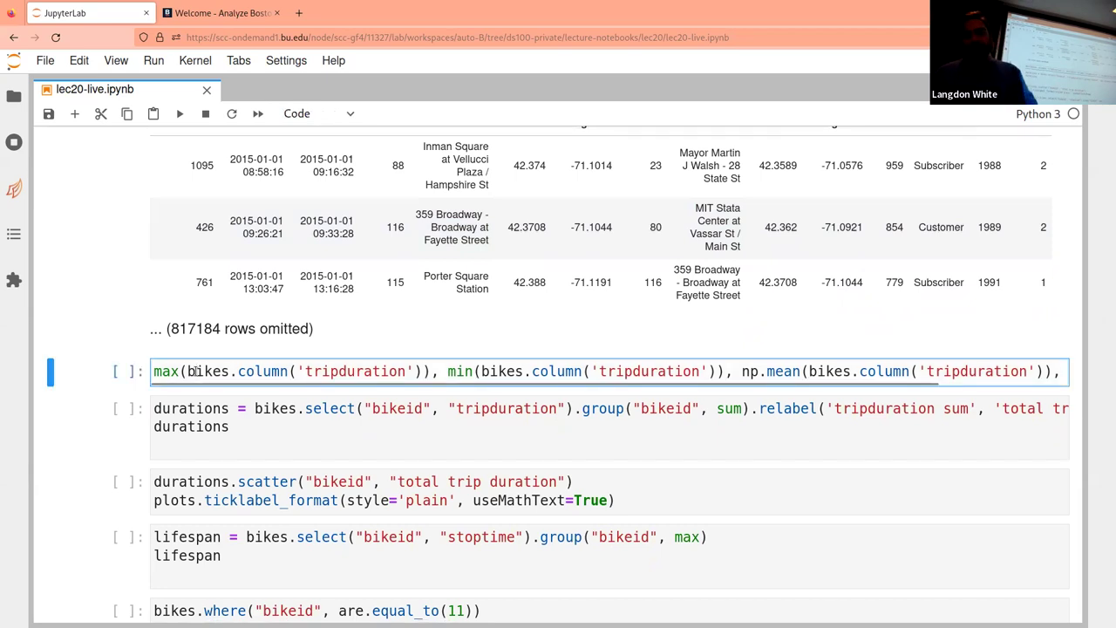
pyautogui.hotkey('shift', 'Return')
pyautogui.scroll(-2, 196, 374)
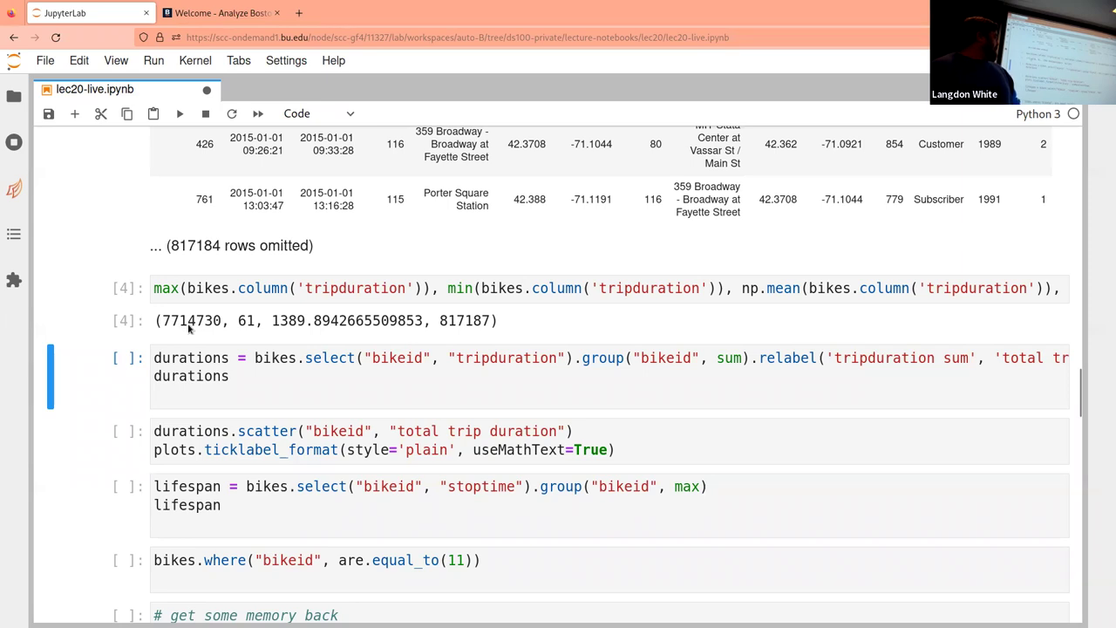
# - Split the trip duration statistics code into two lines, with the second line starting at np.mean
pyautogui.scroll(3, 357, 286)
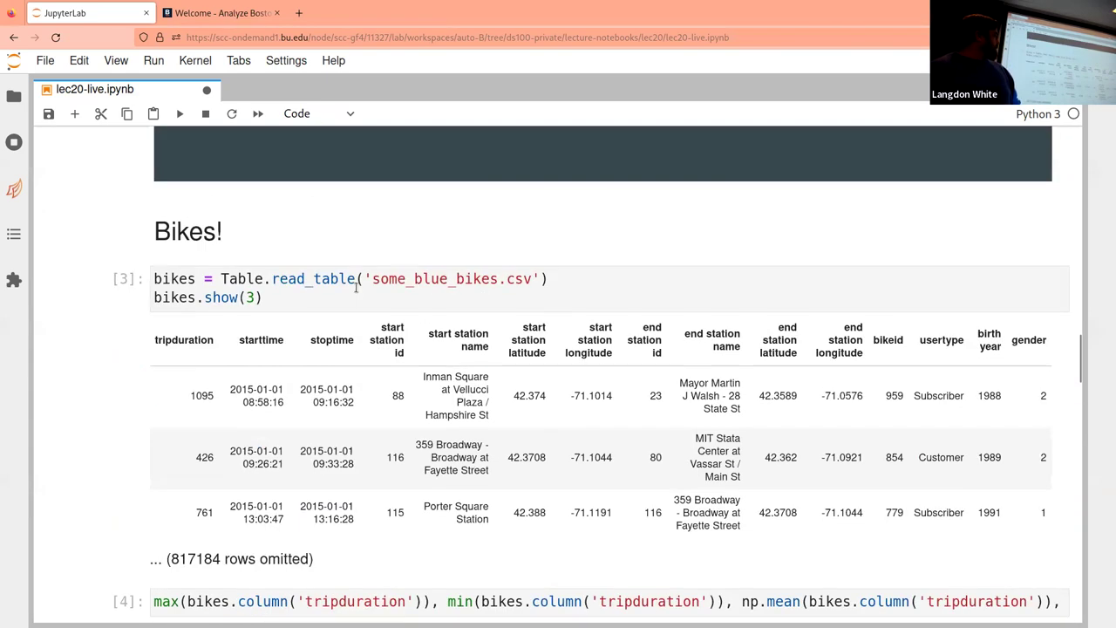
pyautogui.scroll(-1, 356, 288)
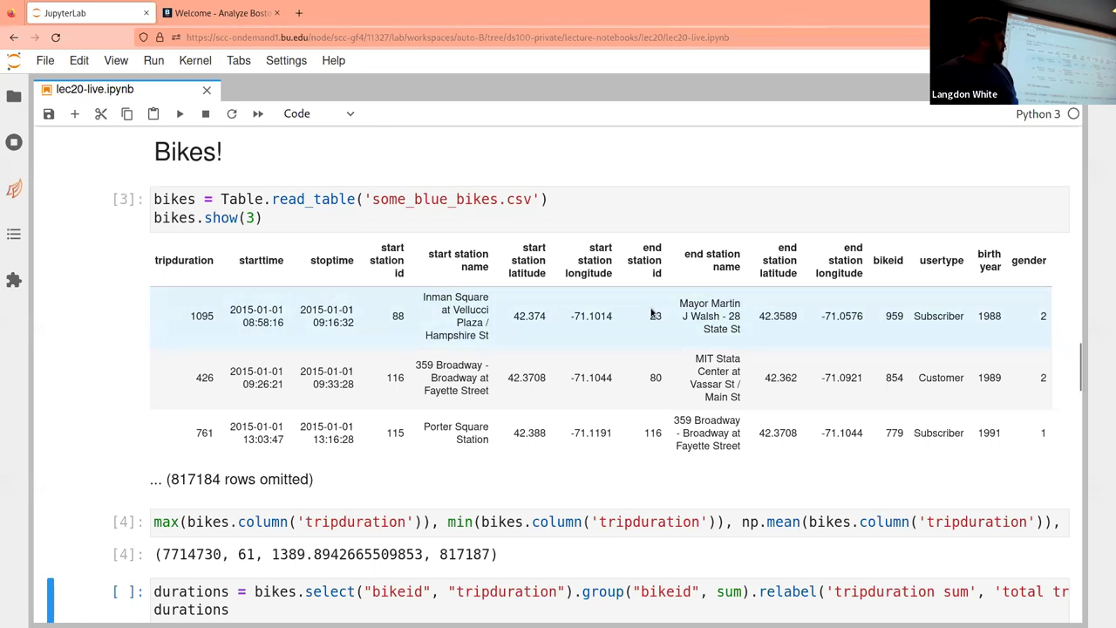
pyautogui.click(856, 321)
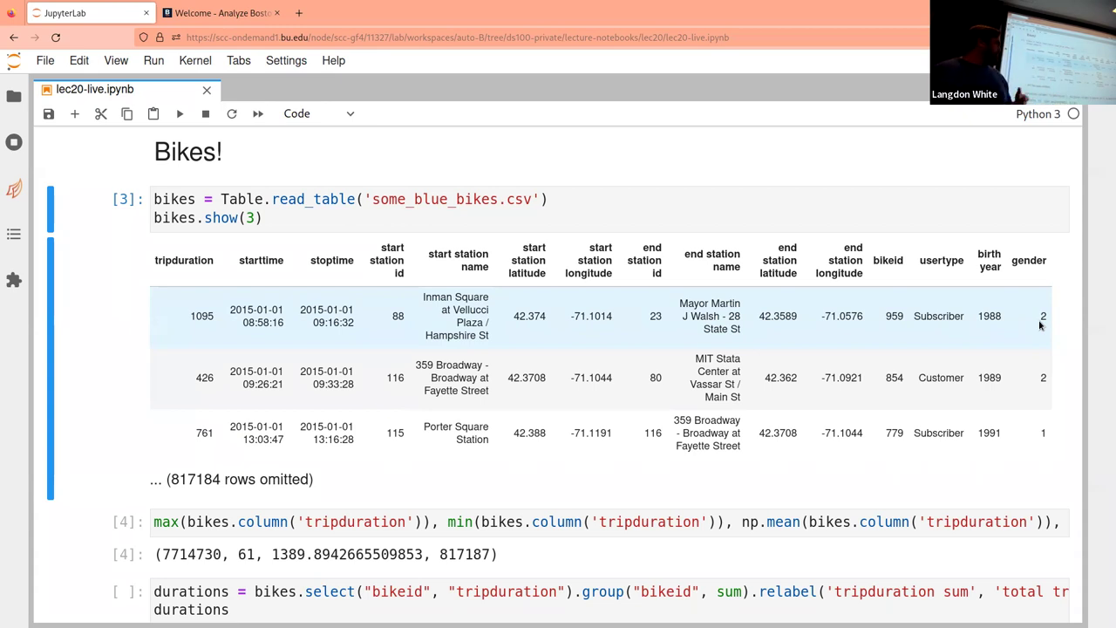
pyautogui.scroll(-4, 1040, 324)
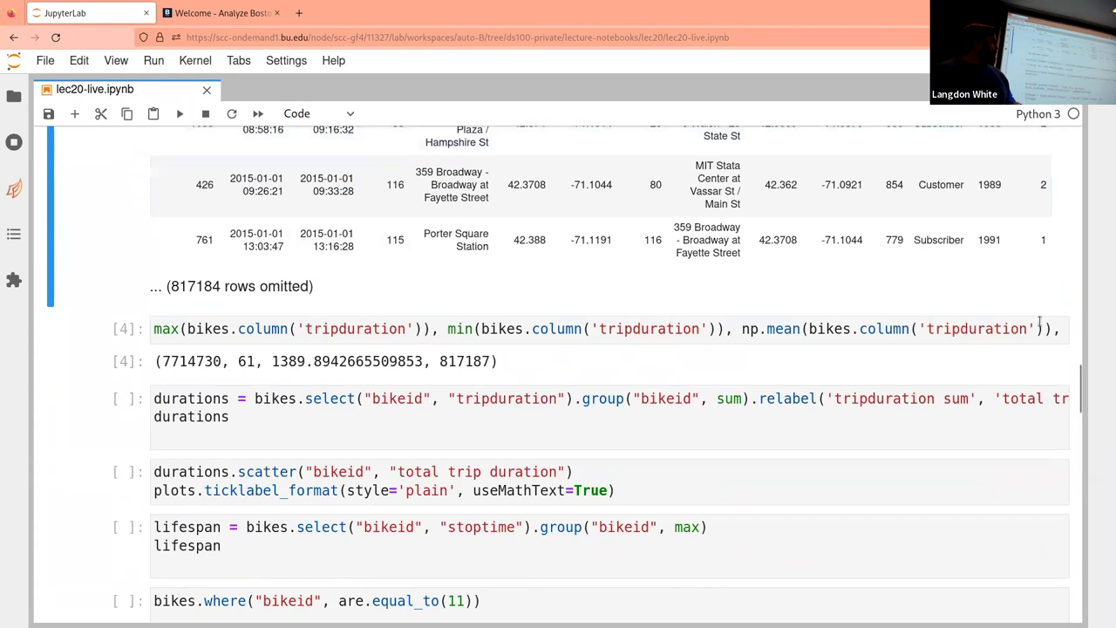
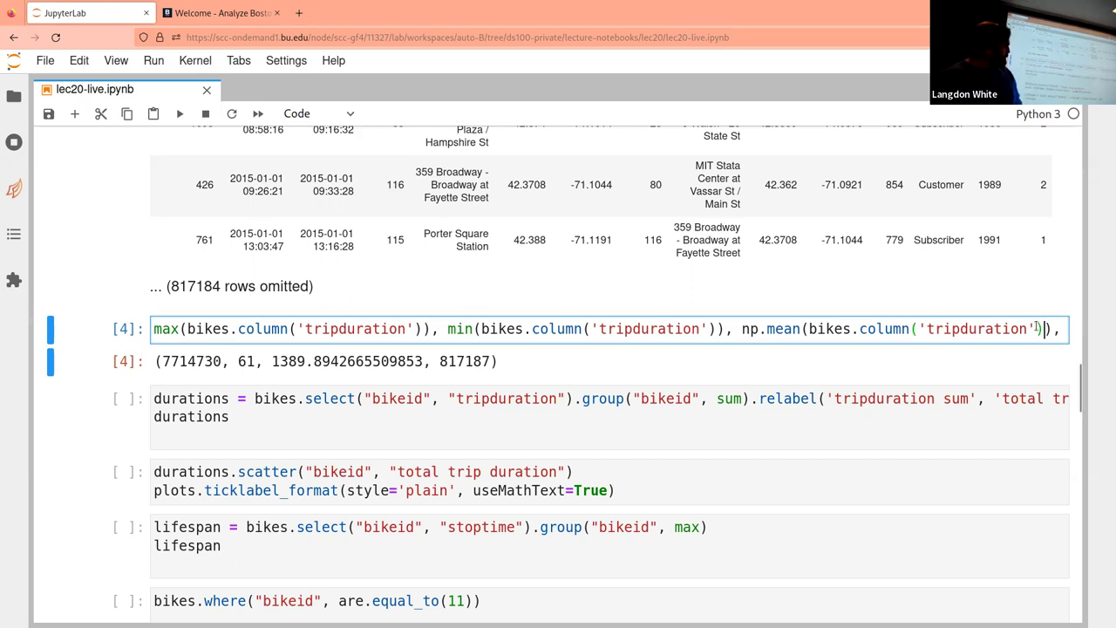
pyautogui.press('End')
pyautogui.write('bikes.num_rows')
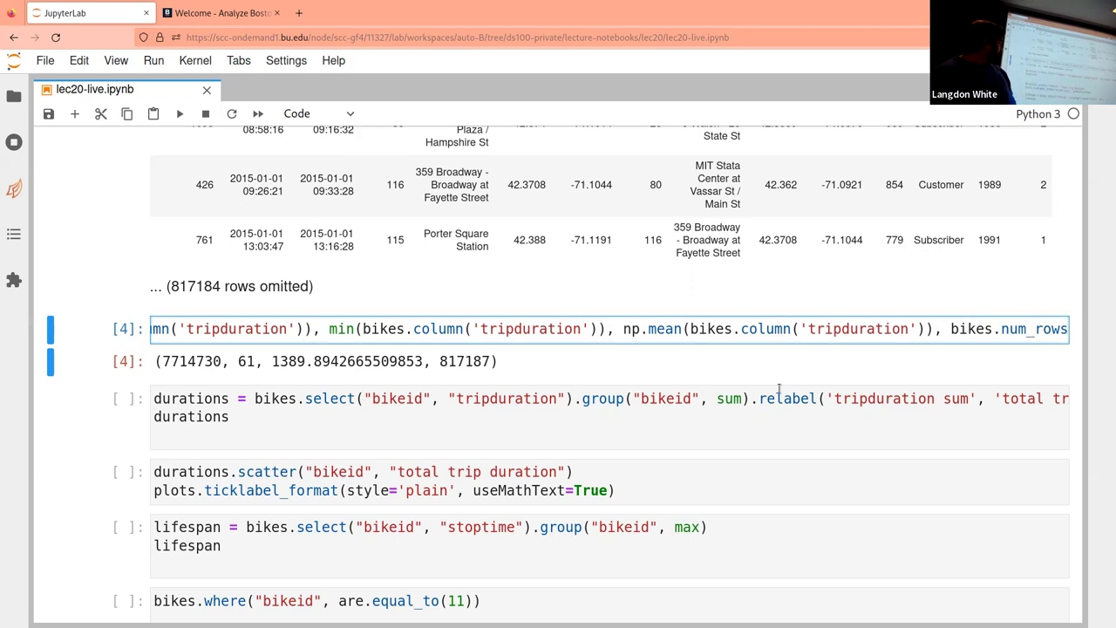
pyautogui.click(621, 330)
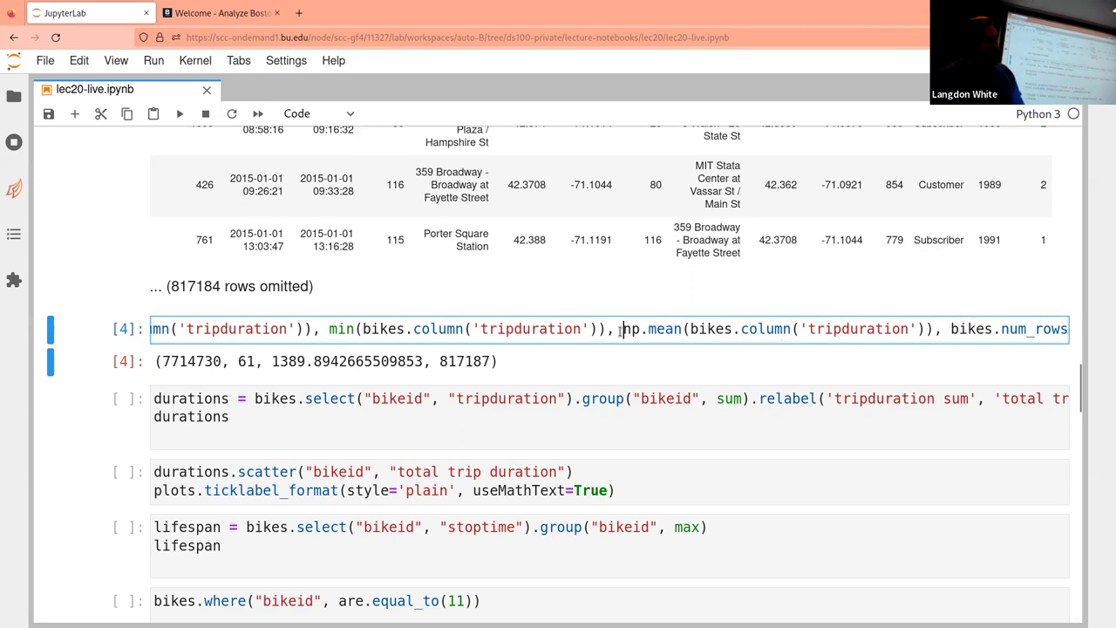
pyautogui.press('Return')
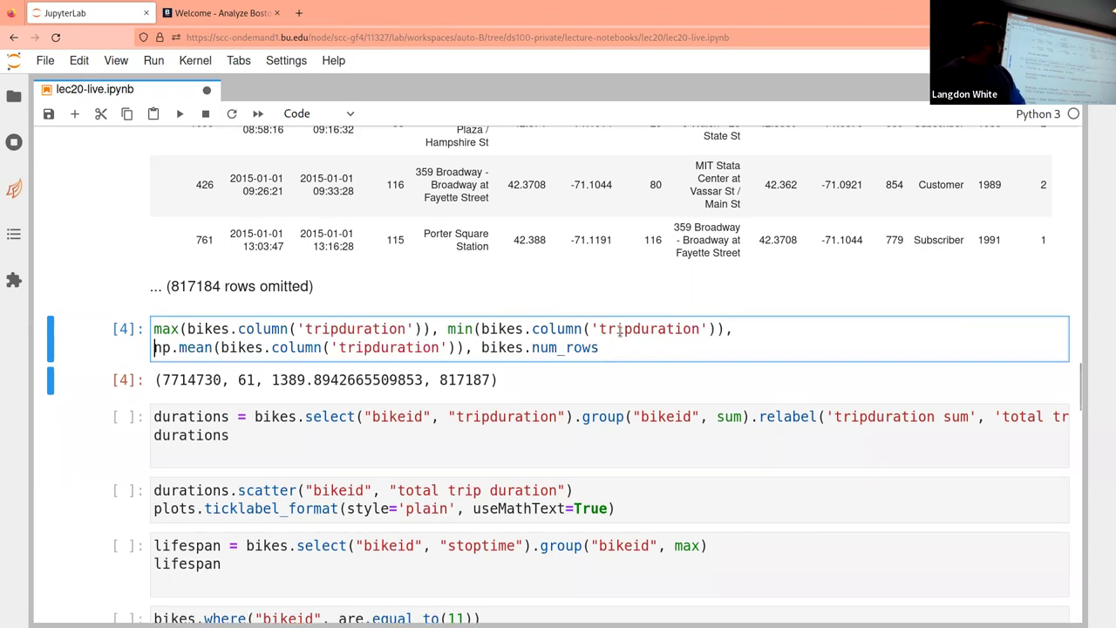
pyautogui.press('Up')
pyautogui.press('Up')
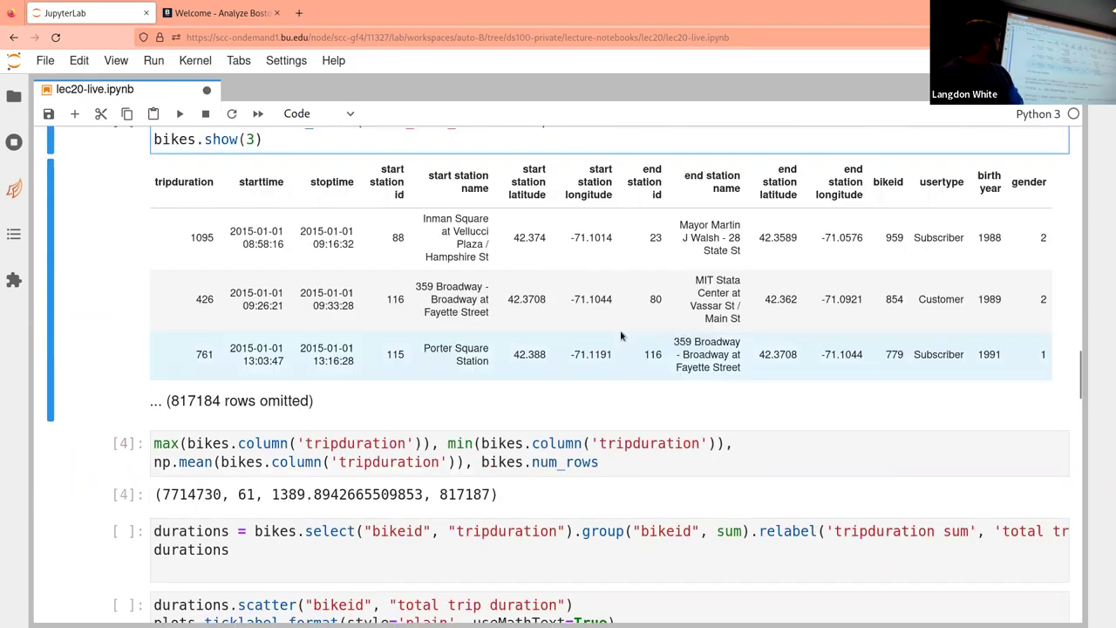
pyautogui.scroll(-2, 447, 496)
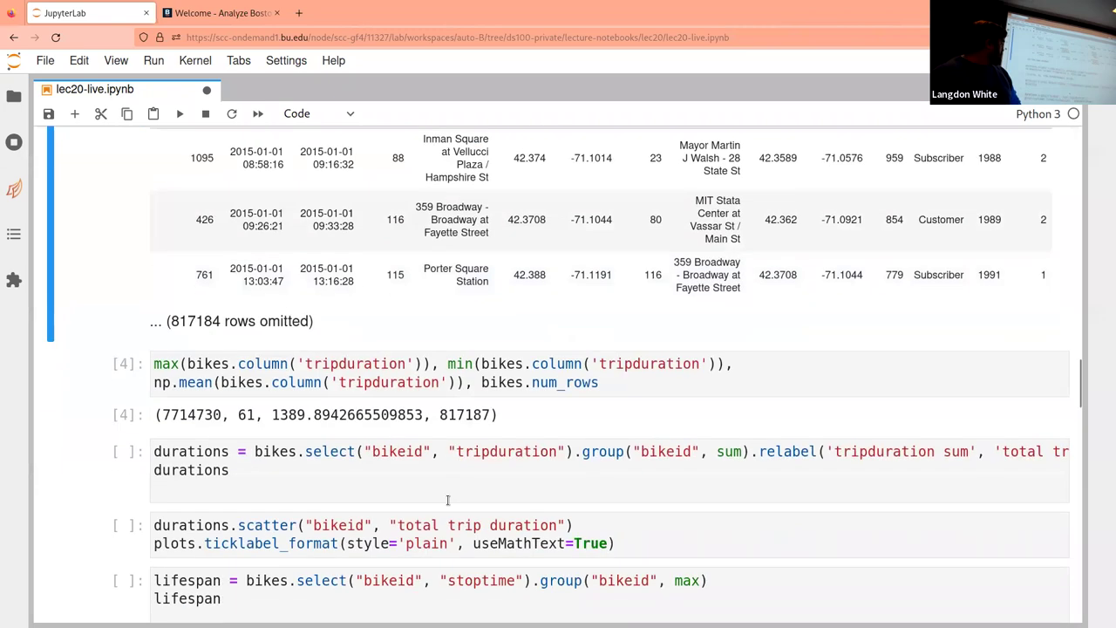
# - Insert a copy of np.mean(bikes.column('tripduration')) followed by a comma at the start of the second line of the trip duration statistics cell
pyautogui.scroll(-3, 447, 499)
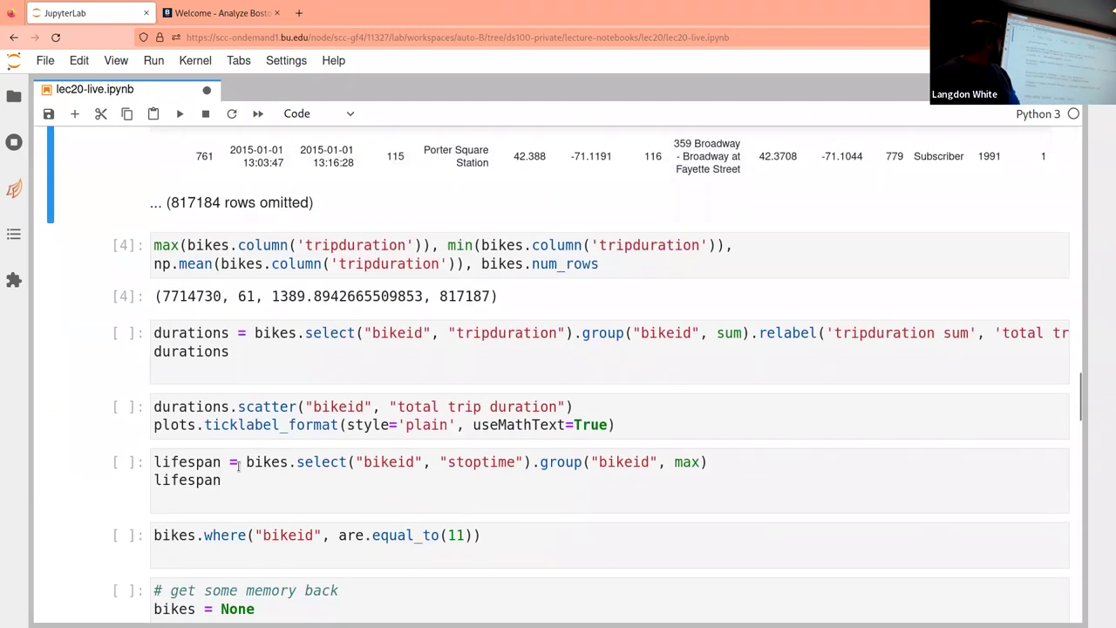
pyautogui.click(153, 264)
pyautogui.hotkey('ctrl', 'shift', 'Right')
pyautogui.hotkey('ctrl', 'shift', 'Right')
pyautogui.hotkey('ctrl', 'shift', 'Right')
pyautogui.hotkey('ctrl', 'shift', 'Right')
pyautogui.hotkey('ctrl', 'shift', 'Right')
pyautogui.hotkey('ctrl', 'shift', 'Right')
pyautogui.hotkey('ctrl', 'shift', 'Right')
pyautogui.hotkey('ctrl', 'shift', 'Right')
pyautogui.hotkey('shift', 'Left')
pyautogui.hotkey('ctrl', 'c')
pyautogui.click(153, 265)
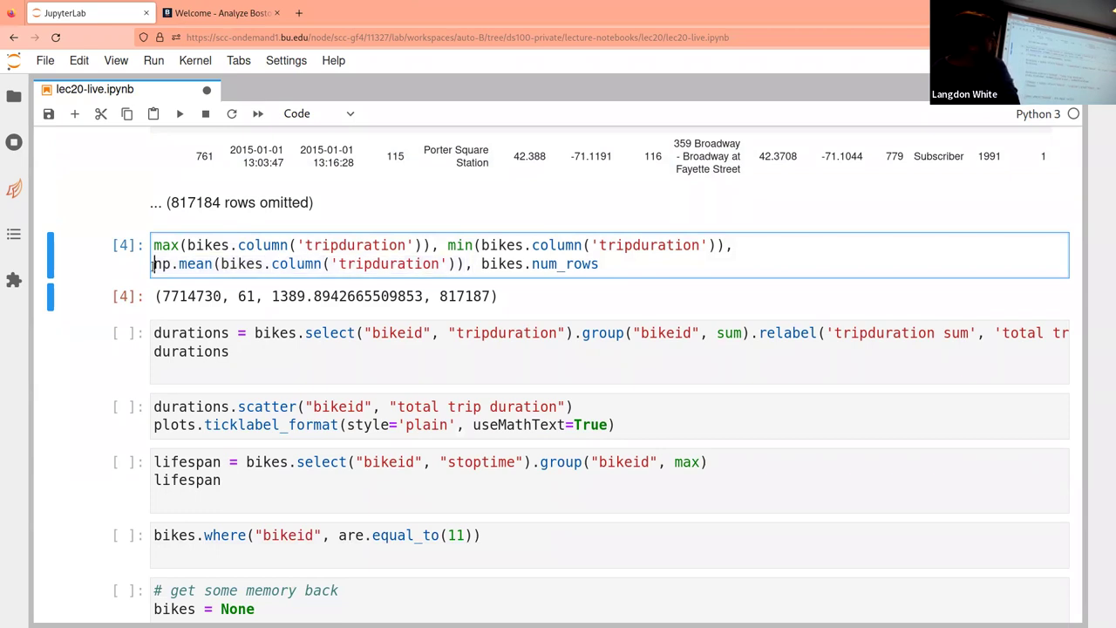
pyautogui.hotkey('ctrl', 'v')
pyautogui.write(',')
# - Change the first np.mean call on the statistics cell's second line to np.median and run the cell
pyautogui.hotkey('ctrl', 'Left')
pyautogui.hotkey('ctrl', 'Left')
pyautogui.hotkey('ctrl', 'Left')
pyautogui.hotkey('ctrl', 'Left')
pyautogui.hotkey('ctrl', 'Left')
pyautogui.hotkey('ctrl', 'Left')
pyautogui.hotkey('ctrl', 'shift', 'Left')
pyautogui.write('meddian')
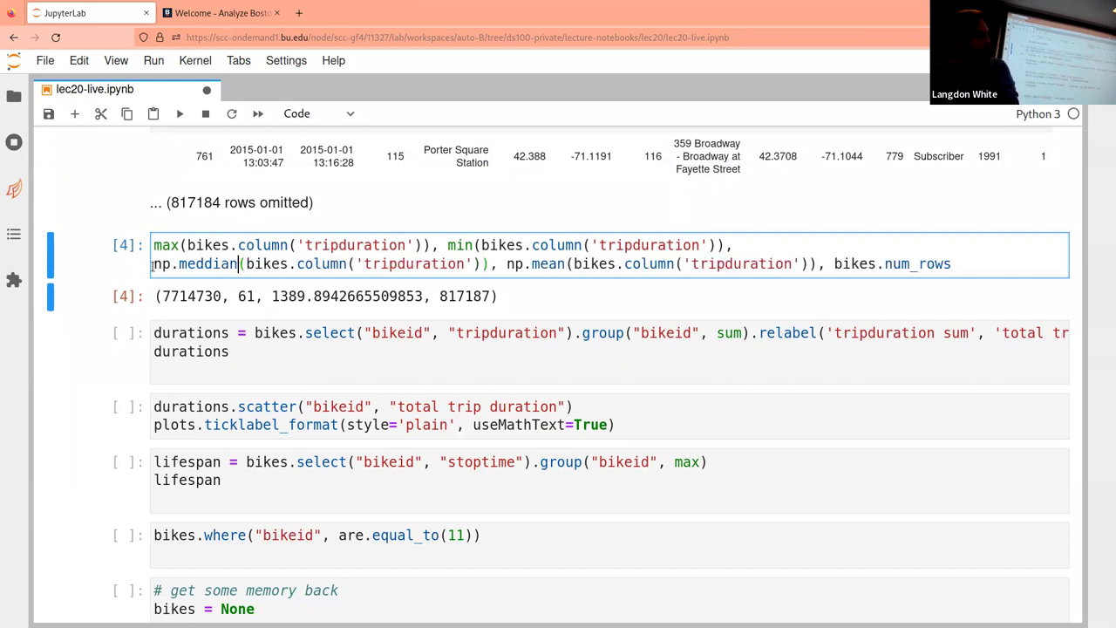
pyautogui.hotkey('shift', 'Return')
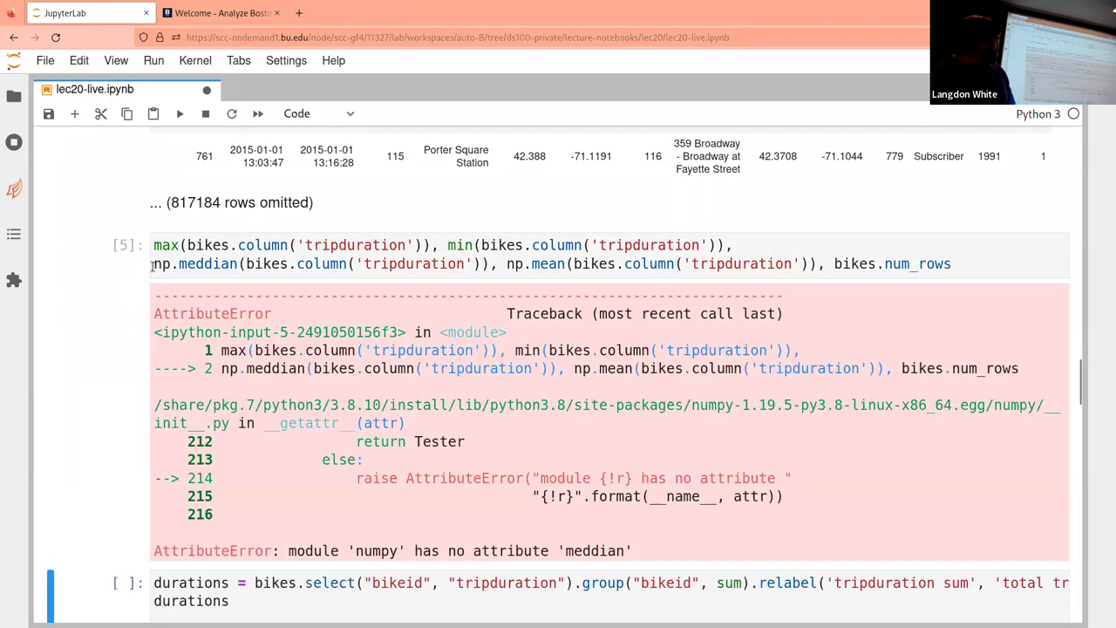
pyautogui.click(206, 264)
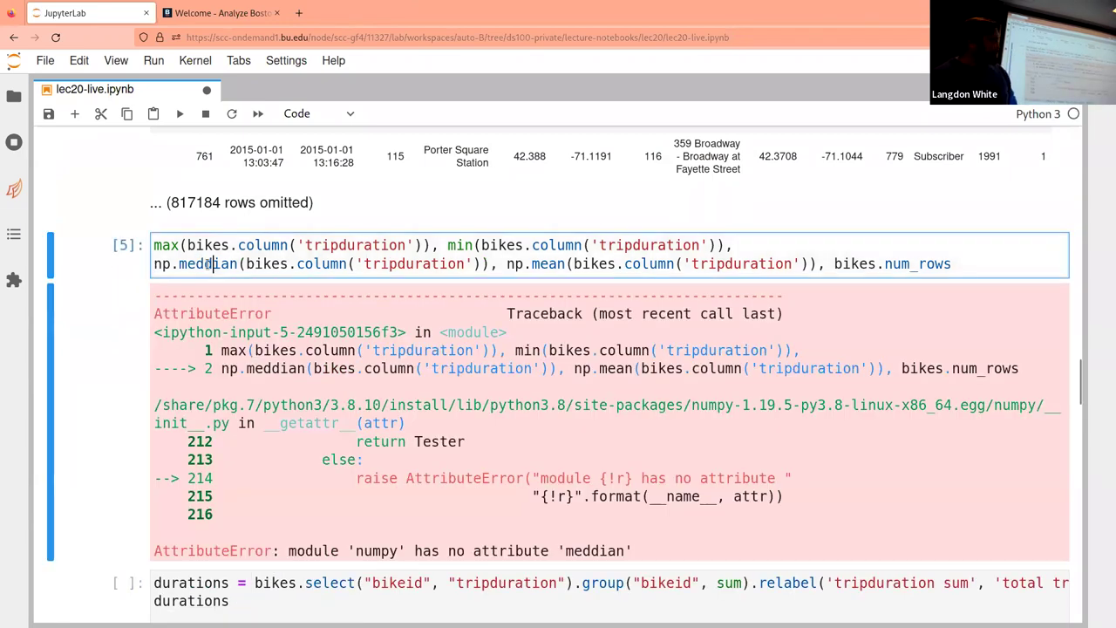
pyautogui.press('Delete')
pyautogui.hotkey('shift', 'Return')
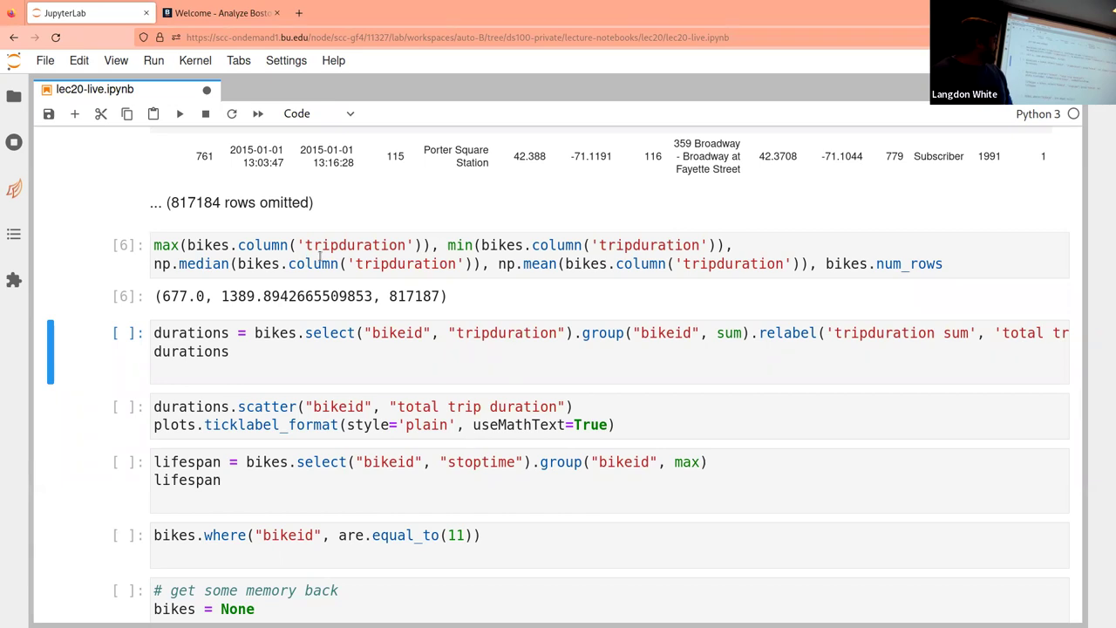
# - Add a backslash line continuation at the end of the statistics cell's first line and rerun the cell
pyautogui.click(750, 244)
pyautogui.write('\\')
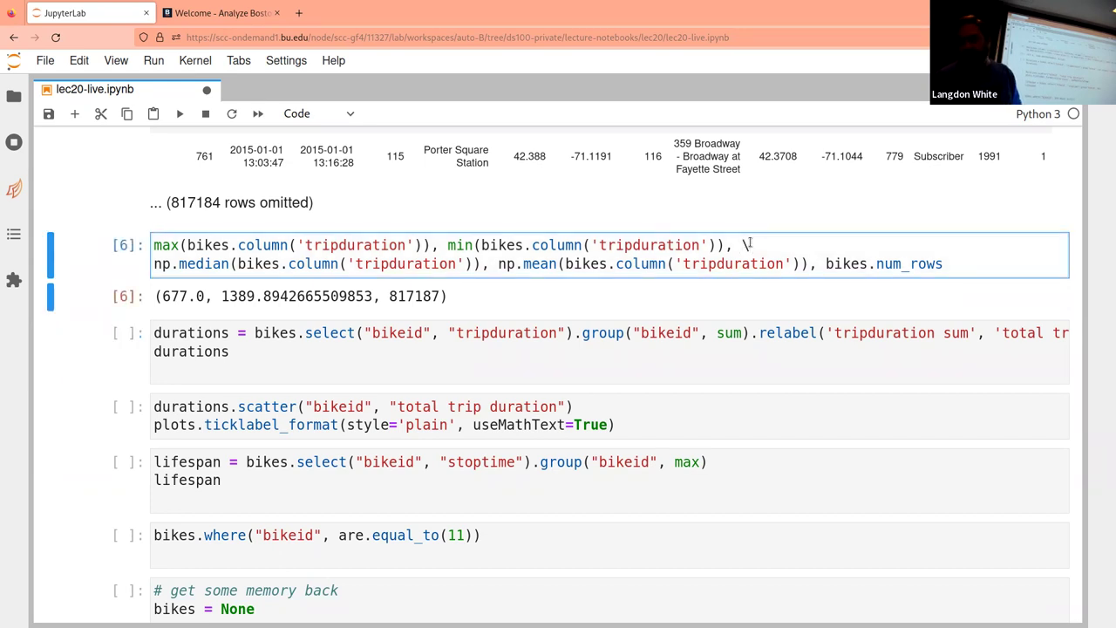
pyautogui.hotkey('shift', 'Return')
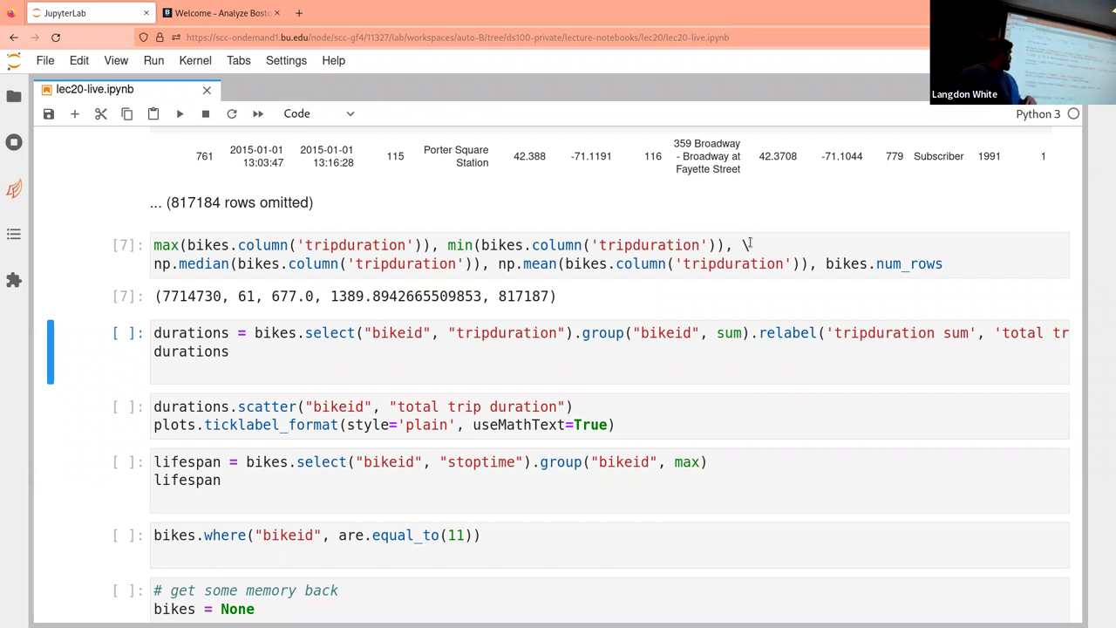
# - Try to run the durations.scatter cell plotting bikeid against total trip duration
pyautogui.scroll(-3, 516, 213)
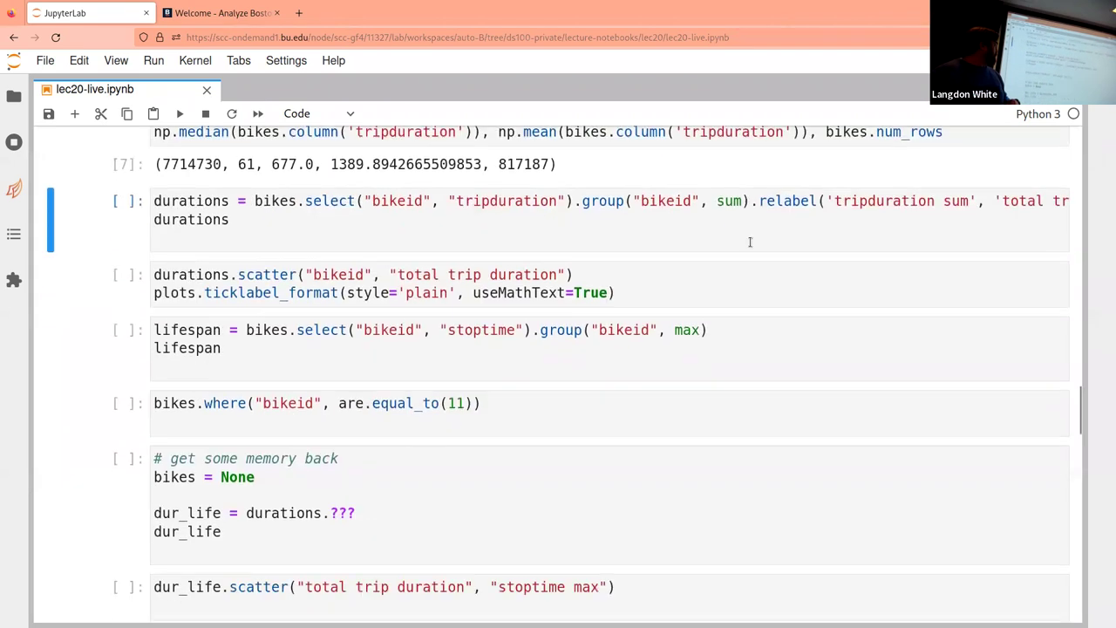
pyautogui.click(416, 293)
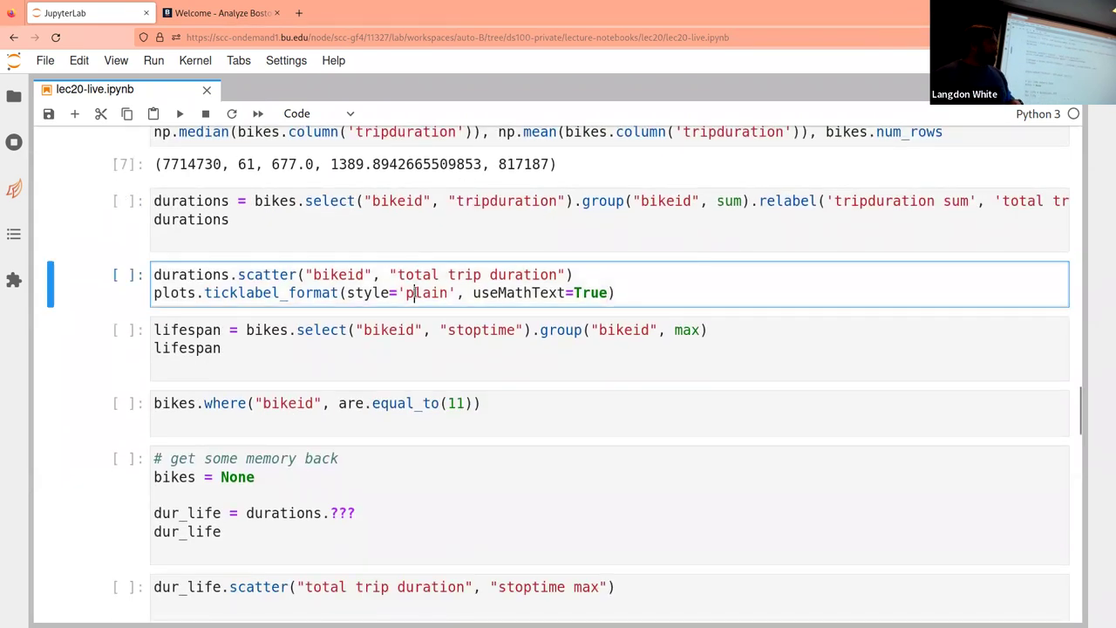
pyautogui.hotkey('shift', 'Return')
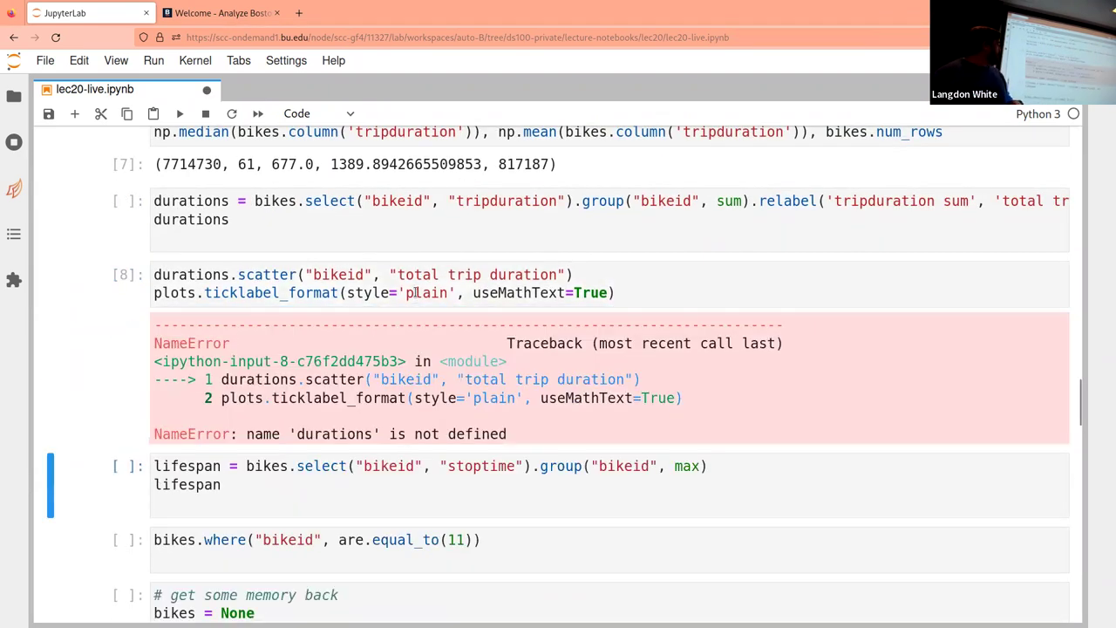
# - Run the cell that sums tripduration per bikeid into durations, and rerun the scatter plot cell below it
pyautogui.click(326, 218)
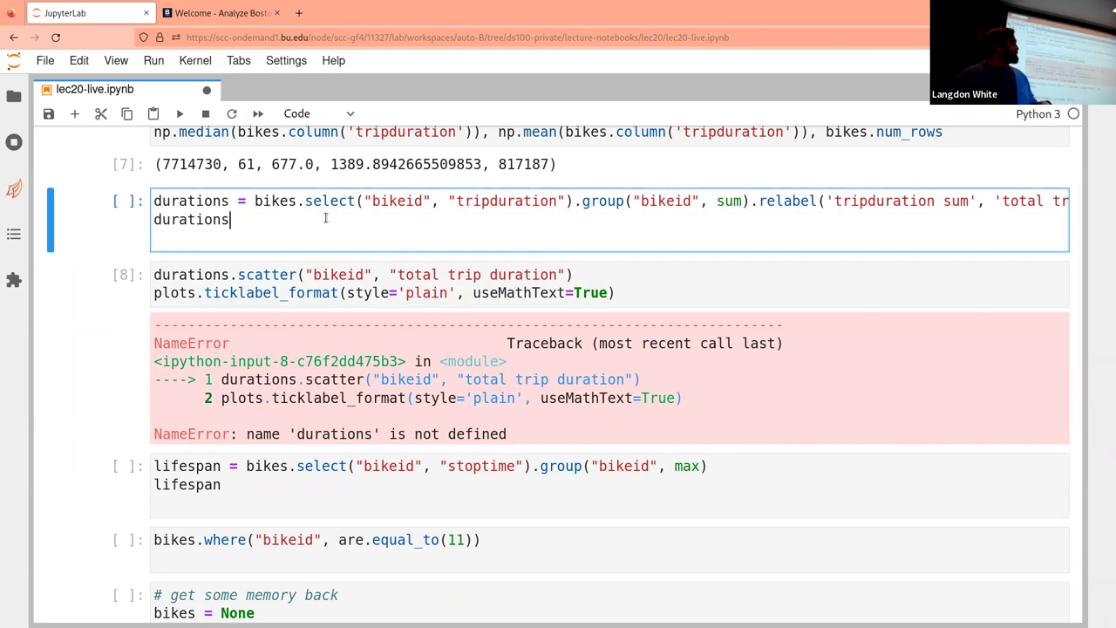
pyautogui.hotkey('shift', 'Return')
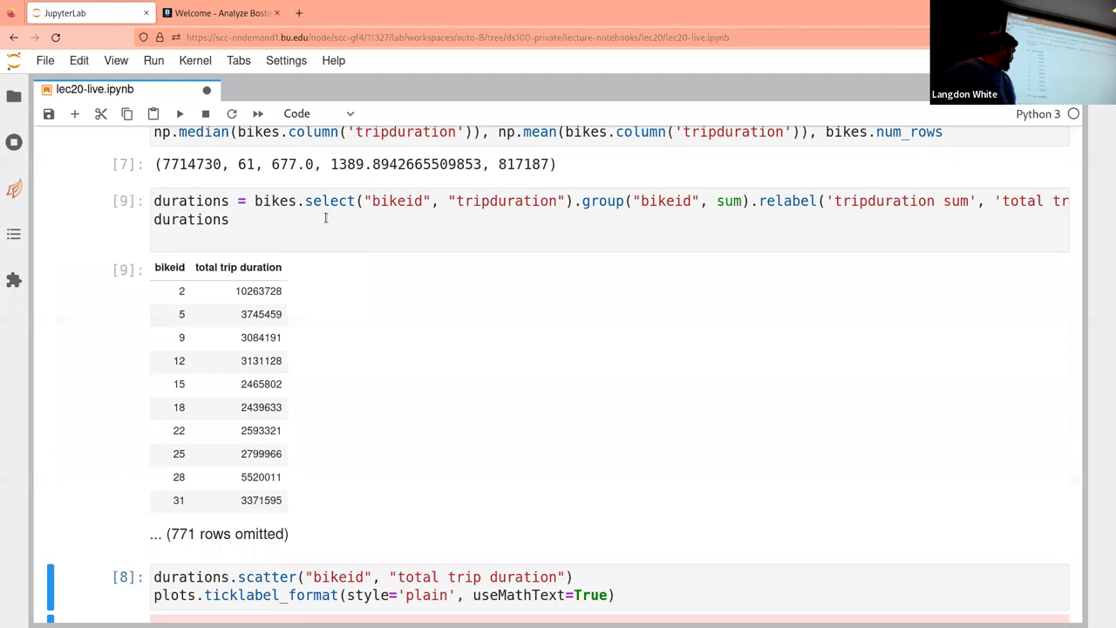
pyautogui.scroll(-1, 325, 218)
pyautogui.scroll(-4, 326, 218)
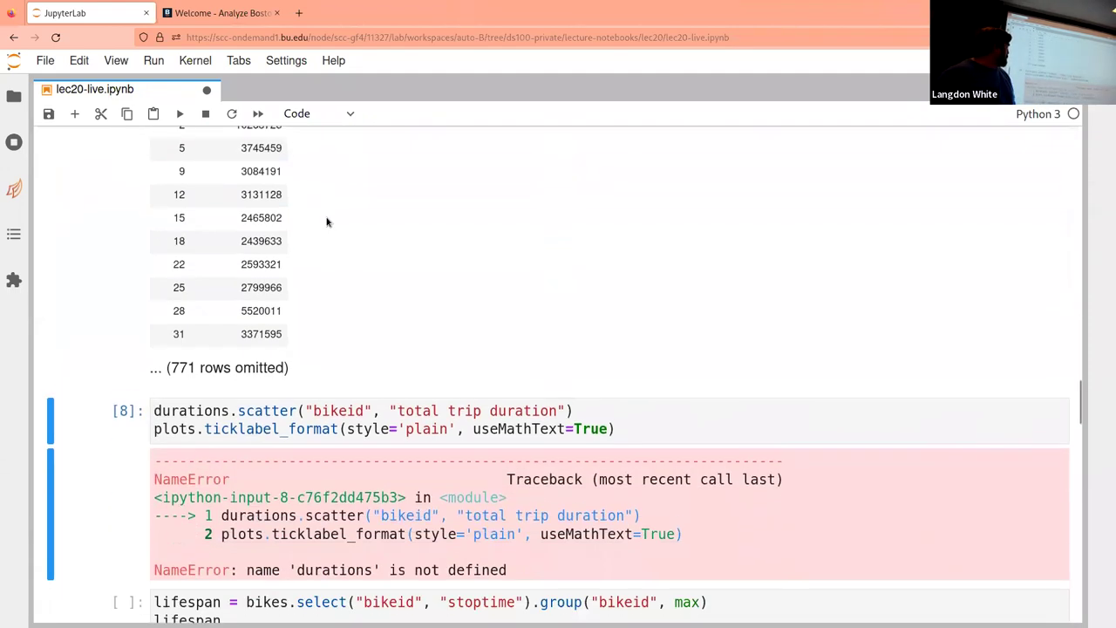
pyautogui.click(399, 419)
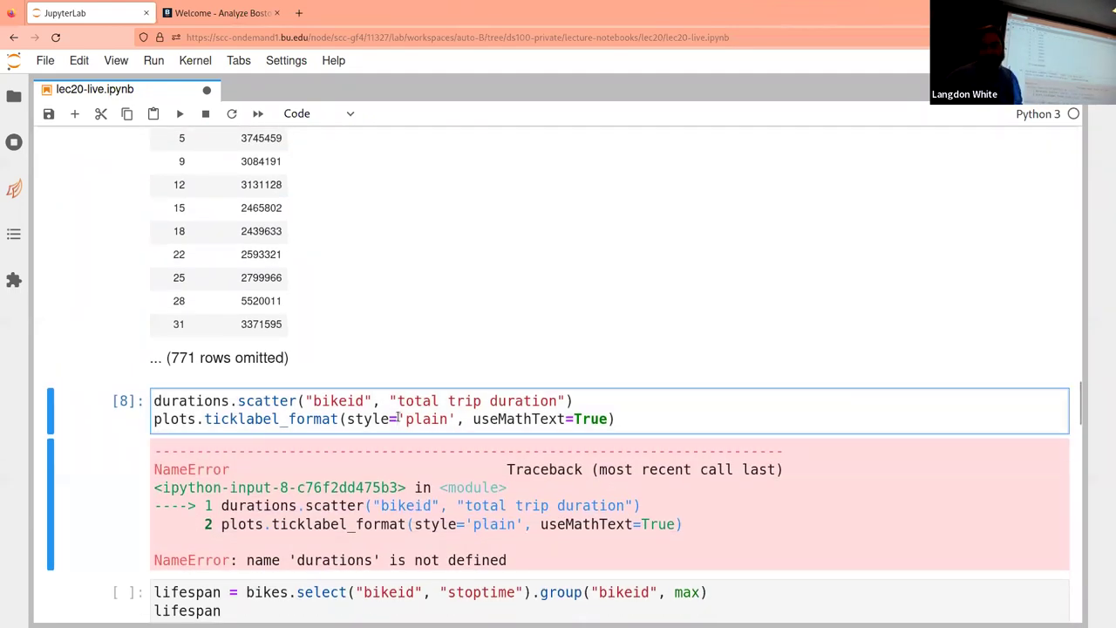
pyautogui.hotkey('shift', 'Return')
pyautogui.scroll(-5, 399, 419)
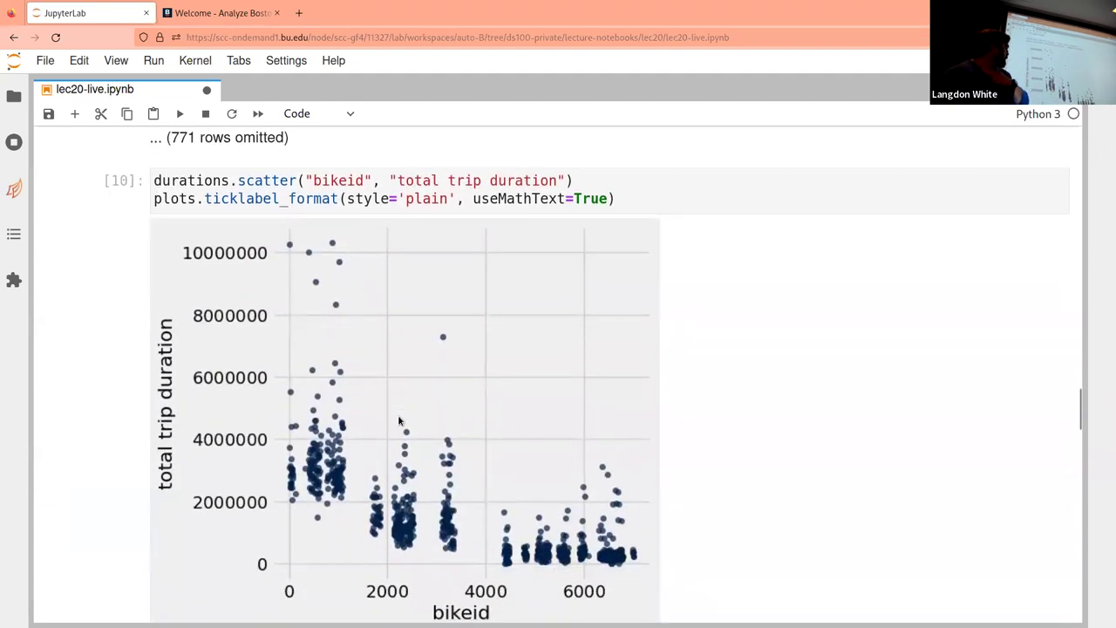
pyautogui.scroll(-1, 398, 422)
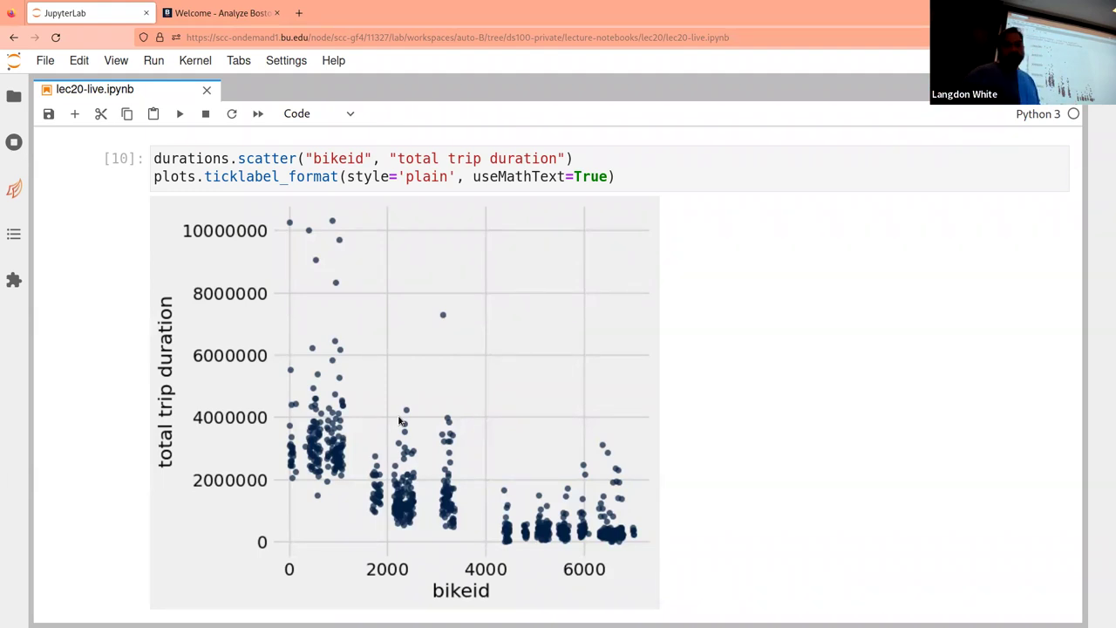
# - Review the stoptime column in the bikes table and run the lifespan cell that groups the maximum stoptime by bikeid
pyautogui.scroll(-1, 400, 422)
pyautogui.scroll(-4, 400, 422)
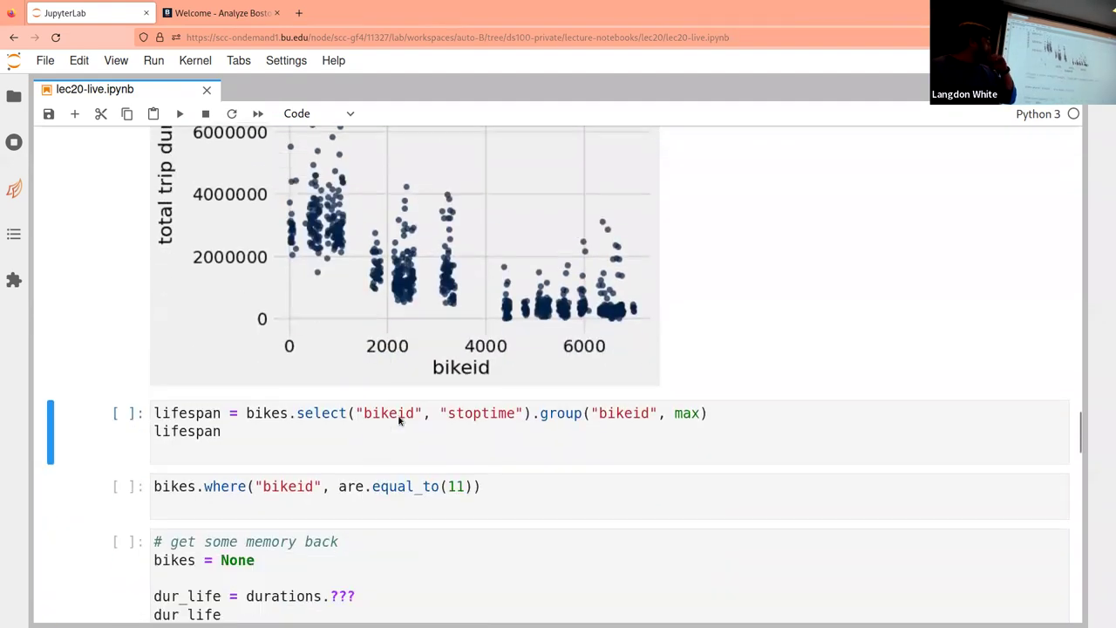
pyautogui.click(410, 397)
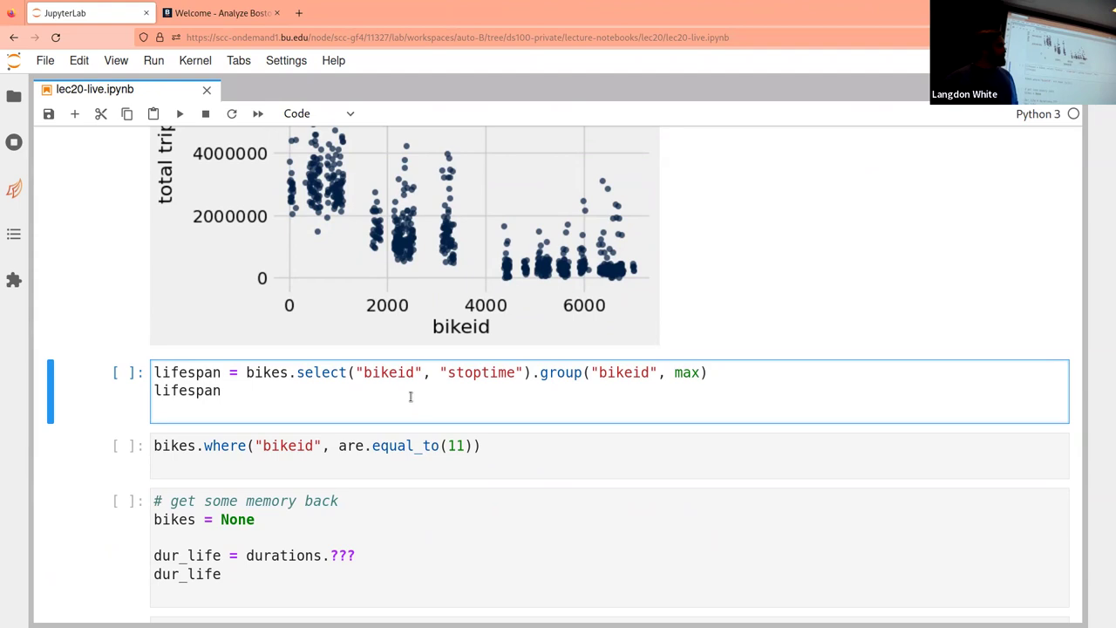
pyautogui.scroll(20, 410, 397)
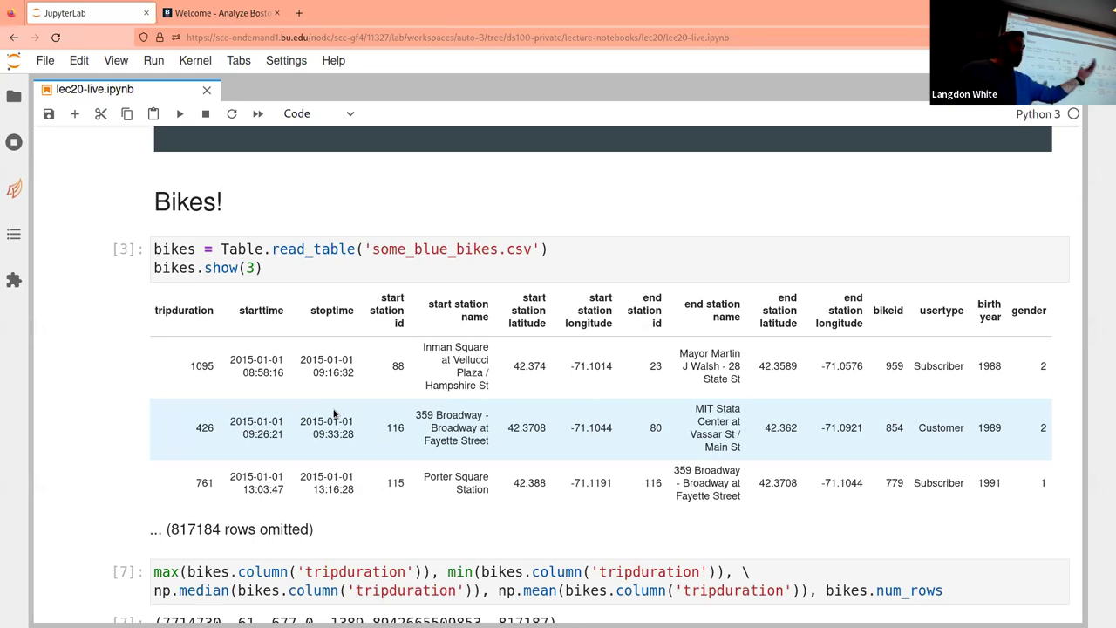
pyautogui.scroll(-2, 333, 413)
pyautogui.scroll(-20, 333, 413)
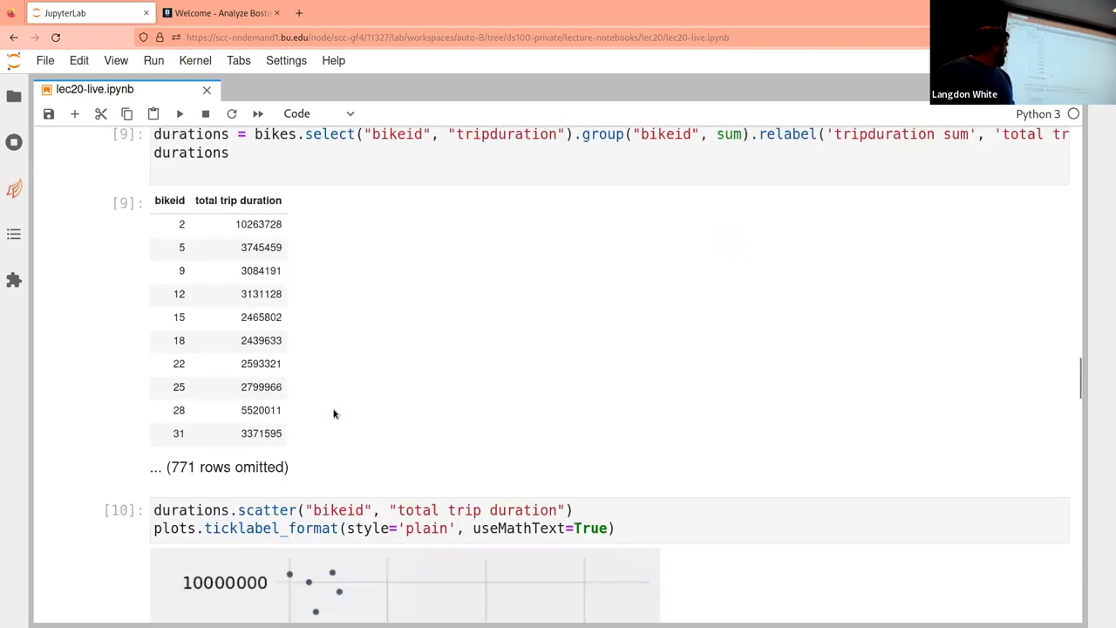
pyautogui.scroll(-4, 333, 413)
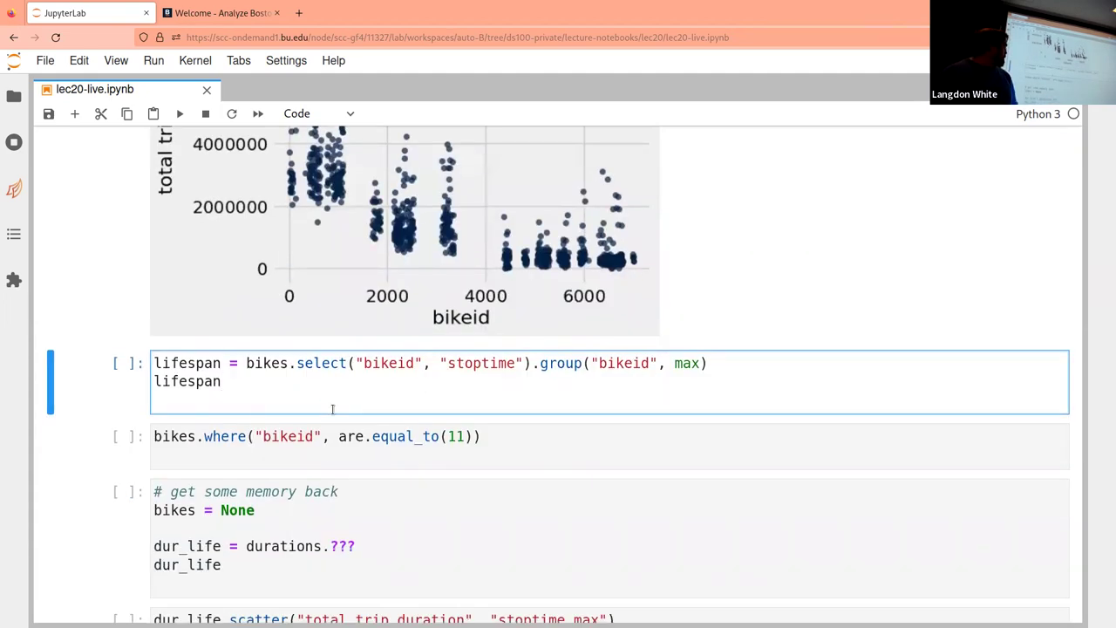
pyautogui.hotkey('shift', 'Return')
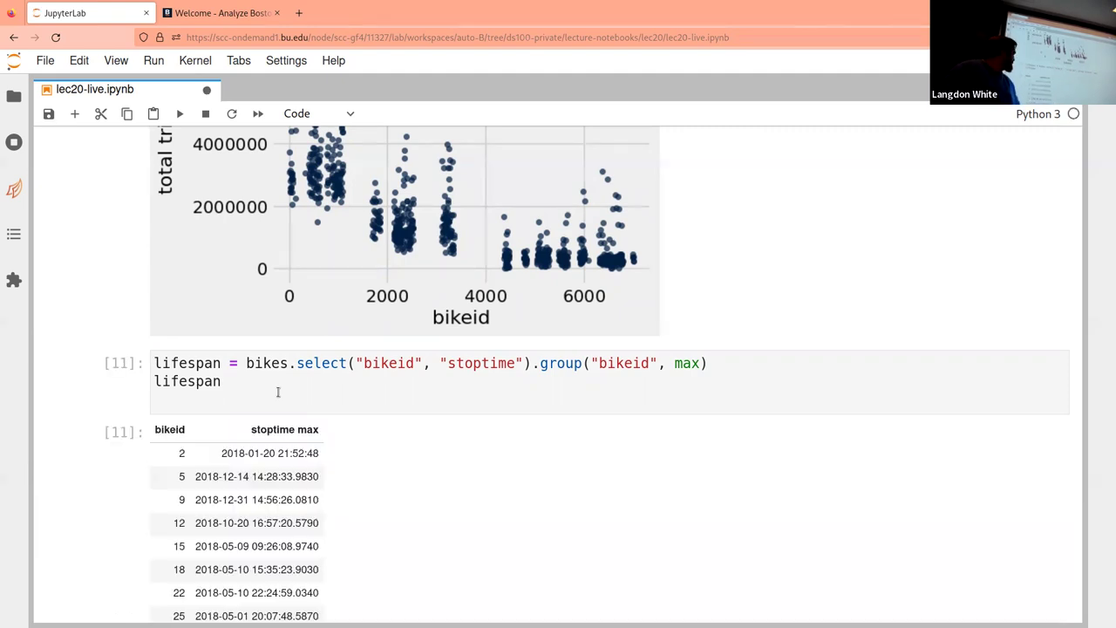
# - Run the cell that filters the bikes table for bikeid equal to 11
pyautogui.scroll(-4, 278, 392)
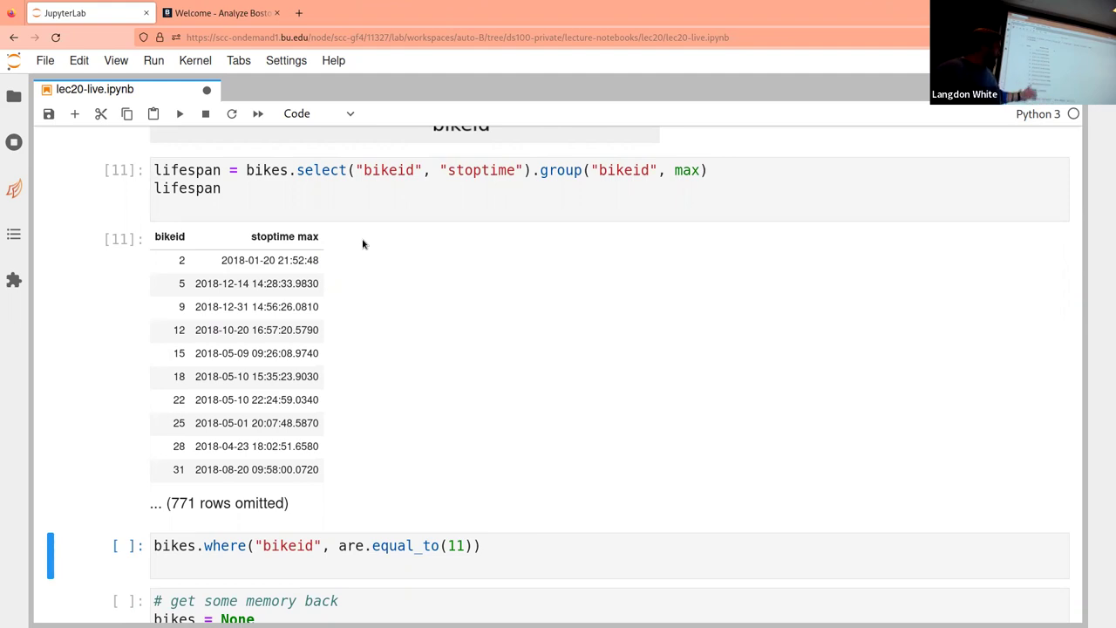
pyautogui.scroll(-3, 363, 245)
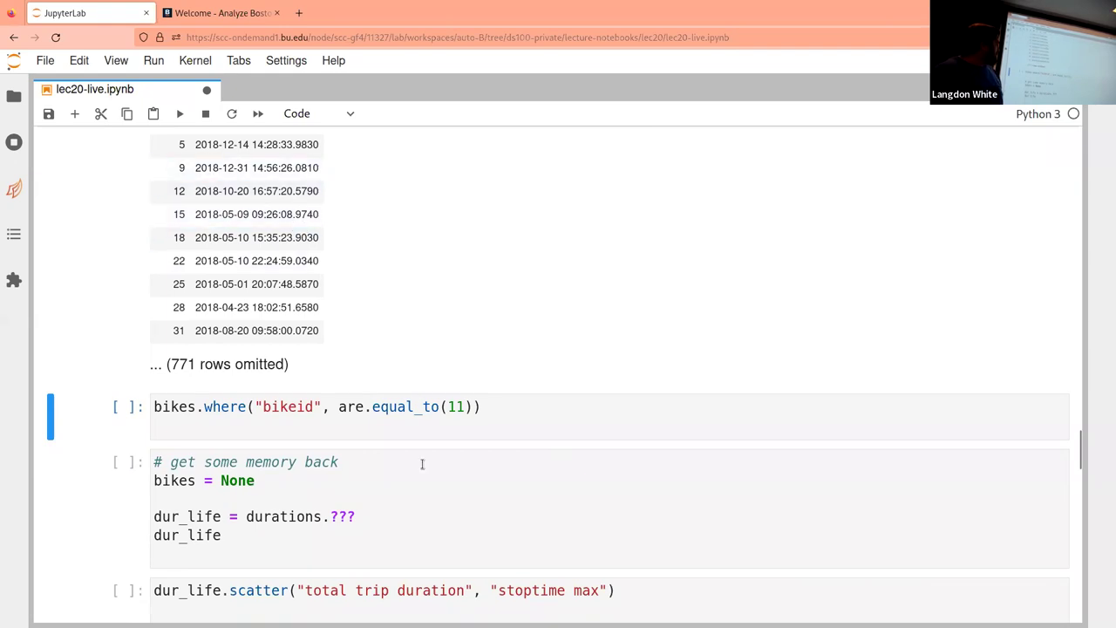
pyautogui.click(478, 406)
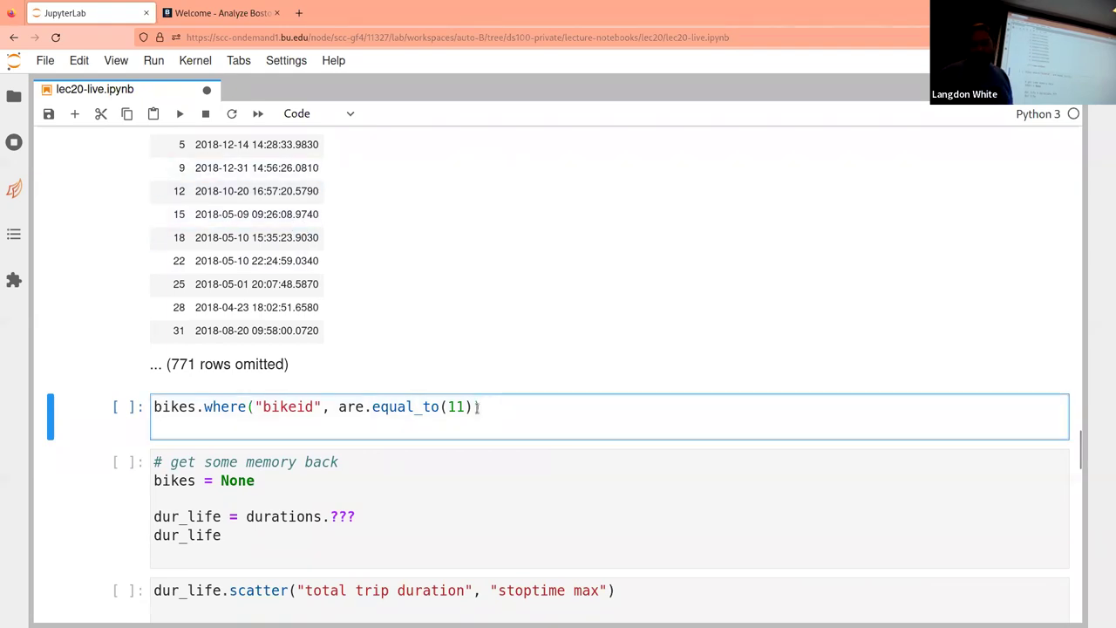
pyautogui.hotkey('shift', 'Return')
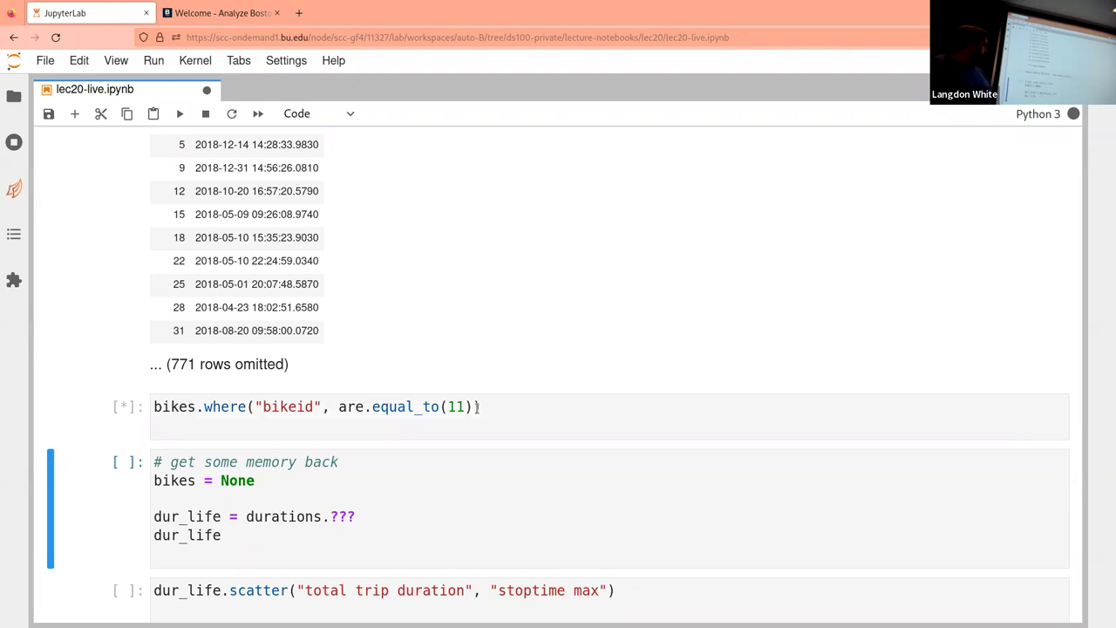
pyautogui.scroll(-1, 478, 406)
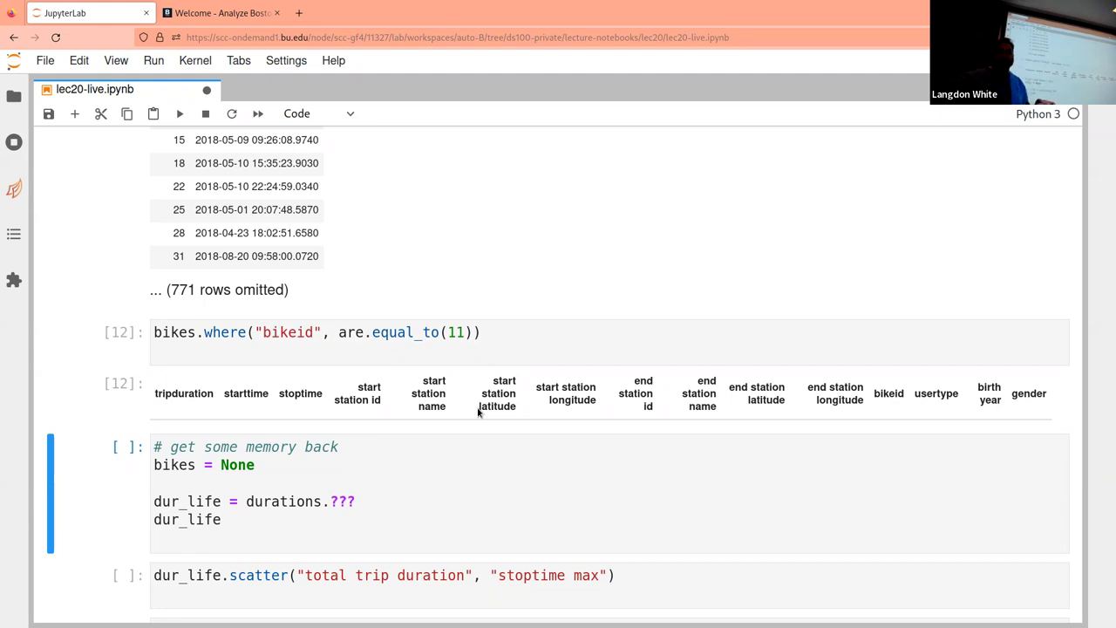
# - Place the cursor in the dur_life cell and examine the lifespan and durations tables and their code above it
pyautogui.scroll(-3, 478, 413)
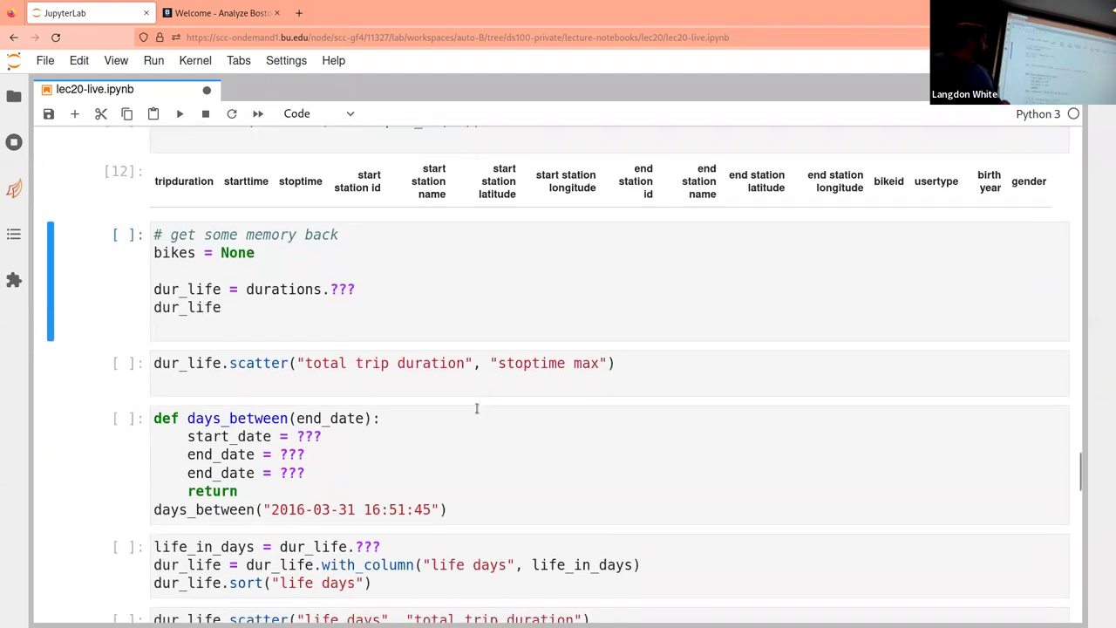
pyautogui.click(323, 293)
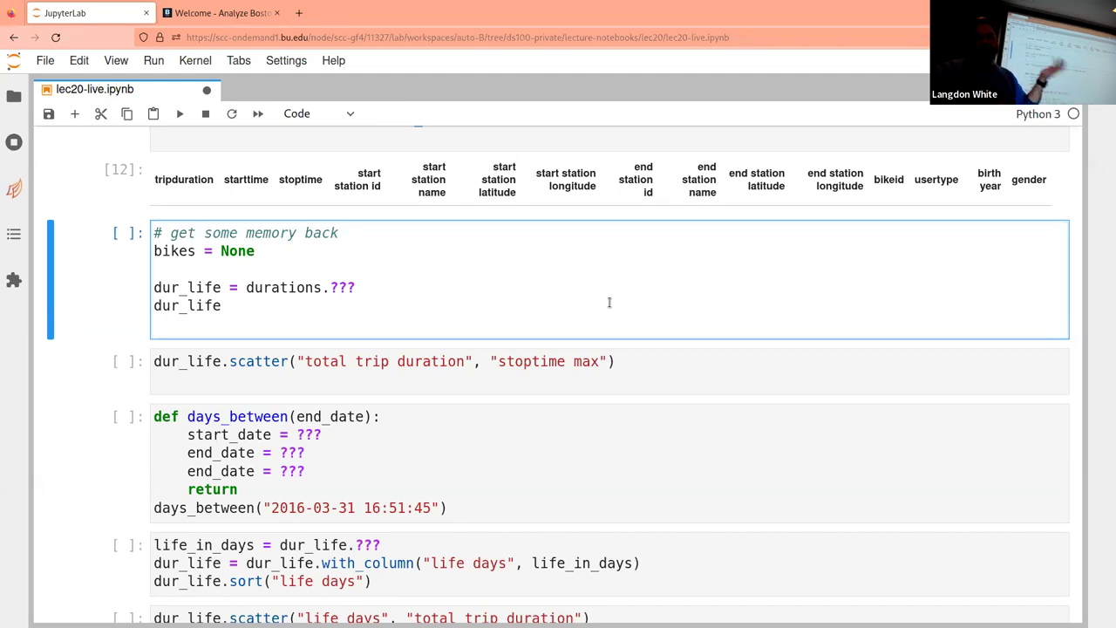
pyautogui.scroll(10, 610, 302)
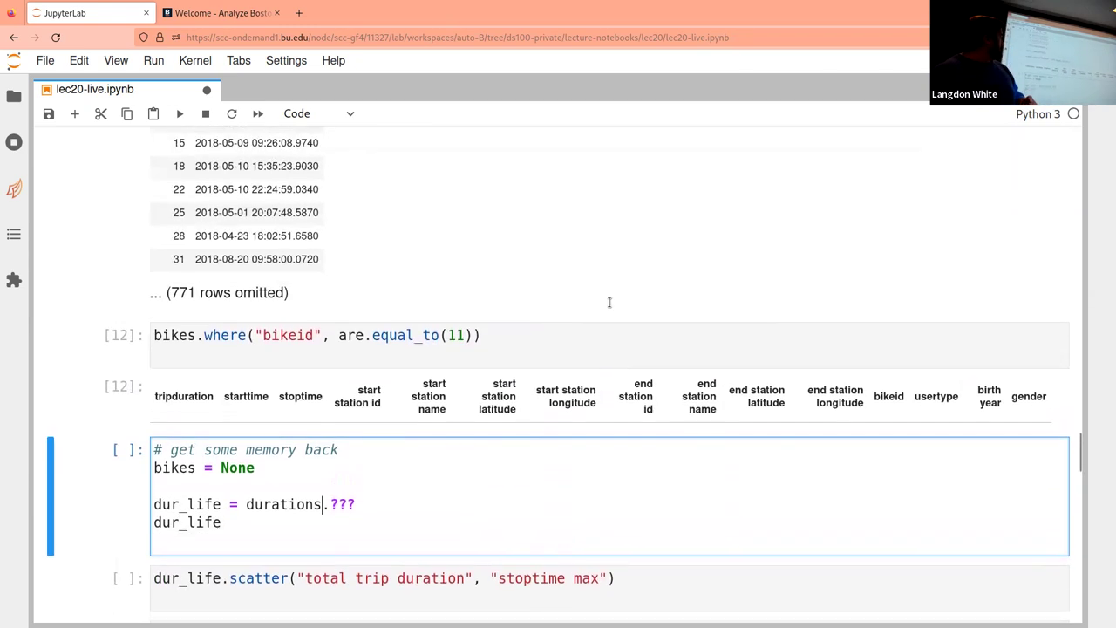
pyautogui.scroll(-1, 610, 306)
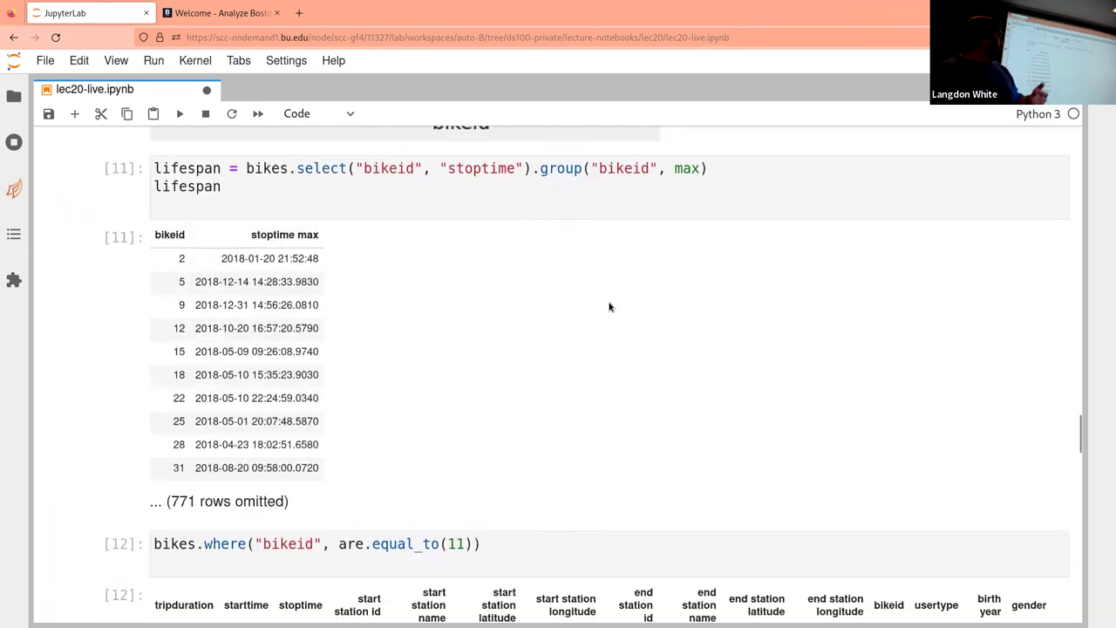
pyautogui.scroll(8, 610, 306)
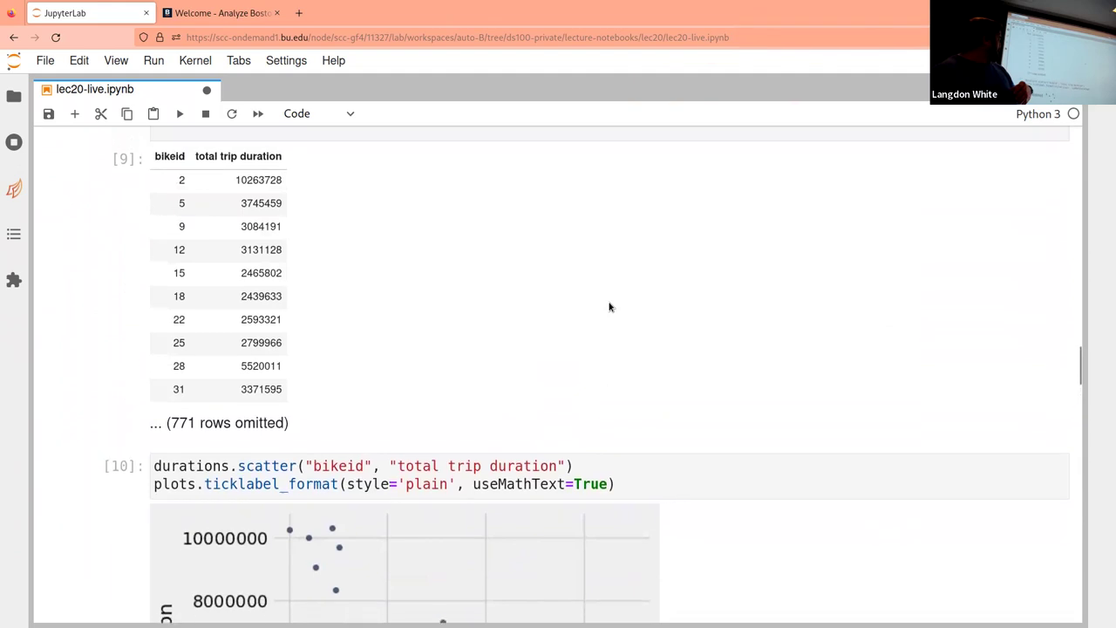
pyautogui.scroll(-3, 610, 306)
pyautogui.scroll(5, 611, 306)
pyautogui.scroll(1, 609, 303)
pyautogui.scroll(-2, 610, 303)
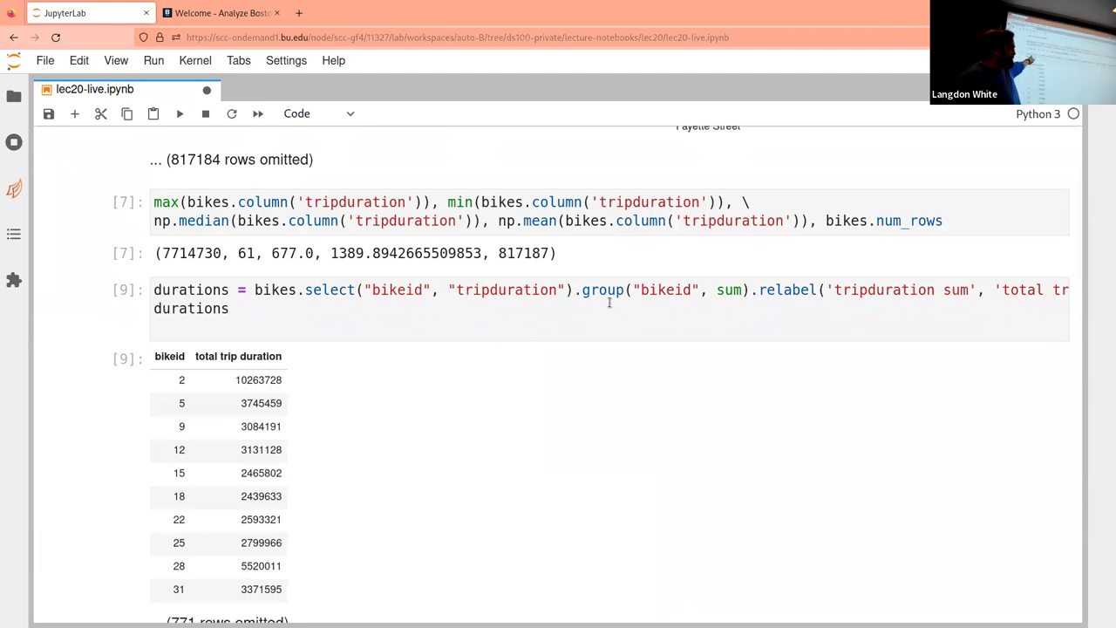
pyautogui.scroll(-8, 609, 303)
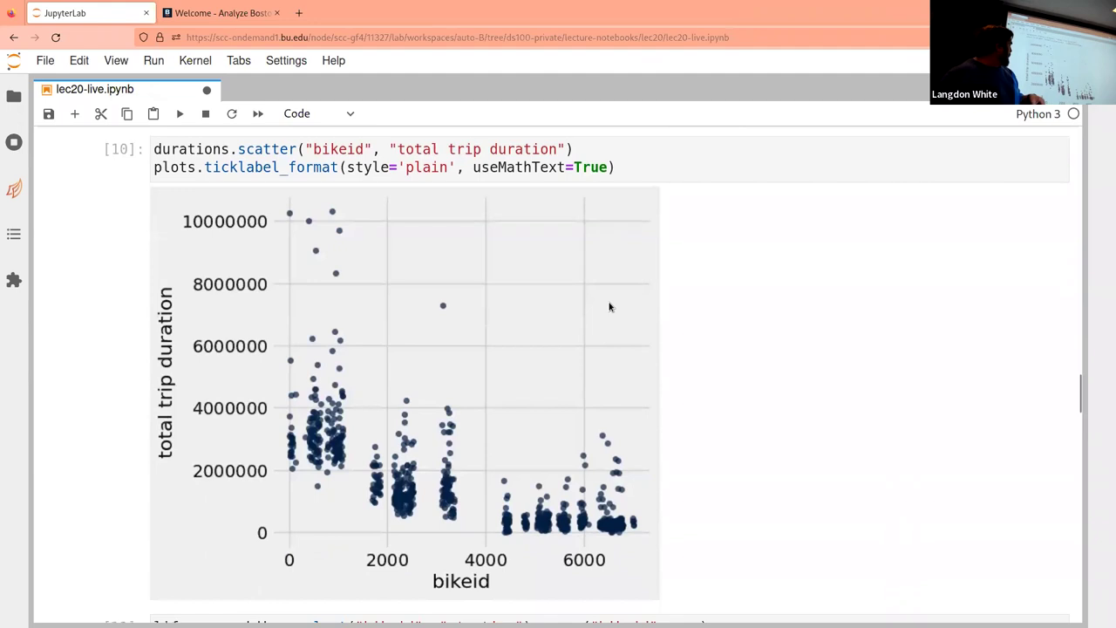
# - Replace the ??? placeholder after durations in the dur_life cell with a join call
pyautogui.scroll(-3, 610, 302)
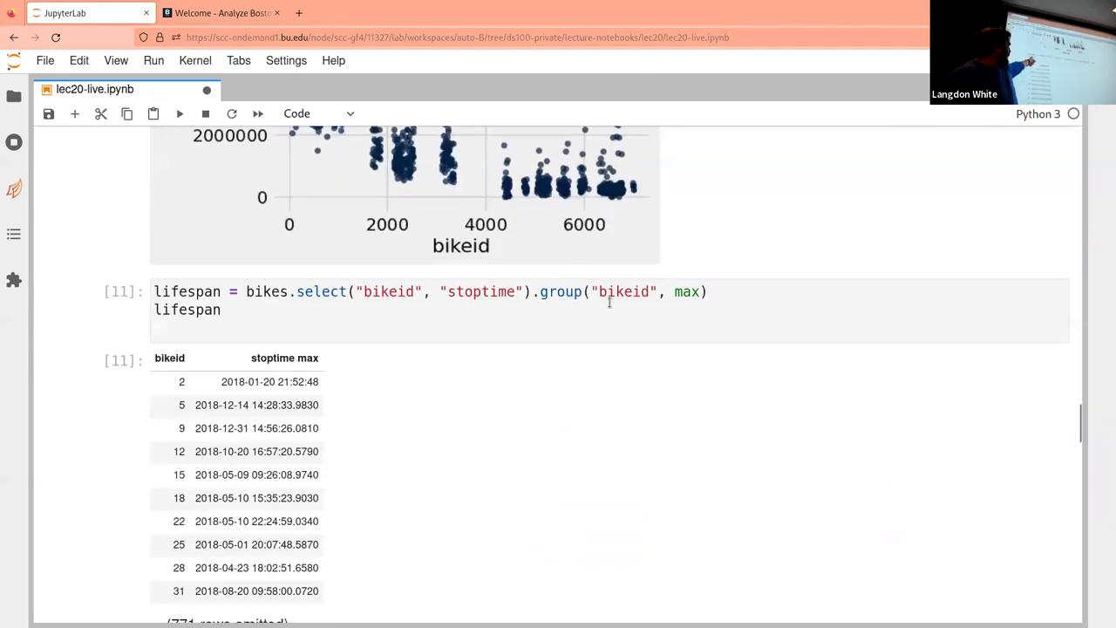
pyautogui.scroll(-2, 610, 303)
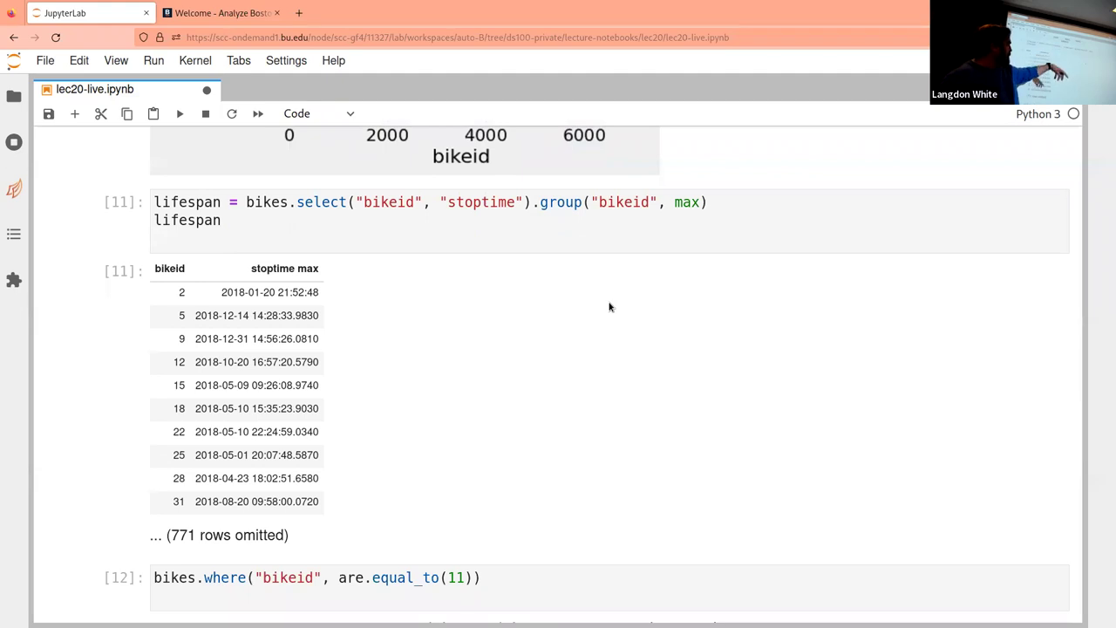
pyautogui.scroll(-10, 610, 306)
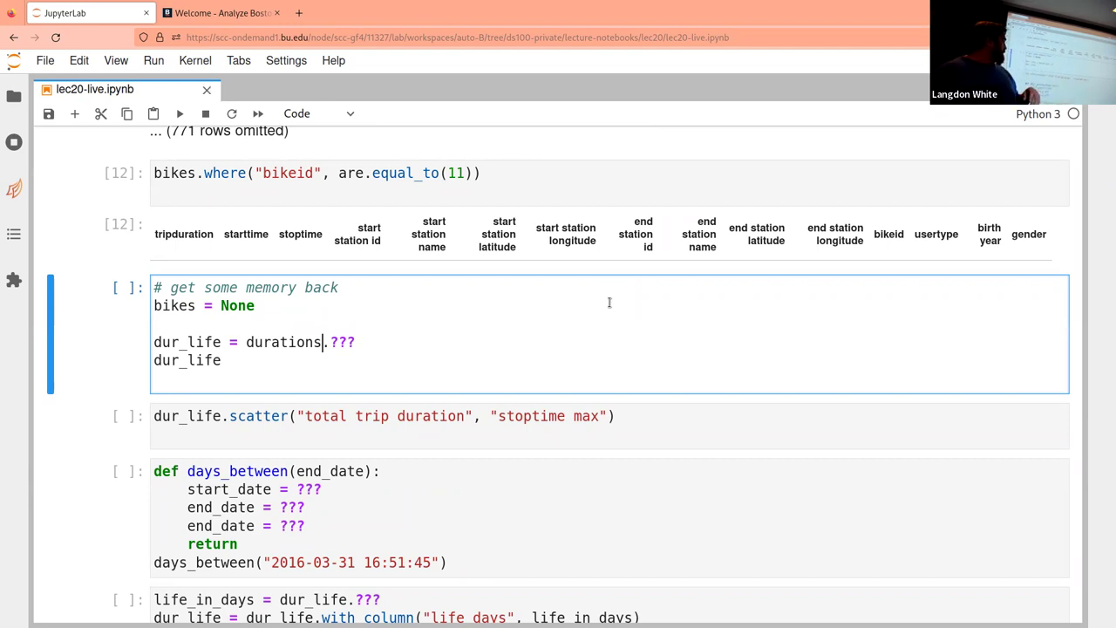
pyautogui.press('BackSpace')
pyautogui.press('BackSpace')
pyautogui.press('BackSpace')
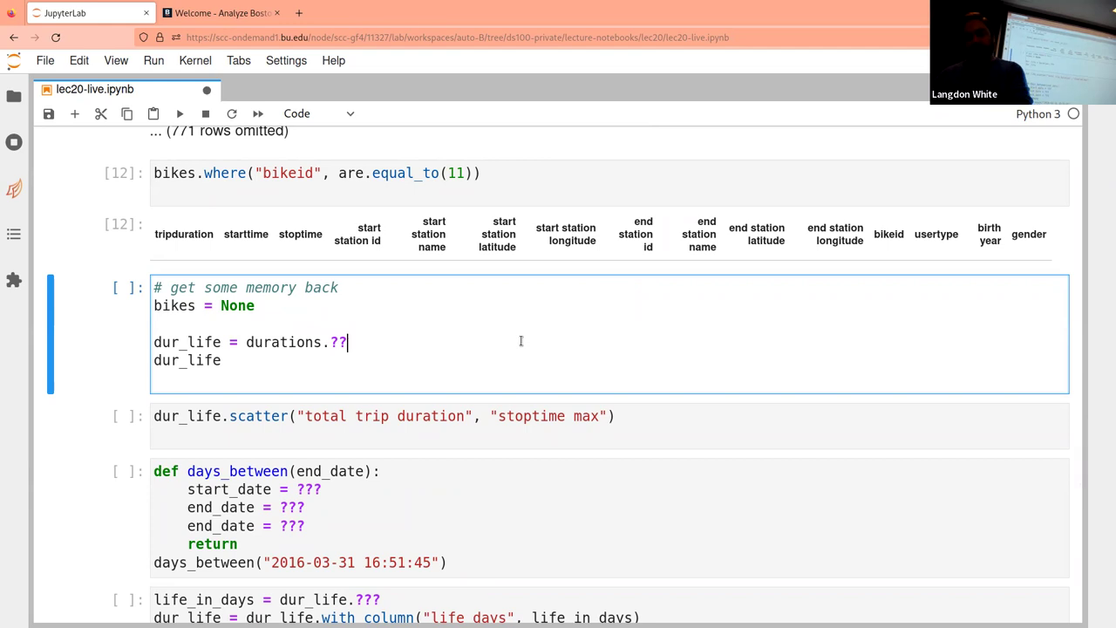
pyautogui.write('join(')
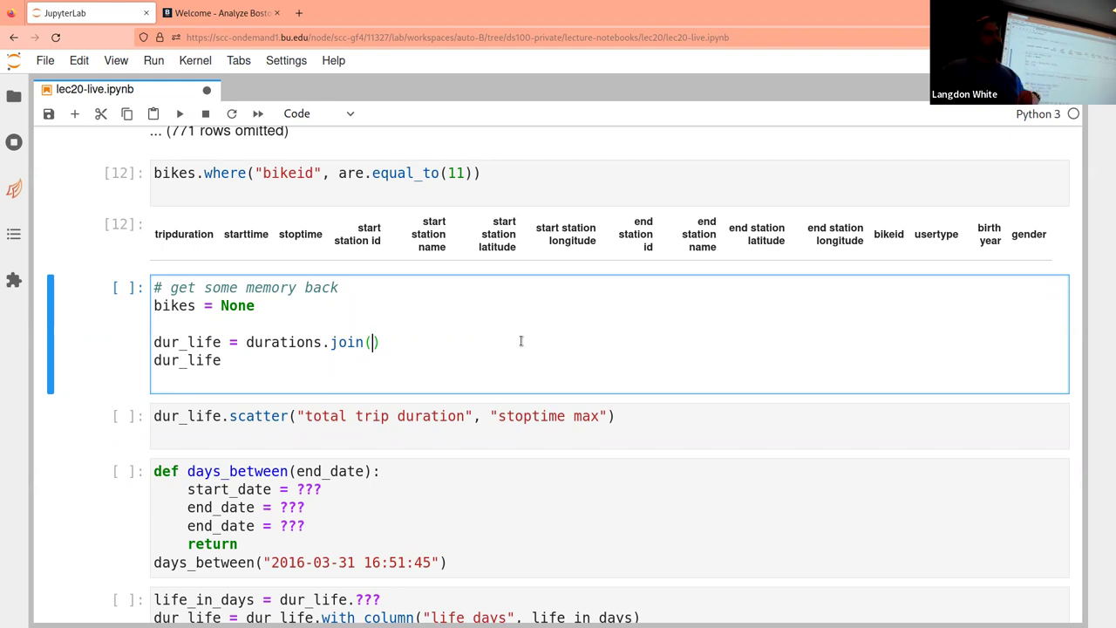
# - Give the join the arguments "bikeid", lifespan, "bikeid" and run the dur_life cell
pyautogui.write('"')
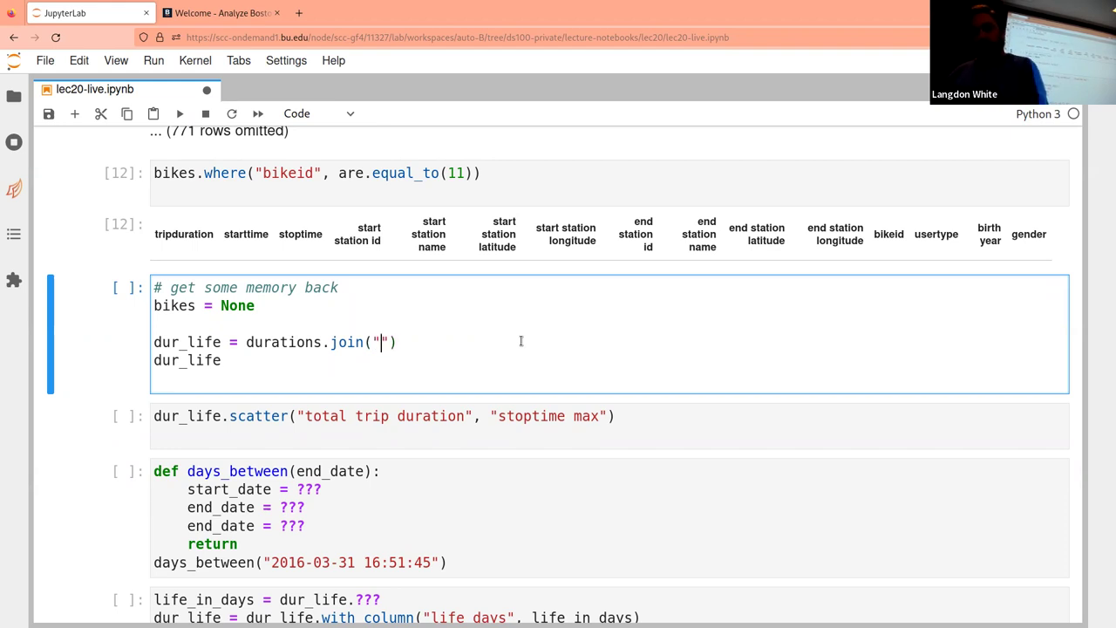
pyautogui.write('bikeid"')
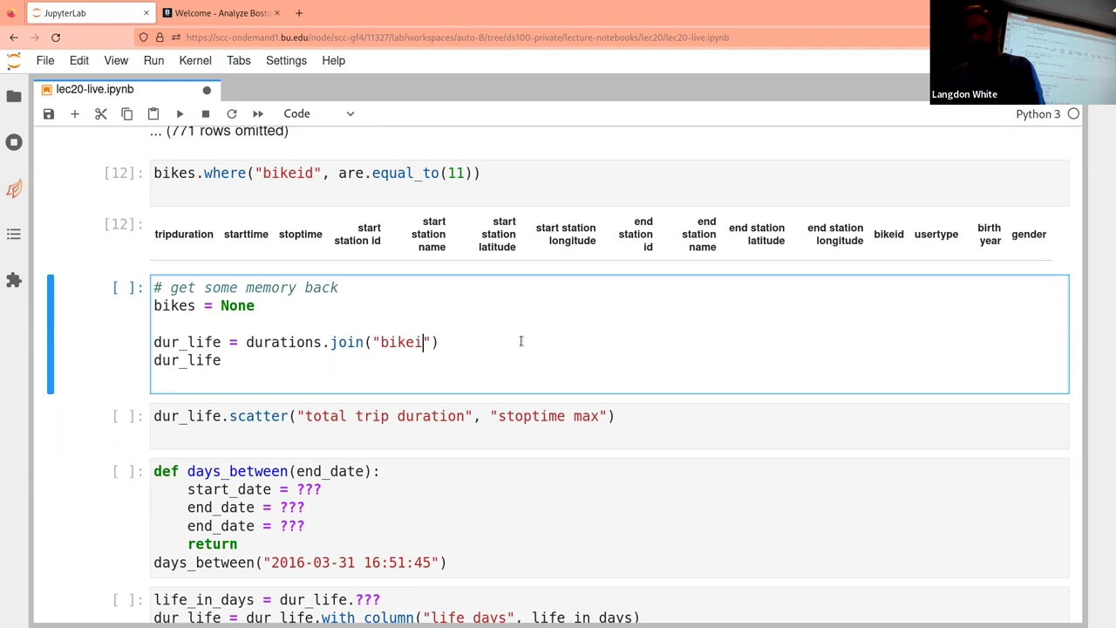
pyautogui.write(',')
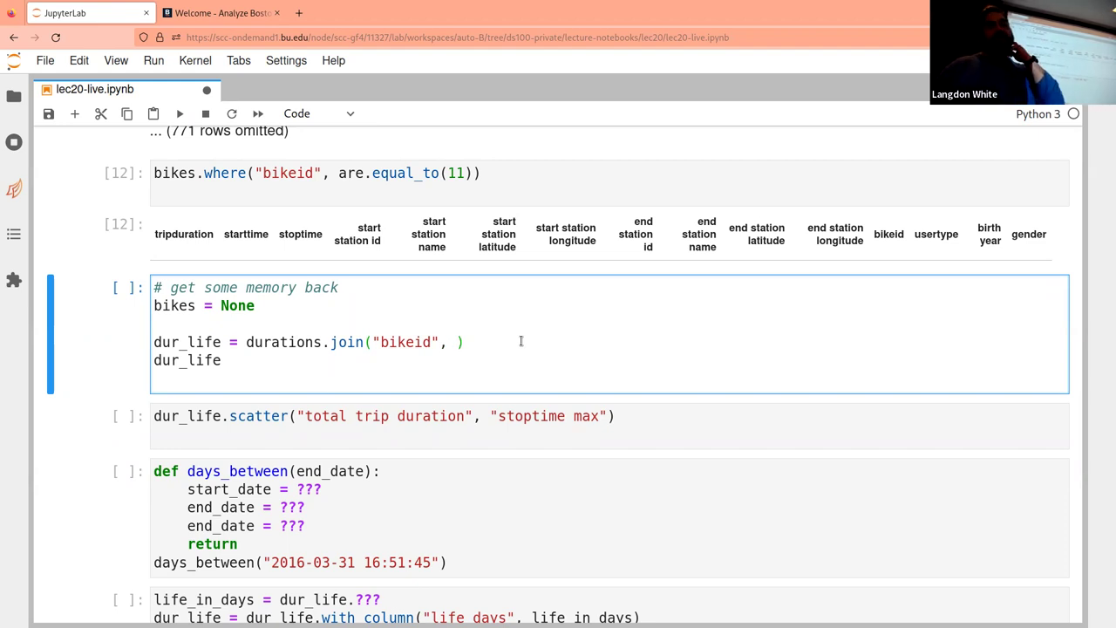
pyautogui.write('fespan,')
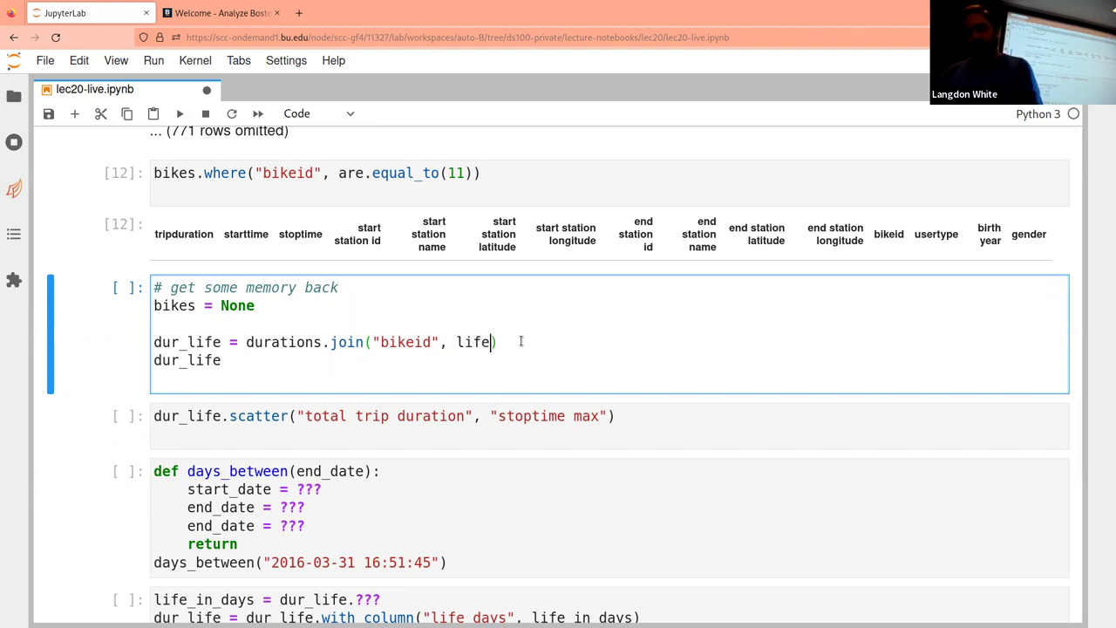
pyautogui.write(' "')
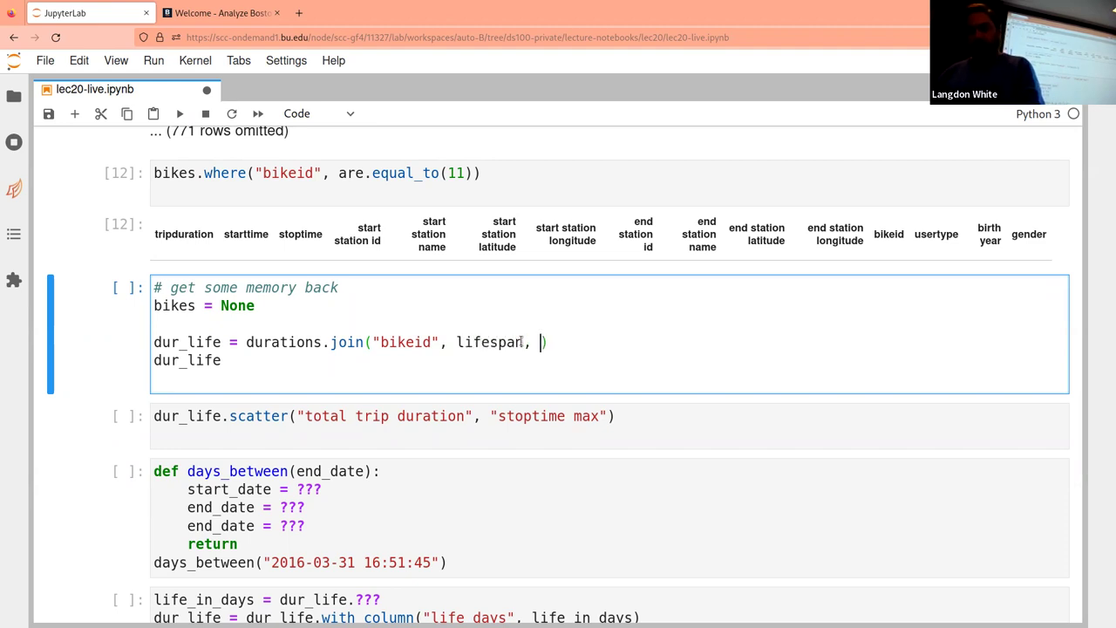
pyautogui.write('bikeid"')
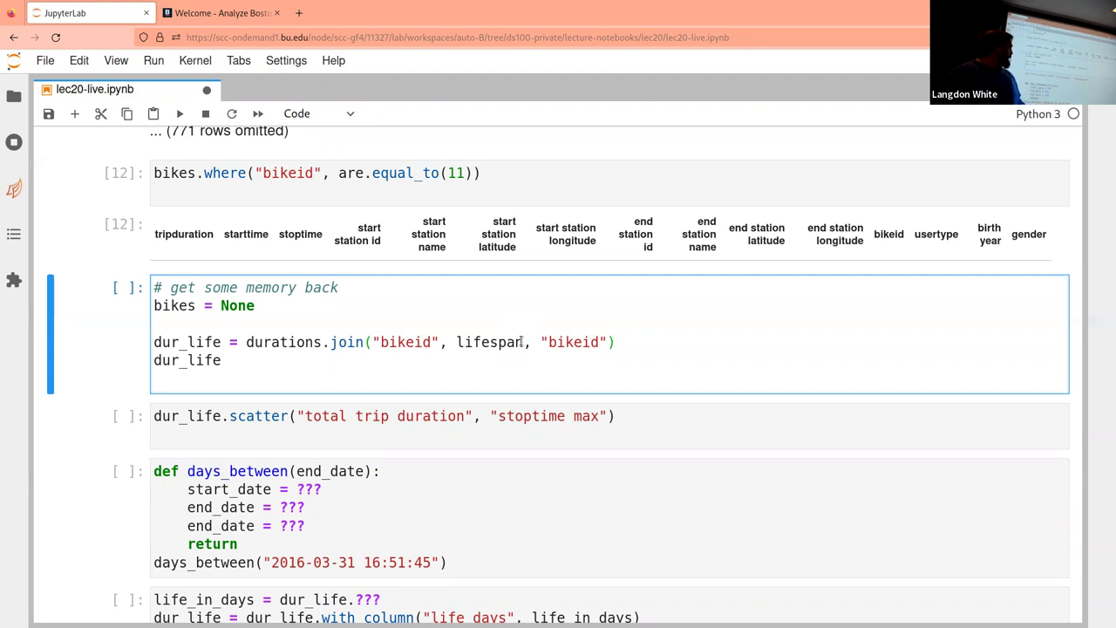
pyautogui.hotkey('shift', 'Return')
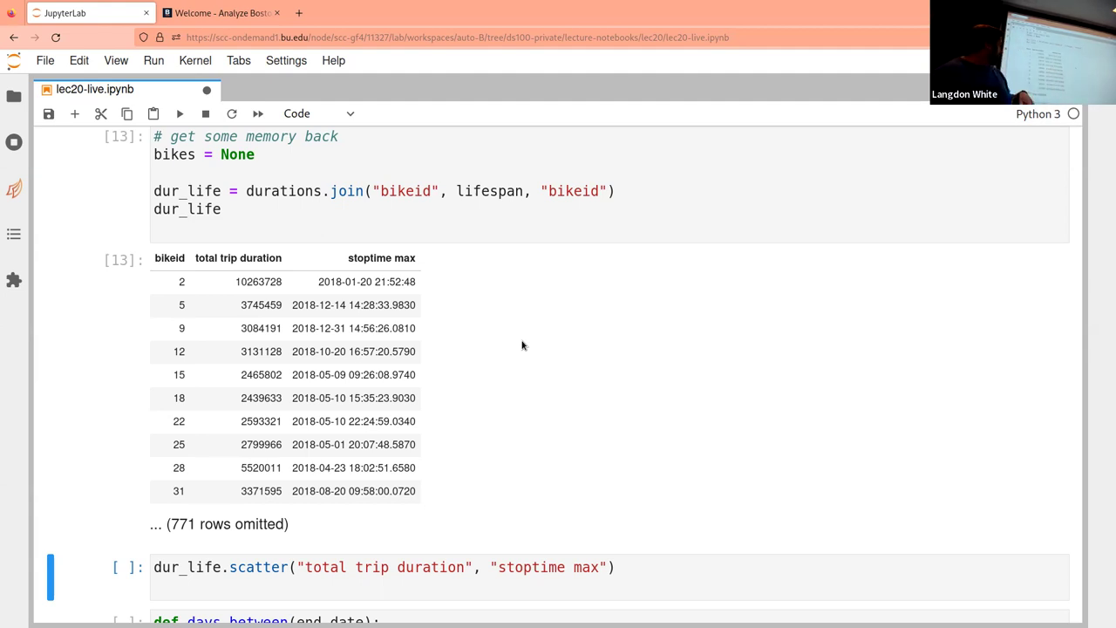
# - Run the dur_life scatter cell for "total trip duration" and "stoptime max"
pyautogui.scroll(-5, 521, 345)
pyautogui.click(523, 343)
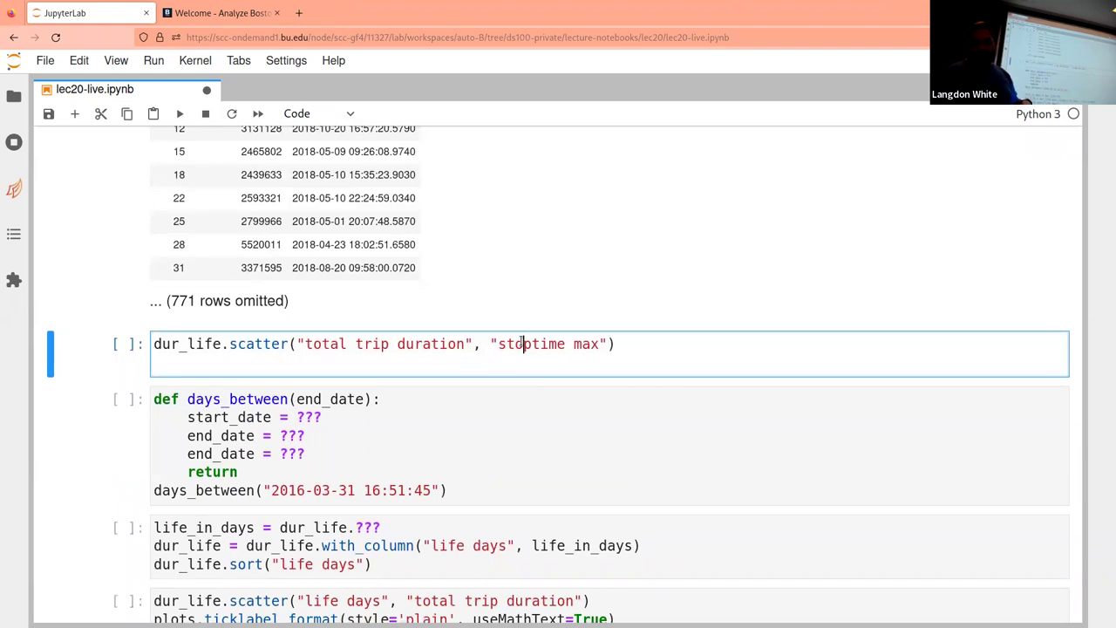
pyautogui.hotkey('shift', 'Return')
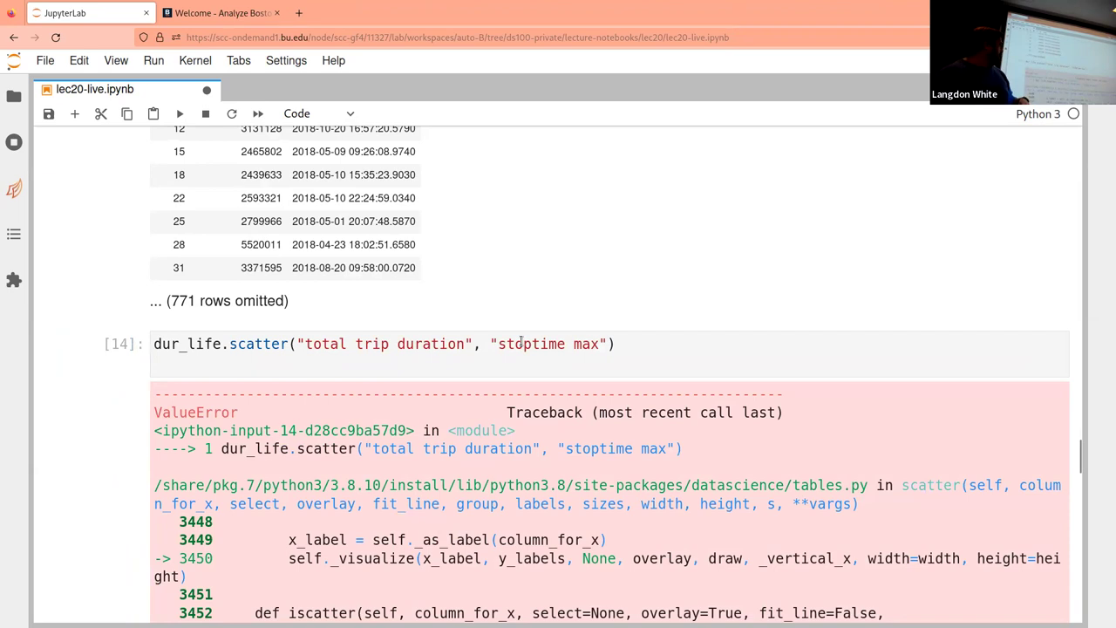
# - Examine the scatter cell's traceback and compare it with the stoptime max values in the dur_life and lifespan tables
pyautogui.scroll(-4, 522, 342)
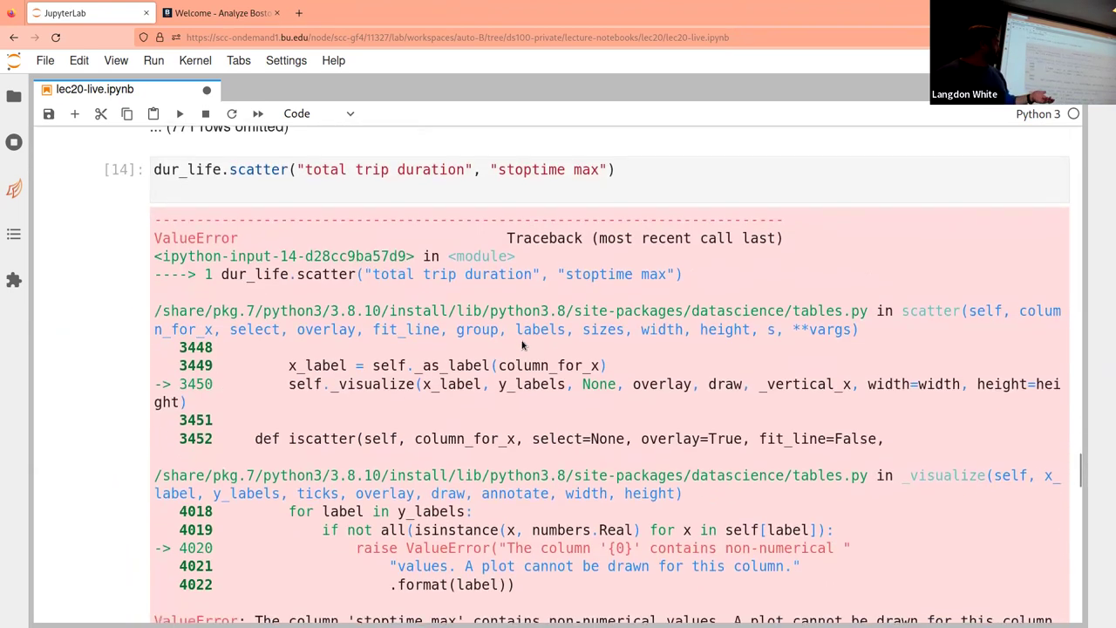
pyautogui.scroll(-2, 522, 344)
pyautogui.scroll(-4, 521, 345)
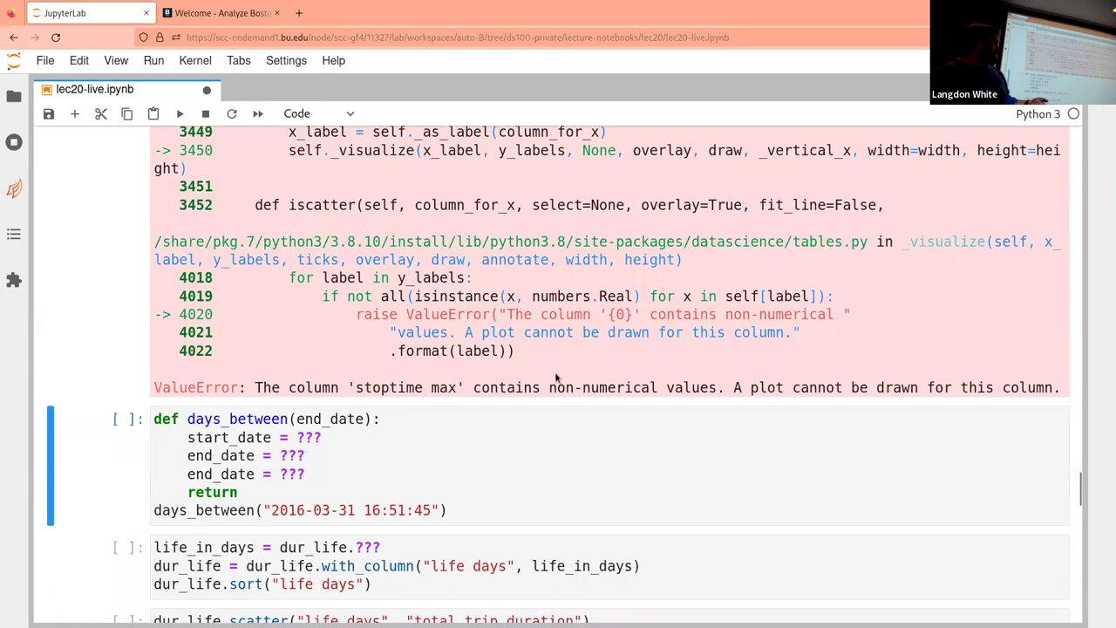
pyautogui.scroll(3, 613, 390)
pyautogui.scroll(10, 613, 389)
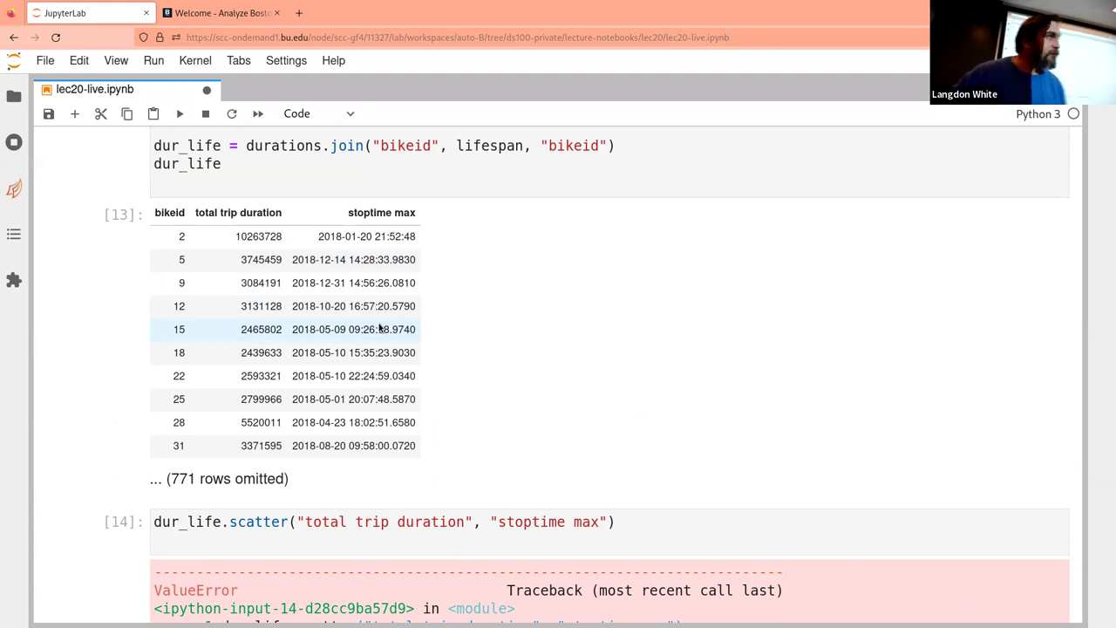
pyautogui.scroll(10, 379, 328)
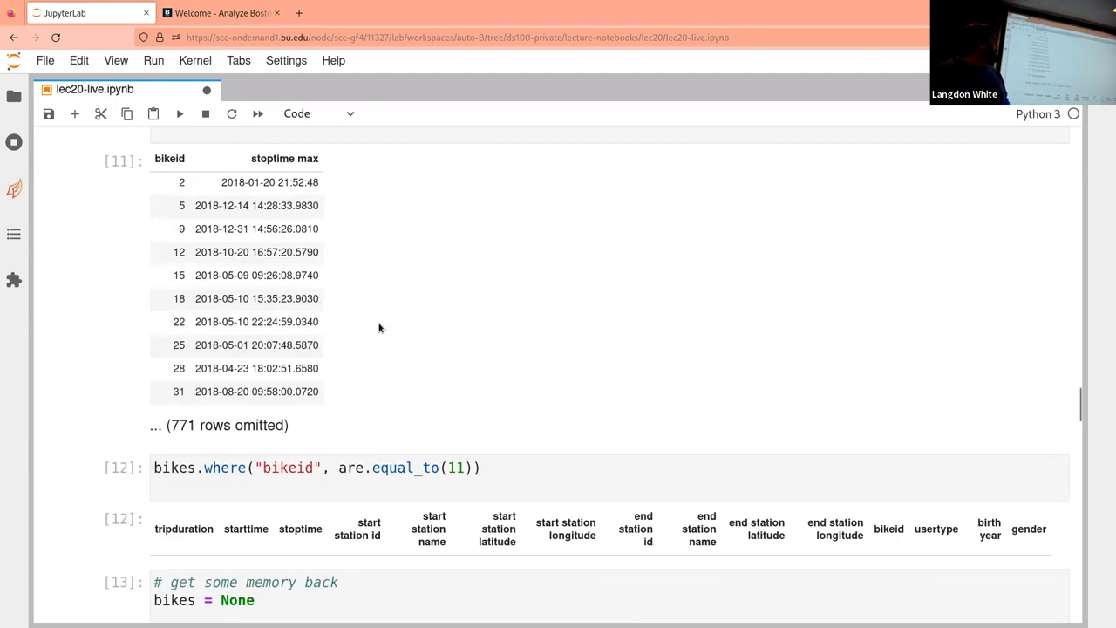
pyautogui.scroll(1, 380, 328)
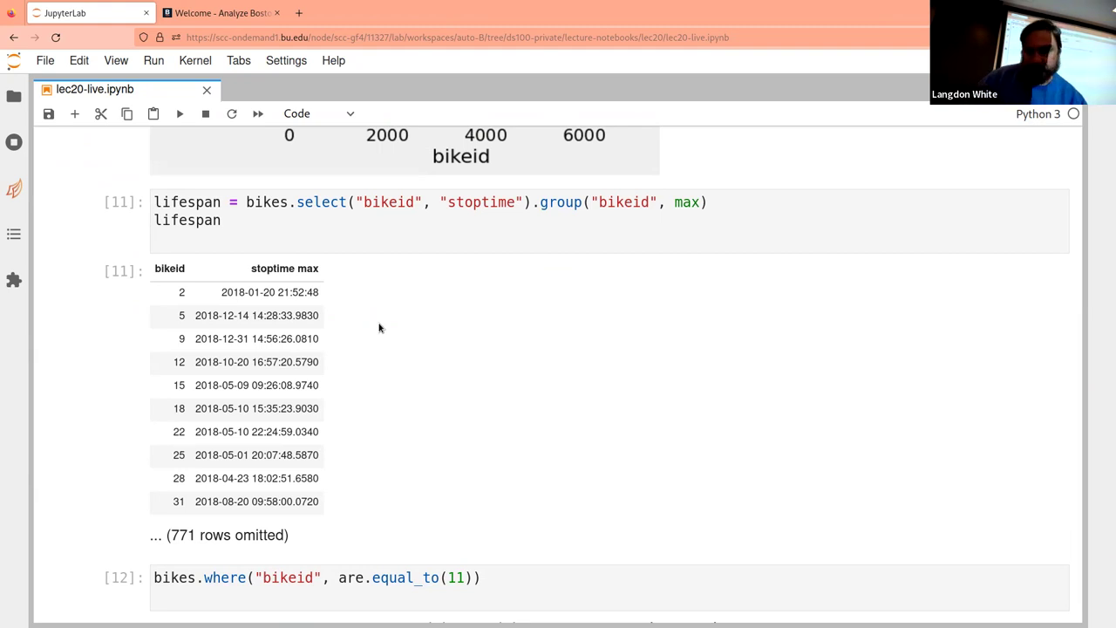
pyautogui.scroll(-1, 380, 328)
pyautogui.scroll(-10, 379, 328)
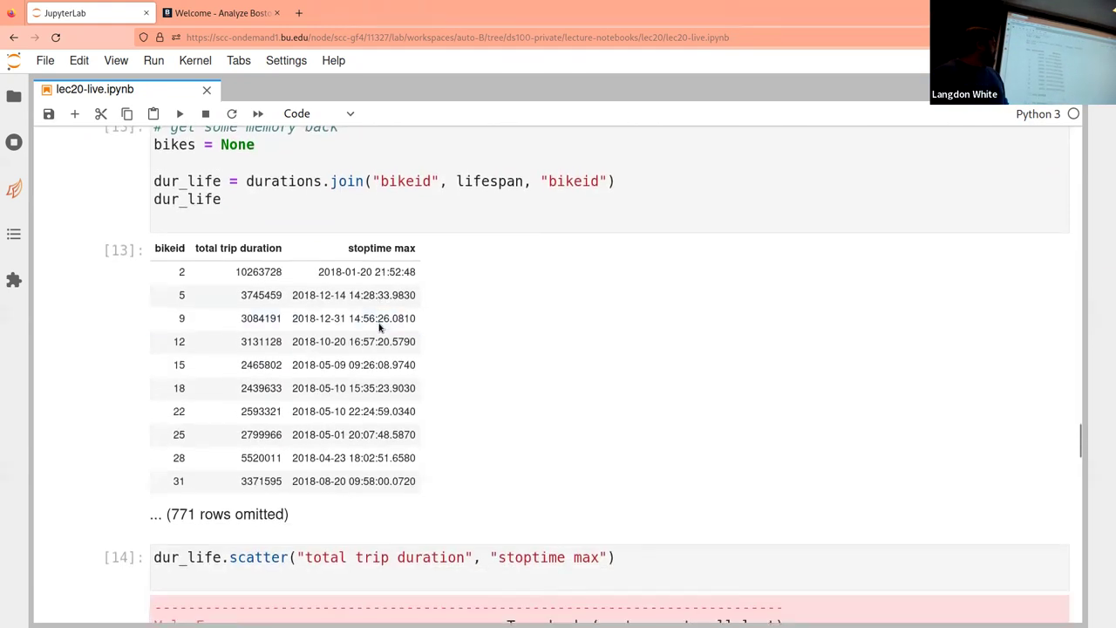
pyautogui.scroll(-2, 380, 328)
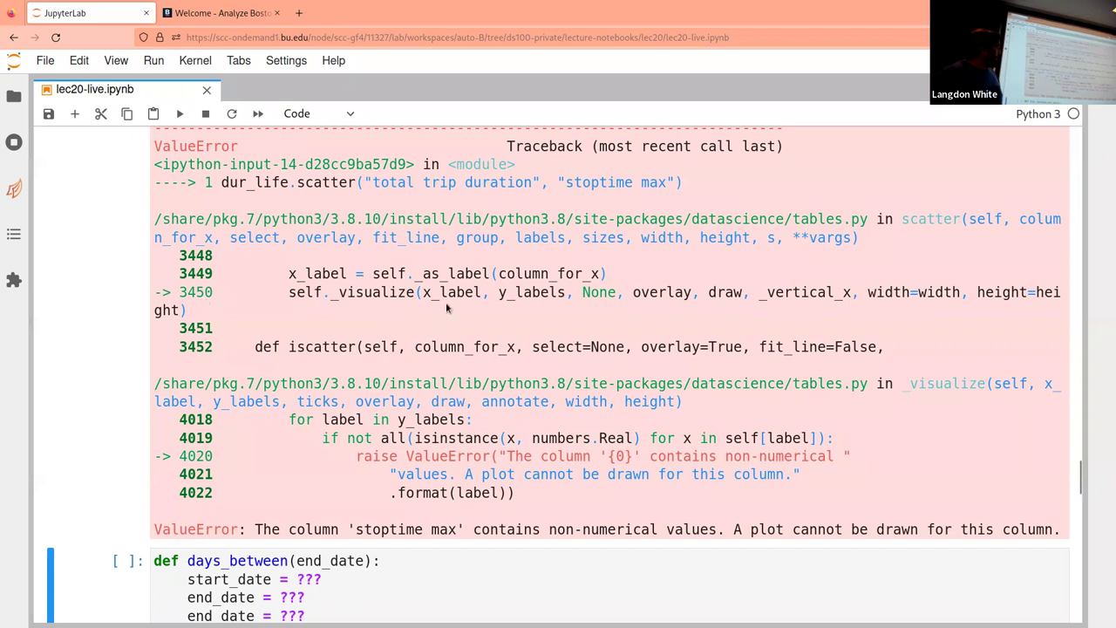
pyautogui.scroll(2, 395, 308)
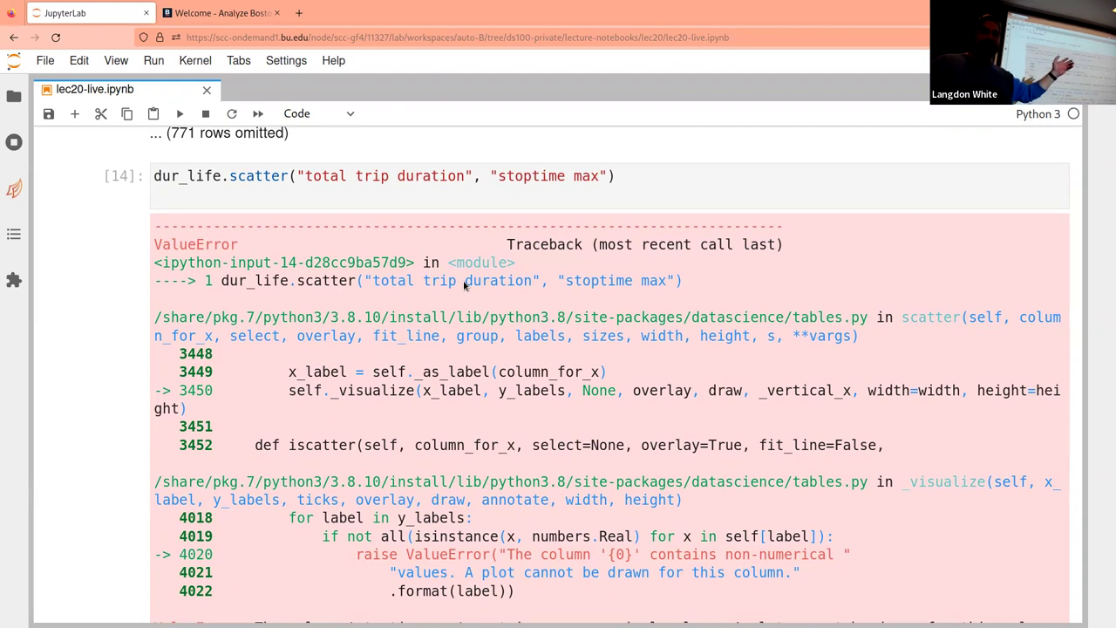
pyautogui.scroll(-5, 465, 285)
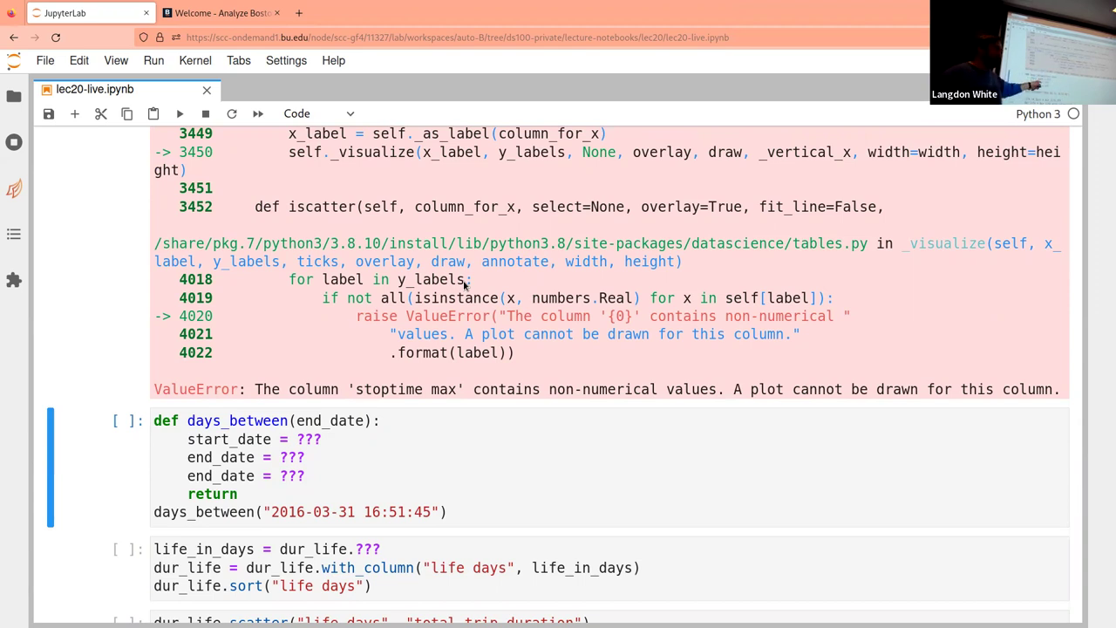
pyautogui.scroll(5, 467, 284)
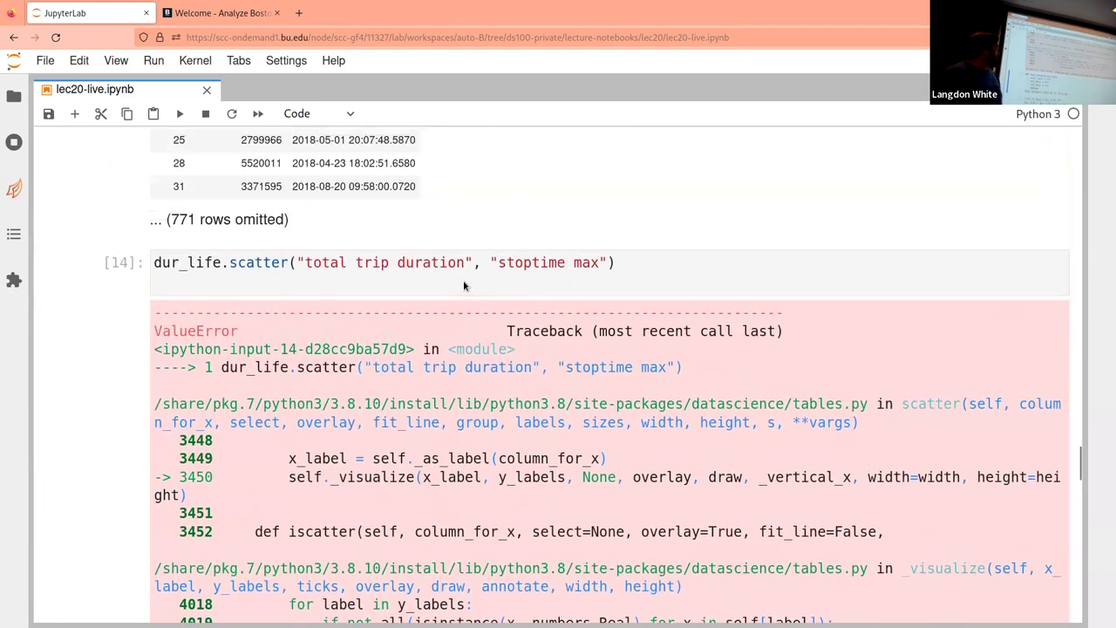
# - In days_between, replace the start_date placeholder with a datetime.strptime call on "2015-01-01"
pyautogui.scroll(-7, 463, 281)
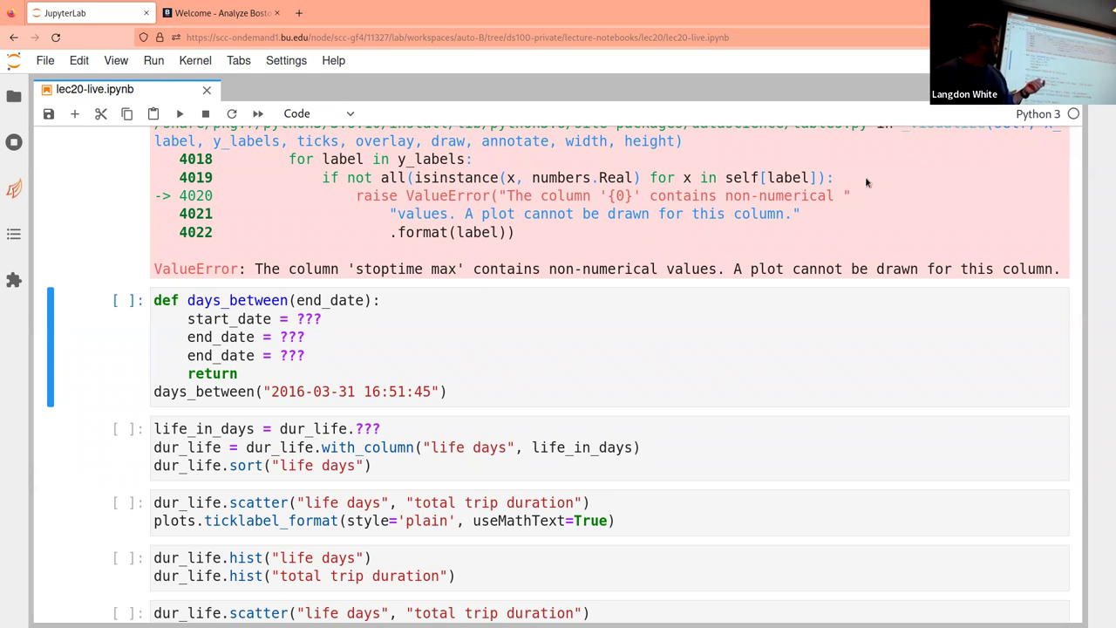
pyautogui.click(580, 308)
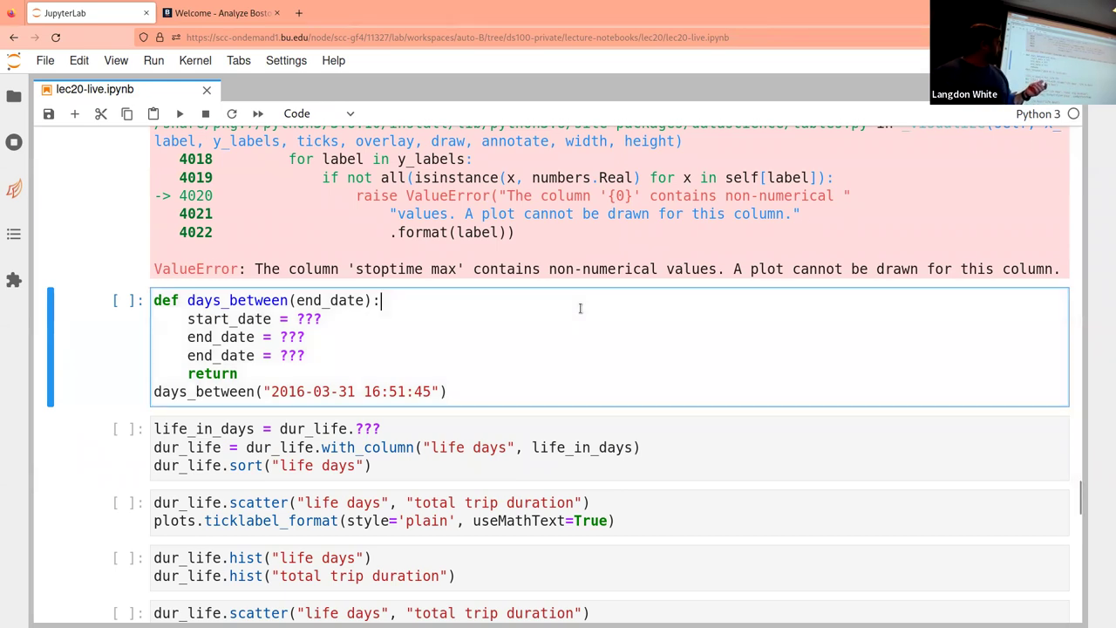
pyautogui.press('Down')
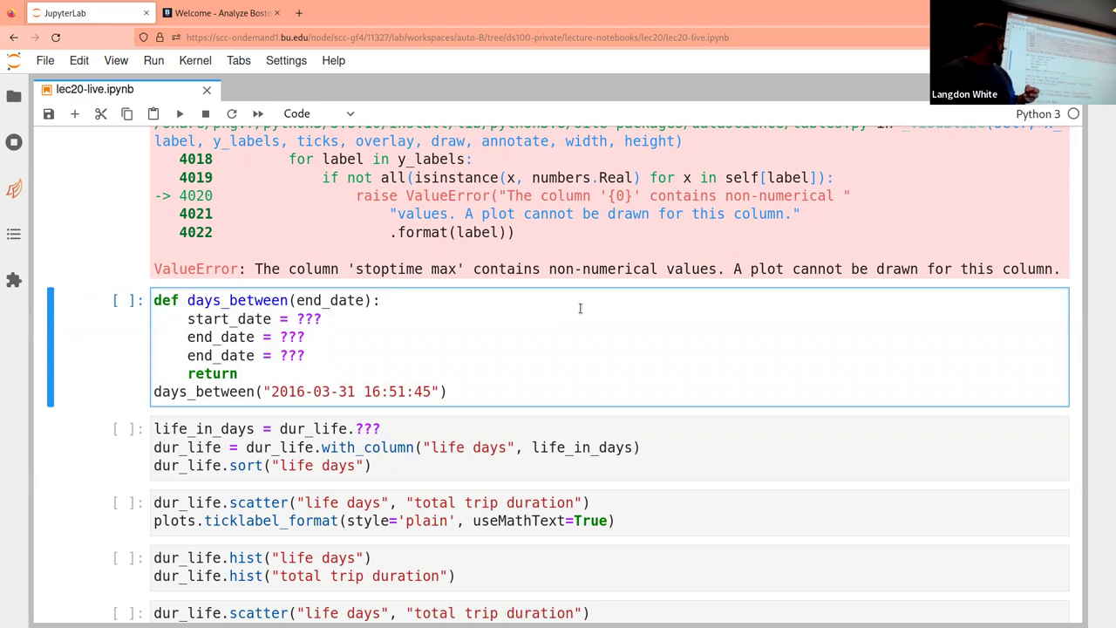
pyautogui.press('BackSpace')
pyautogui.press('BackSpace')
pyautogui.press('BackSpace')
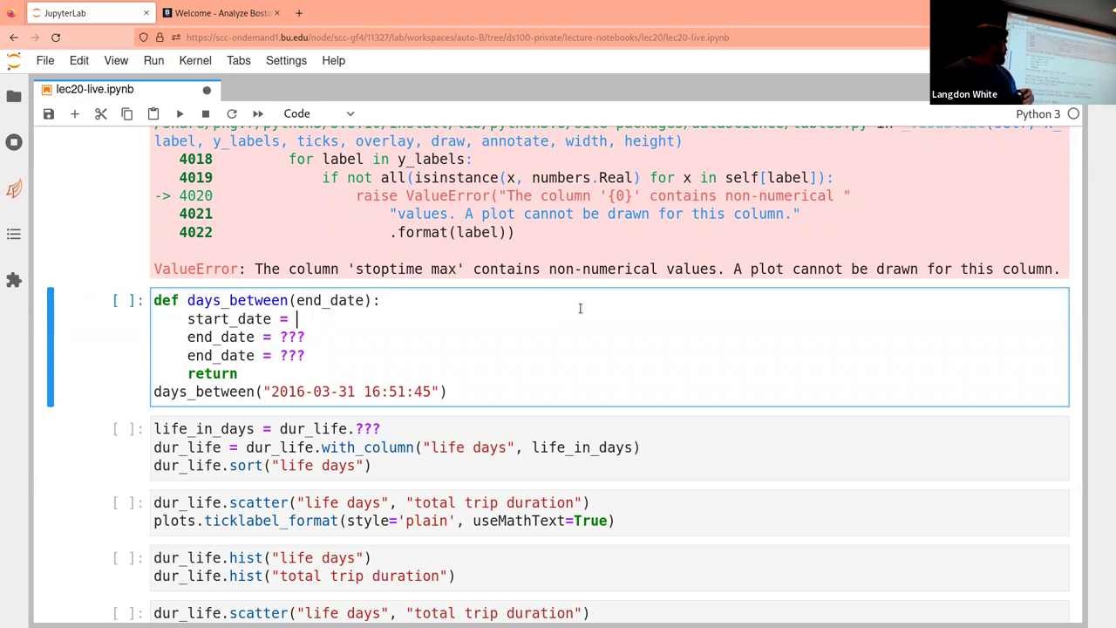
pyautogui.write('datetime')
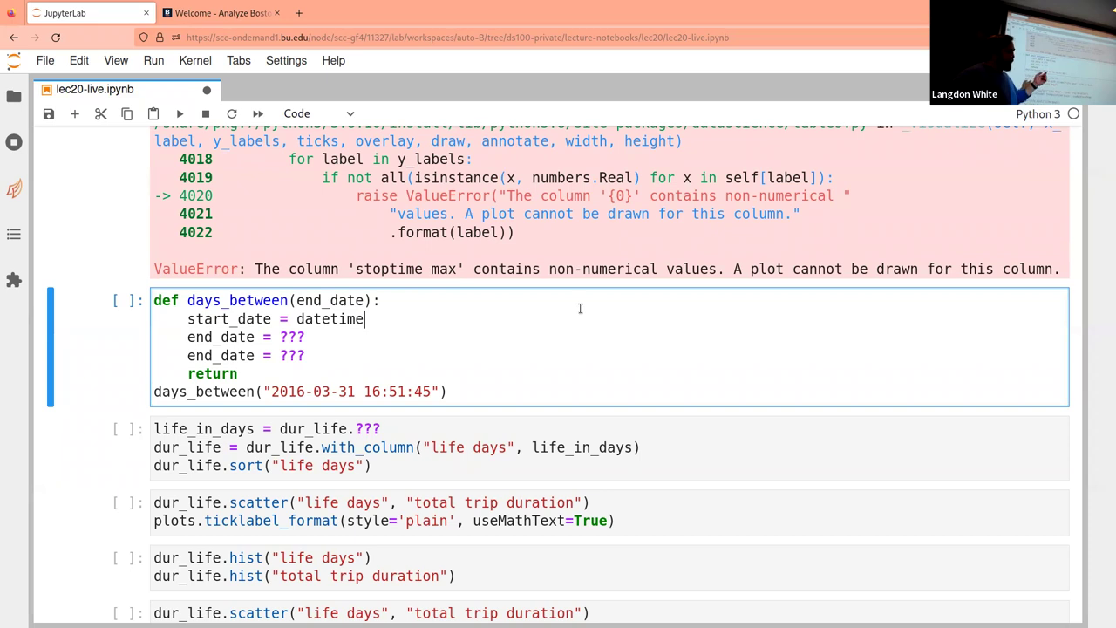
pyautogui.write('.strp')
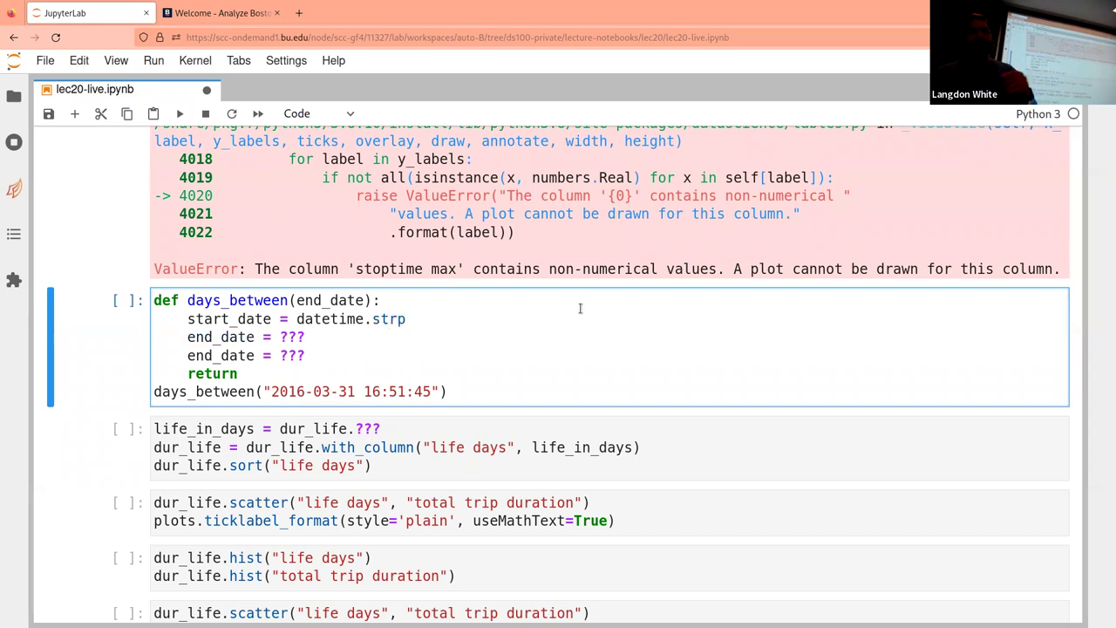
pyautogui.write('time')
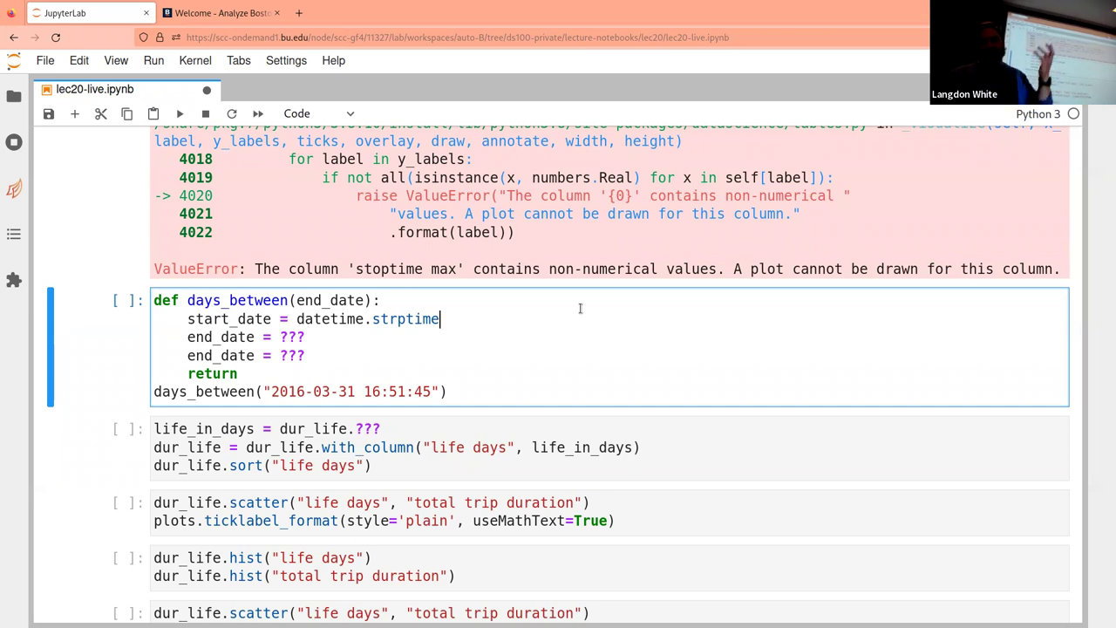
pyautogui.write('("2015-01-01')
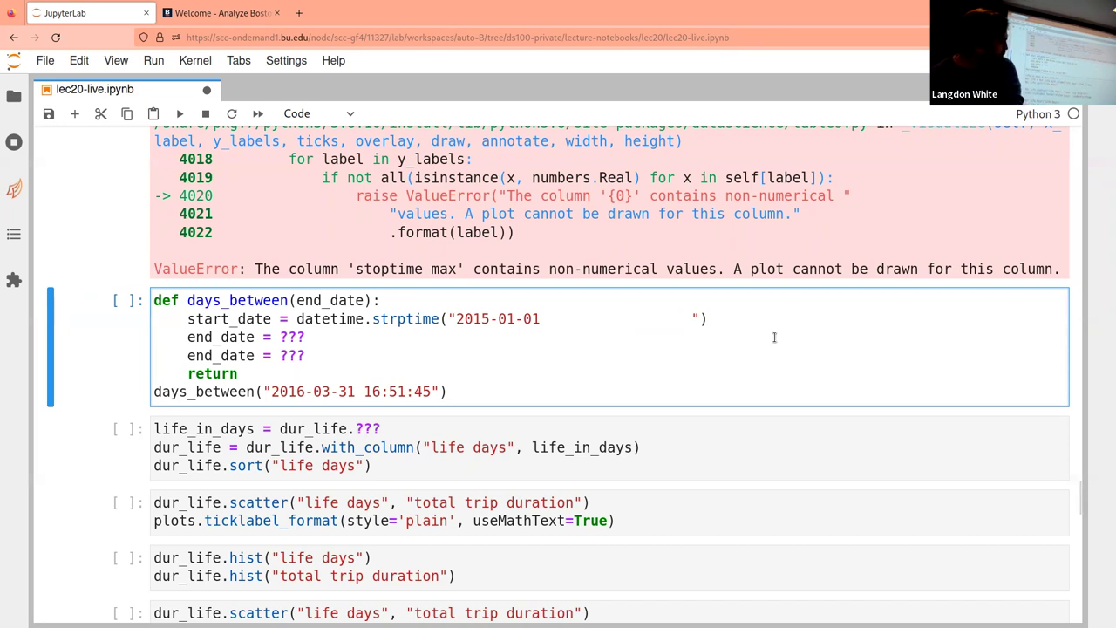
# - Remove the extra spaces after the 2015-01-01 date string and add the format argument "%Y-%m-%d" to the strptime call
pyautogui.press('Left')
pyautogui.press('Left')
pyautogui.doubleClick(566, 319)
pyautogui.press('BackSpace')
pyautogui.press('Right')
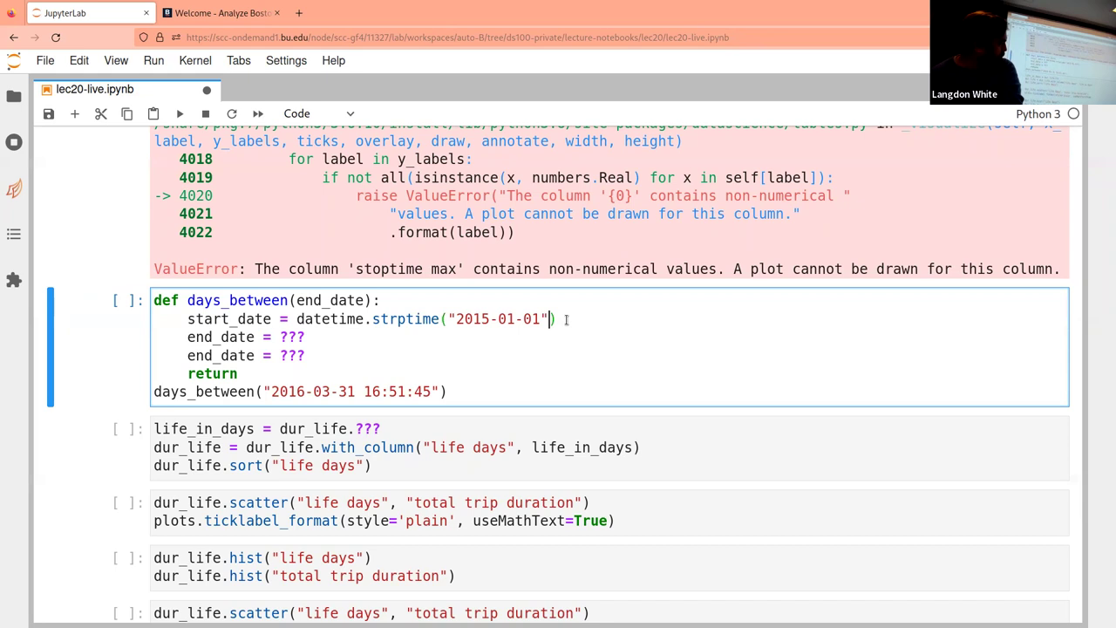
pyautogui.write(', "%Y-%m-%d")')
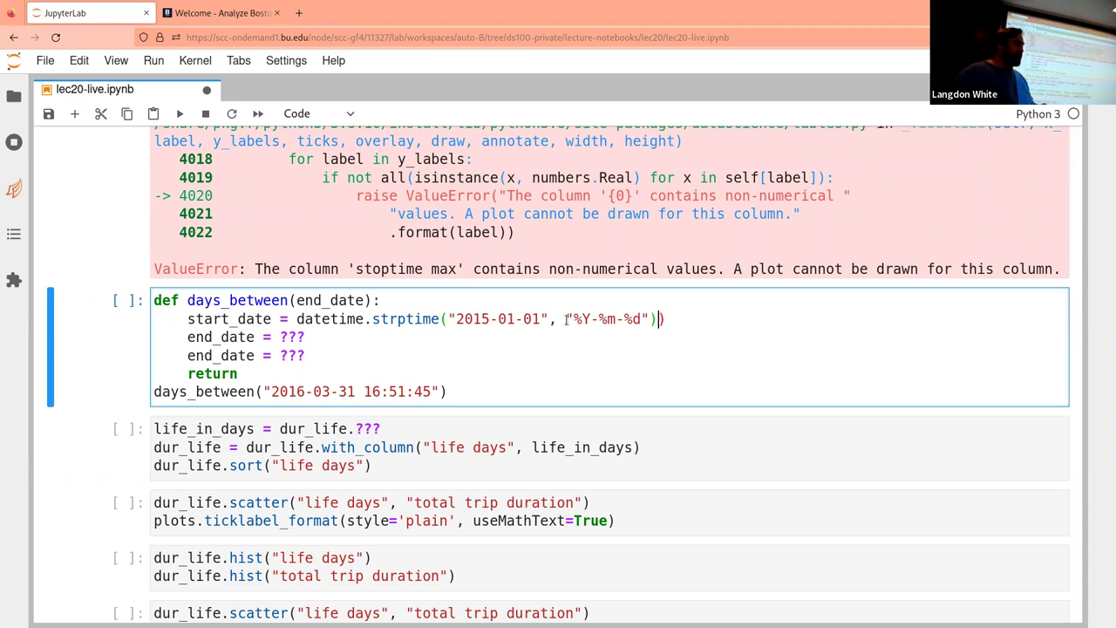
pyautogui.write(')')
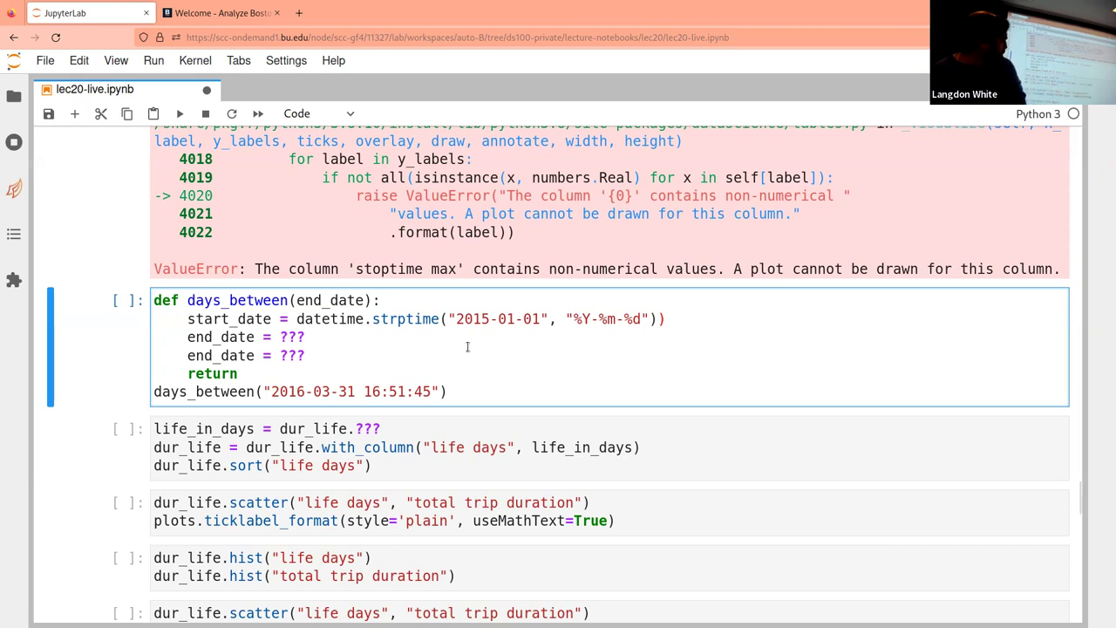
# - Replace the first end_date placeholder in days_between with end_date.split(" ", 1)[0], checking it against the stoptime max date format
pyautogui.press('Down')
pyautogui.hotkey('shift', 'Left')
pyautogui.hotkey('shift', 'Left')
pyautogui.hotkey('shift', 'Left')
pyautogui.write('end_date.split(" ", 1)[0]')
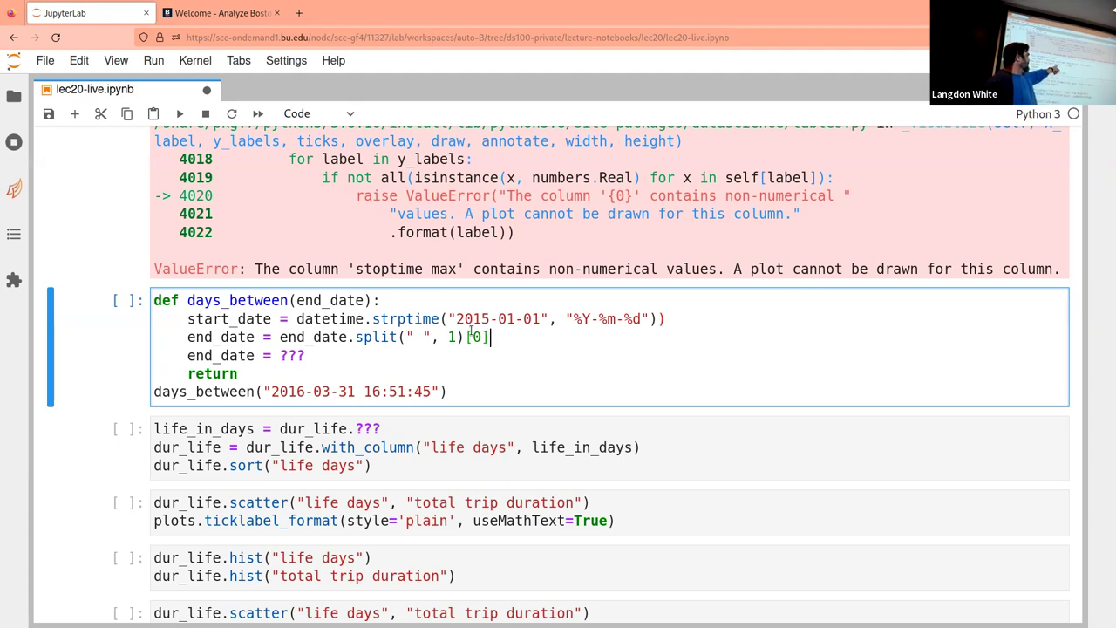
pyautogui.scroll(10, 471, 334)
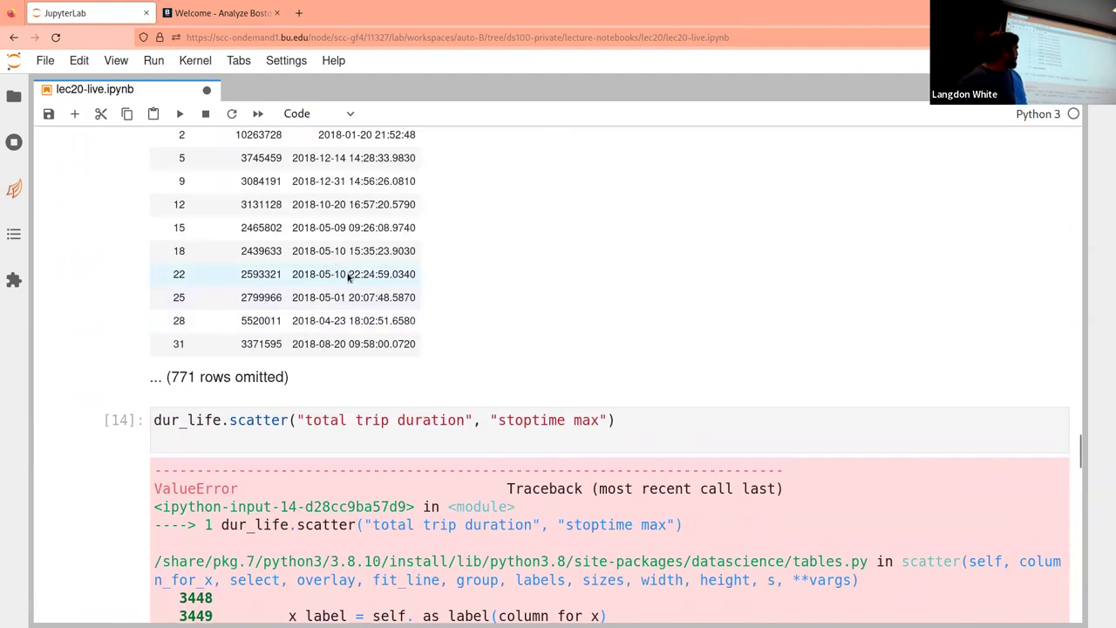
pyautogui.scroll(-10, 353, 276)
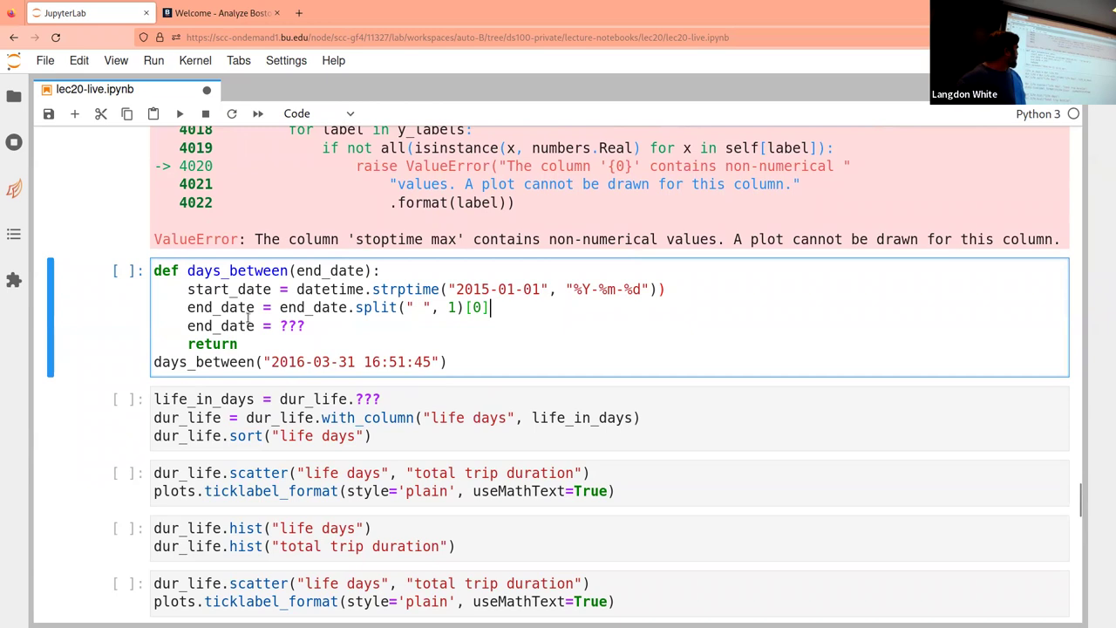
# - Fill in the second end_date assignment in days_between with datetime.strptime(end_date, "%Y-%m-%d")
pyautogui.click(366, 320)
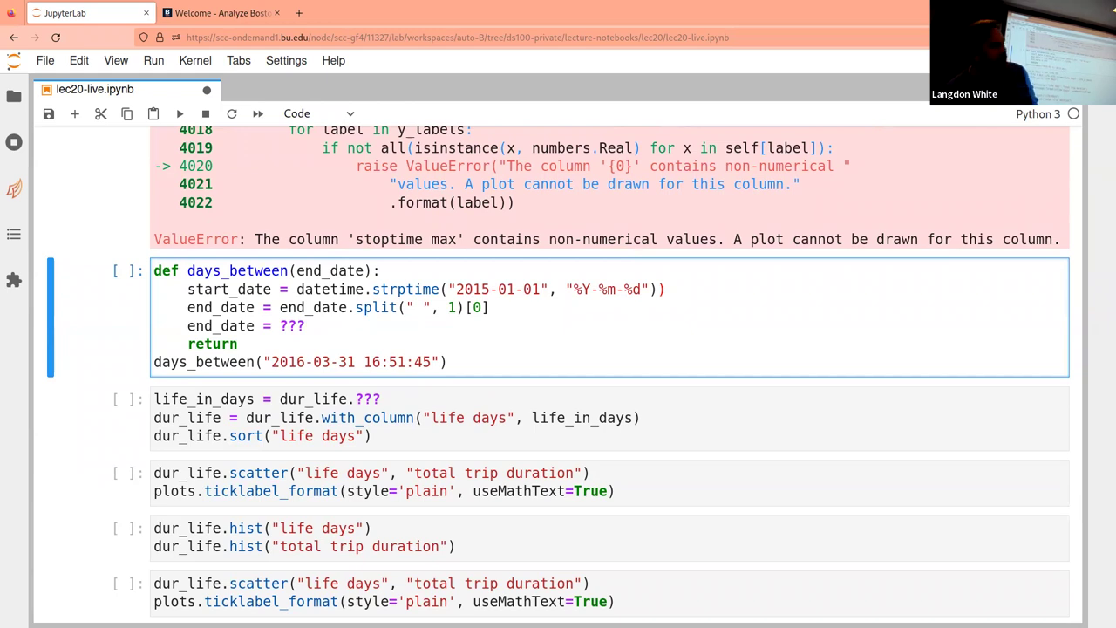
pyautogui.press('Down')
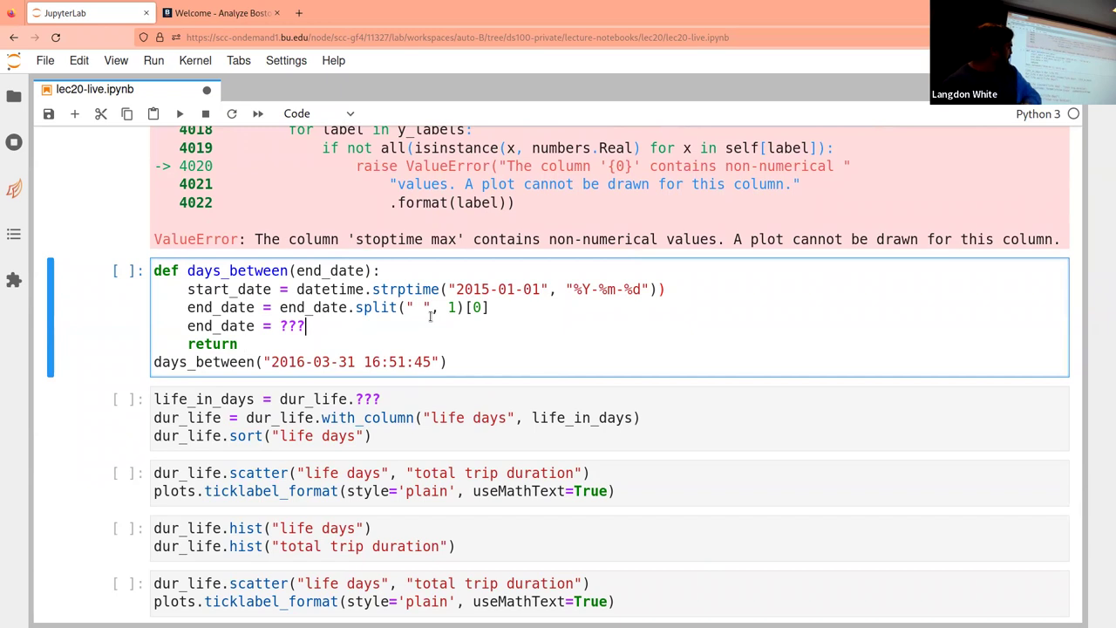
pyautogui.press('Up')
pyautogui.press('End')
pyautogui.press('BackSpace')
pyautogui.press('BackSpace')
pyautogui.write('datetime.strptime(end_date, "%Y-%m-%d")')
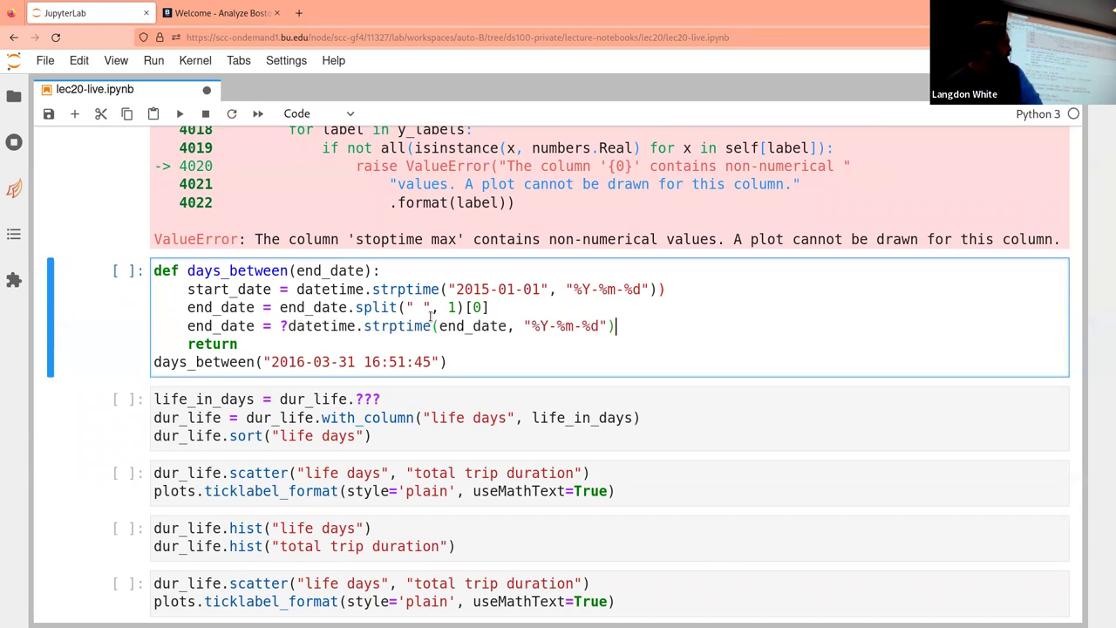
# - Remove the stray question mark before datetime.strptime in the second end_date line
pyautogui.press('Up')
pyautogui.press('Down')
pyautogui.press('Home')
pyautogui.press('Right')
pyautogui.press('Right')
pyautogui.press('Right')
pyautogui.press('Right')
pyautogui.press('Right')
pyautogui.press('Right')
pyautogui.press('Right')
pyautogui.press('Right')
pyautogui.press('Right')
pyautogui.press('Right')
pyautogui.press('Right')
pyautogui.press('Right')
pyautogui.press('Right')
pyautogui.press('Right')
pyautogui.press('Right')
pyautogui.press('Right')
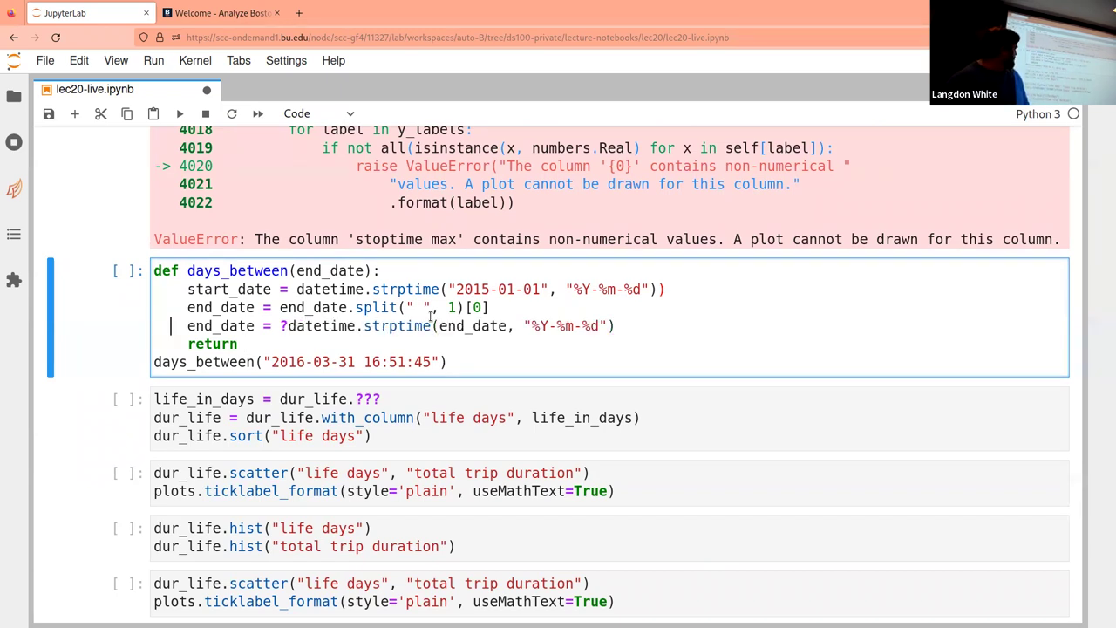
pyautogui.press('BackSpace')
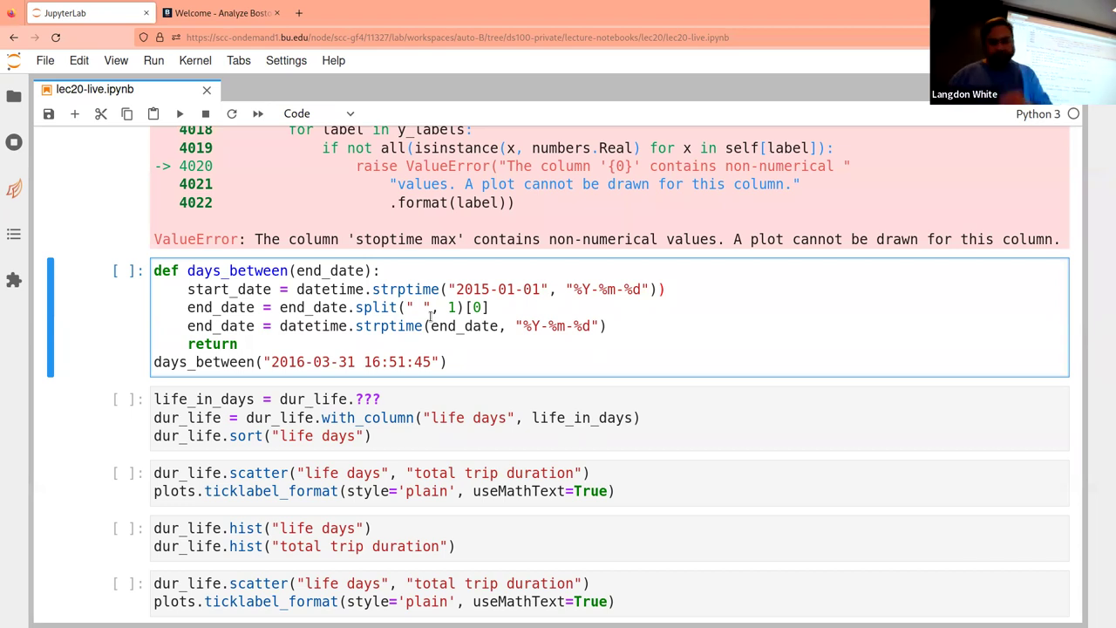
# - Make days_between return the absolute difference, abs(end_date - start_date)
pyautogui.write('end_date - start_date')
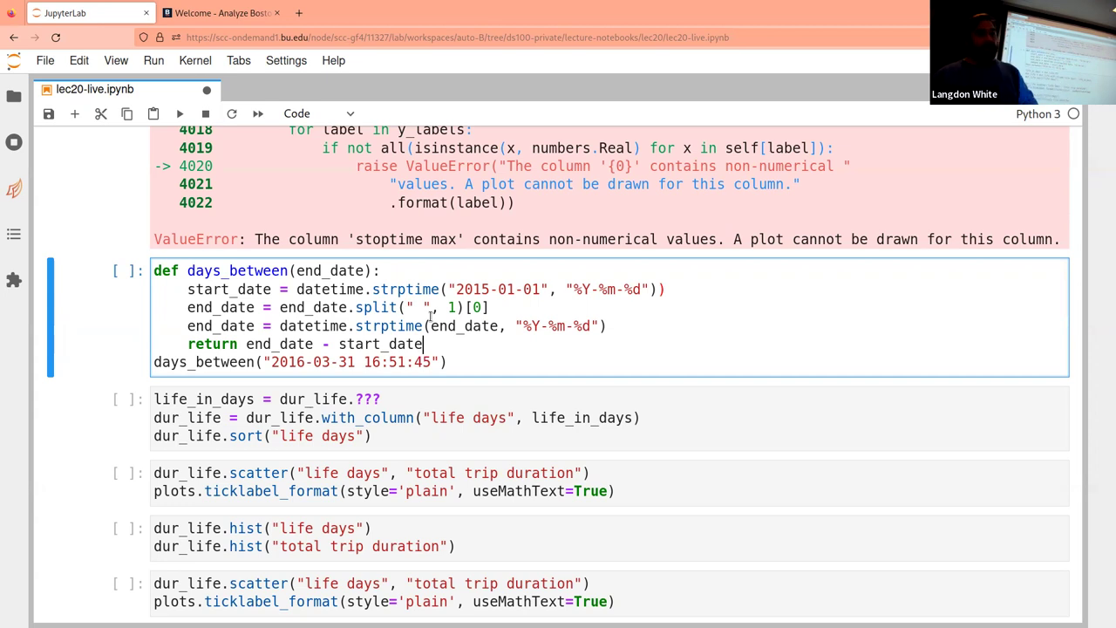
pyautogui.write(')')
pyautogui.press('Left')
pyautogui.press('Left')
pyautogui.press('Left')
pyautogui.press('Left')
pyautogui.press('Left')
pyautogui.press('Left')
pyautogui.press('Left')
pyautogui.press('Left')
pyautogui.press('Left')
pyautogui.press('Left')
pyautogui.press('Left')
pyautogui.press('Left')
pyautogui.press('Left')
pyautogui.press('Left')
pyautogui.press('Left')
pyautogui.press('Left')
pyautogui.press('Left')
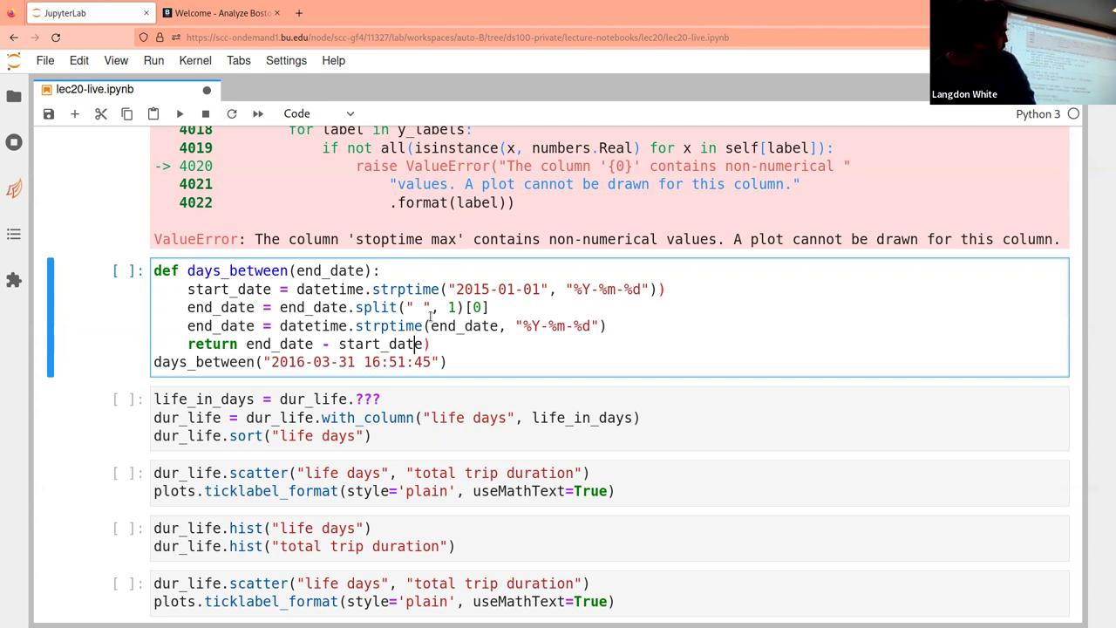
pyautogui.press('Left')
pyautogui.press('Left')
pyautogui.press('Left')
pyautogui.press('Left')
pyautogui.press('Left')
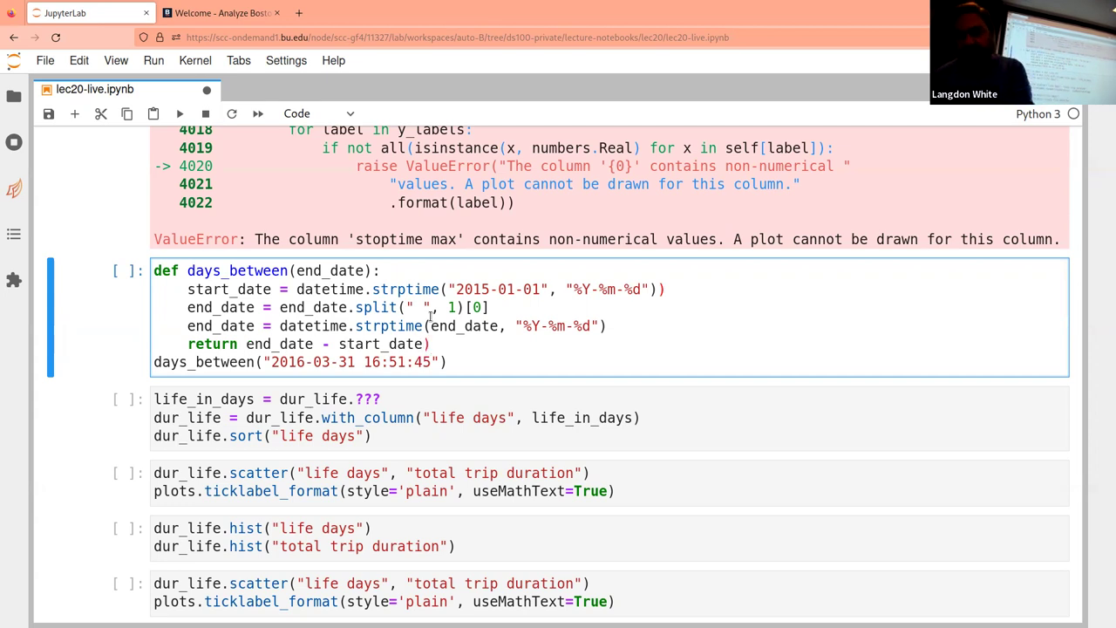
pyautogui.write('abs(')
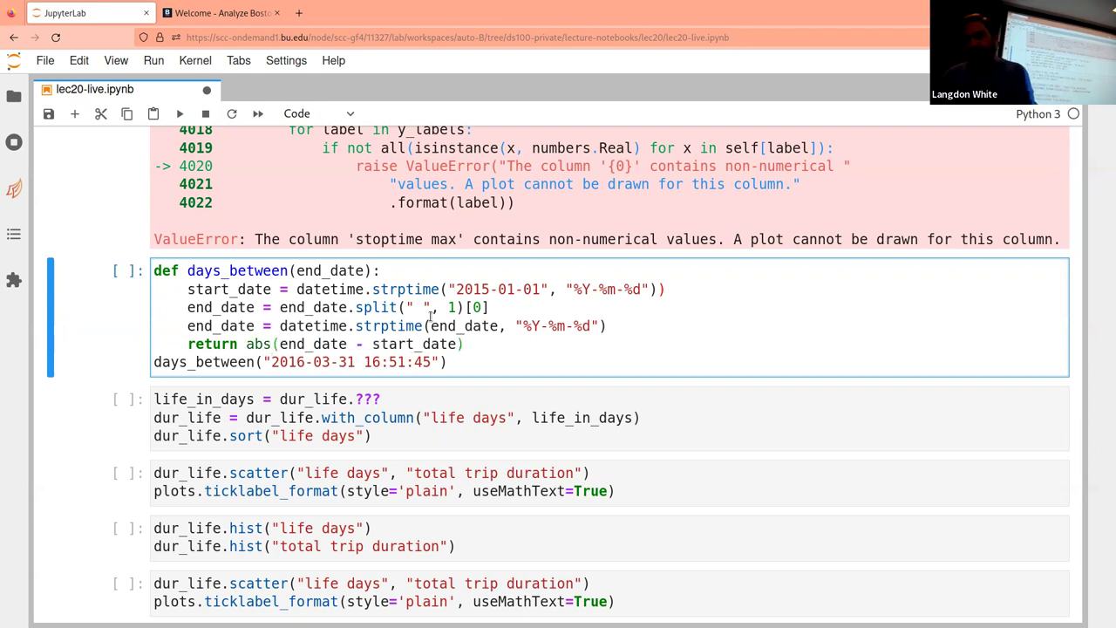
# - Append .days to the return expression of days_between and run the cell
pyautogui.press('End')
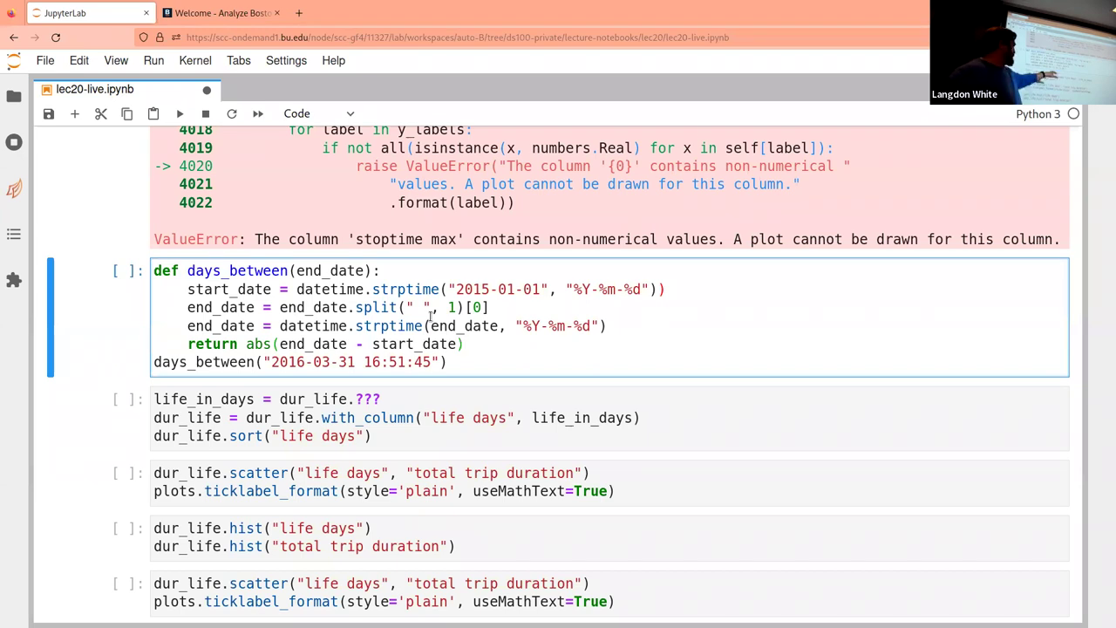
pyautogui.write('.days')
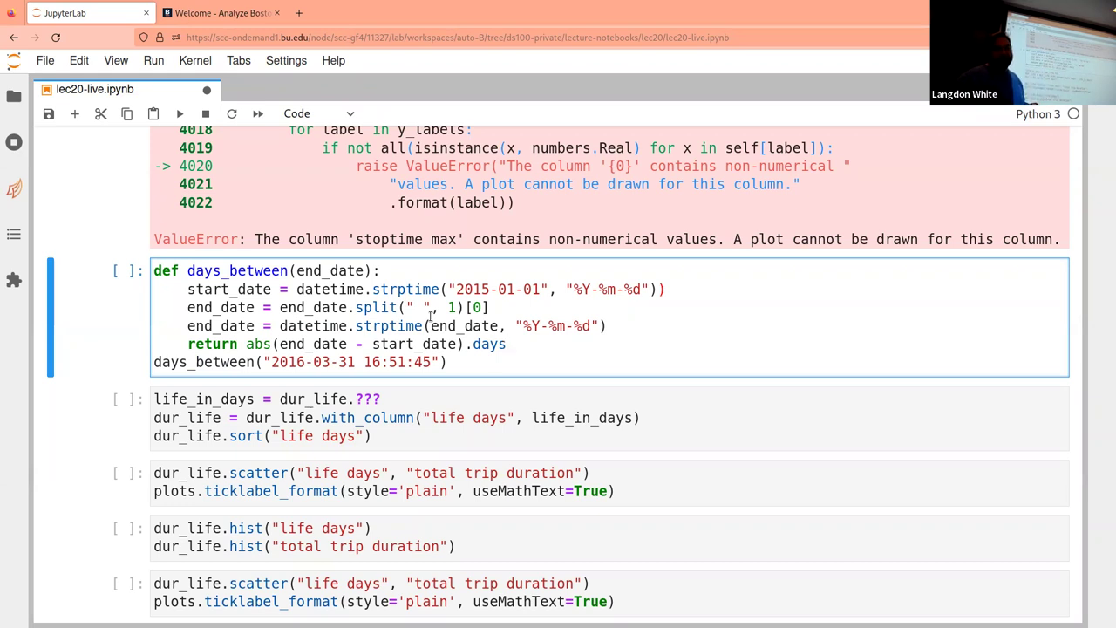
pyautogui.hotkey('shift', 'Return')
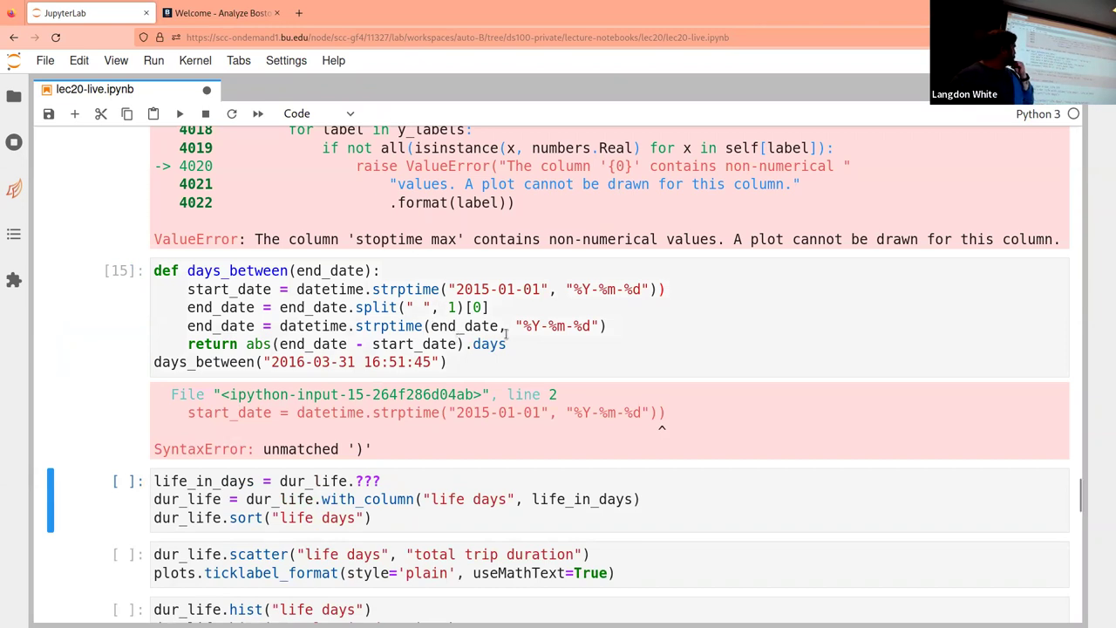
# - Remove the unmatched closing parenthesis from the start_date line and rerun the days_between cell
pyautogui.click(697, 289)
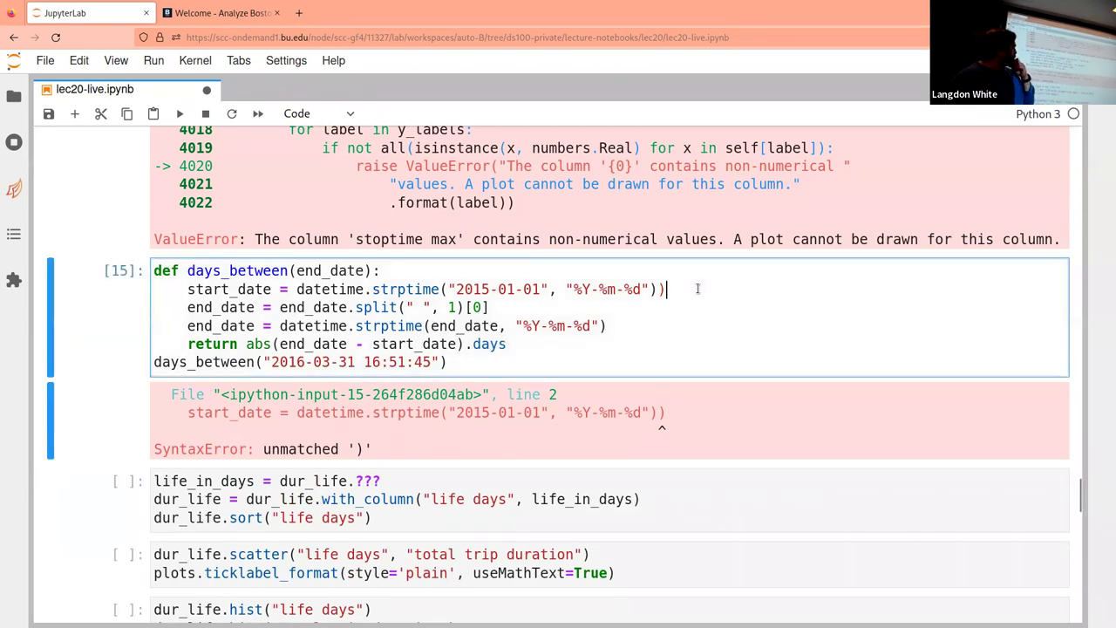
pyautogui.press('BackSpace')
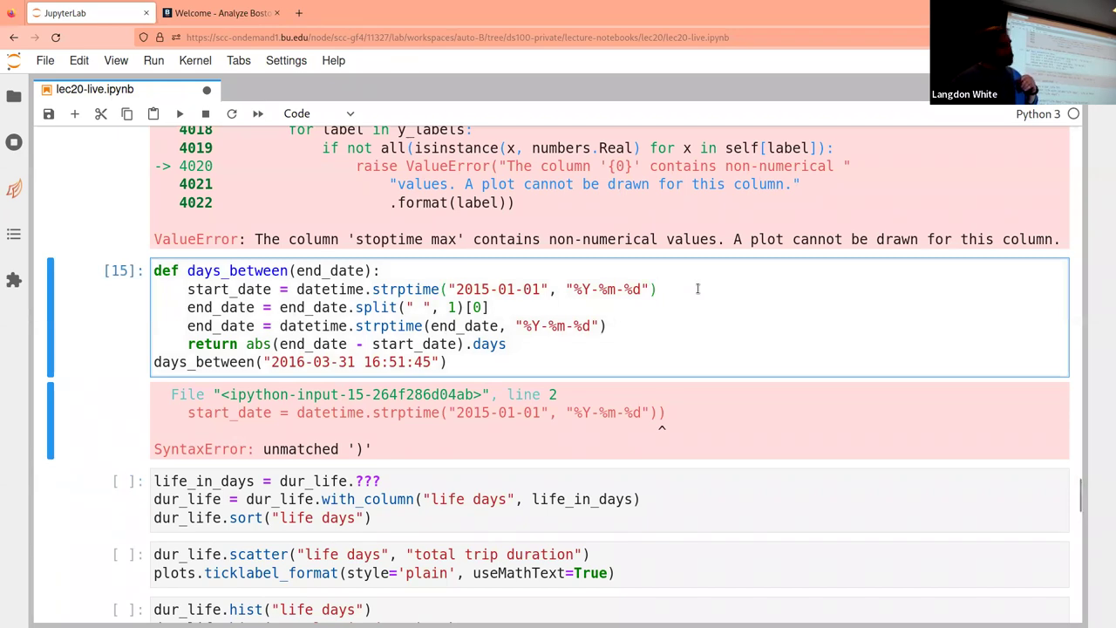
pyautogui.hotkey('shift', 'Return')
pyautogui.scroll(-1, 698, 288)
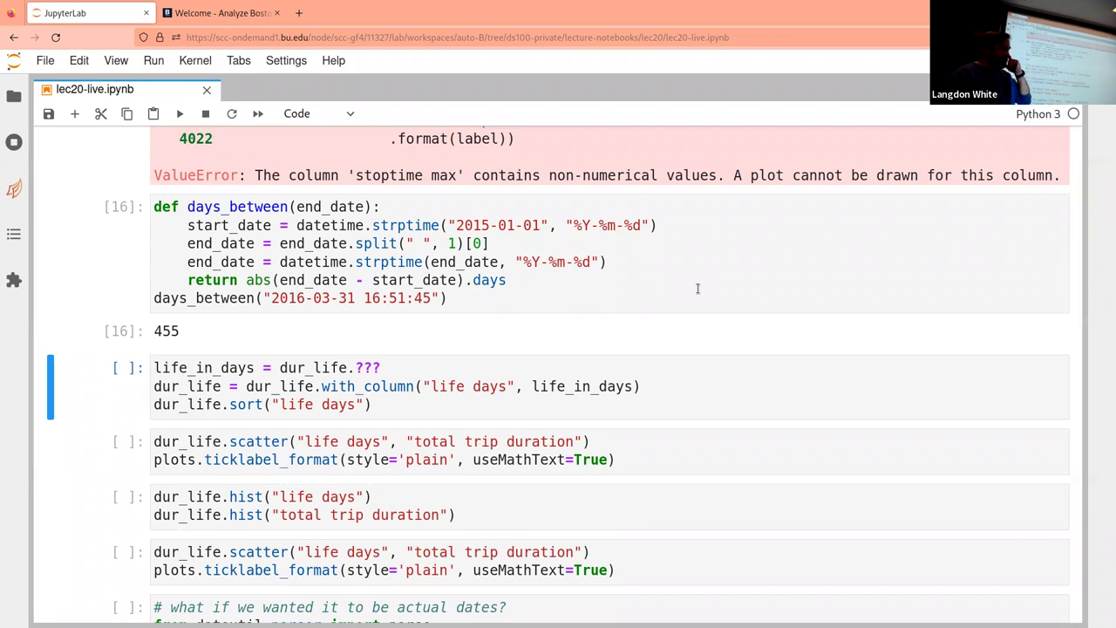
pyautogui.scroll(-1, 698, 289)
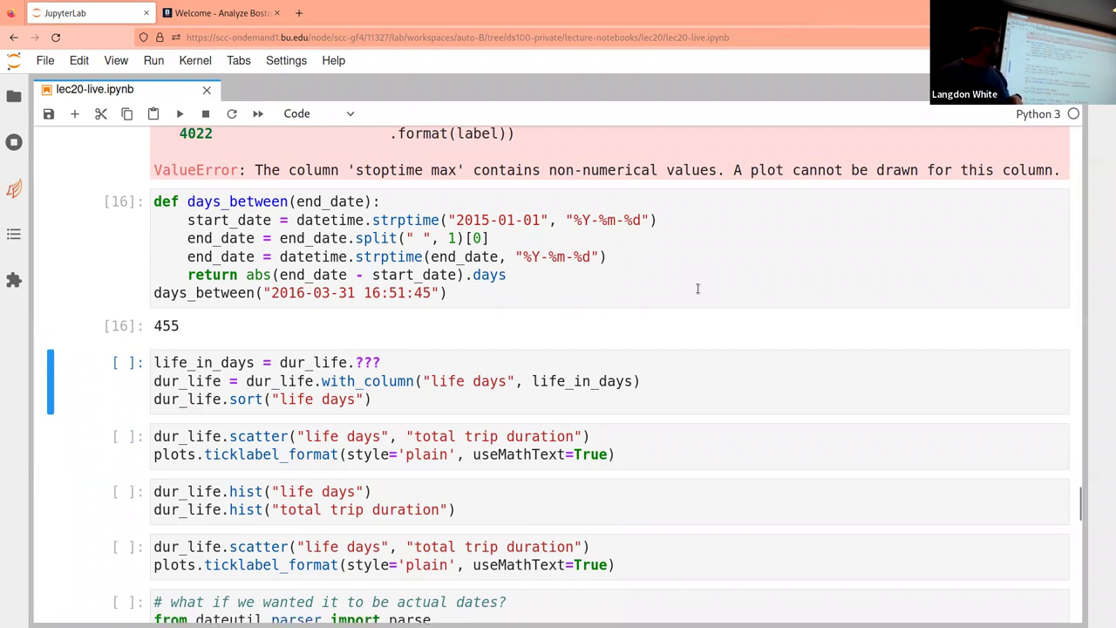
# - Replace the life_in_days placeholder with an apply call on dur_life that takes days_between and "stoptime_max"
pyautogui.click(638, 326)
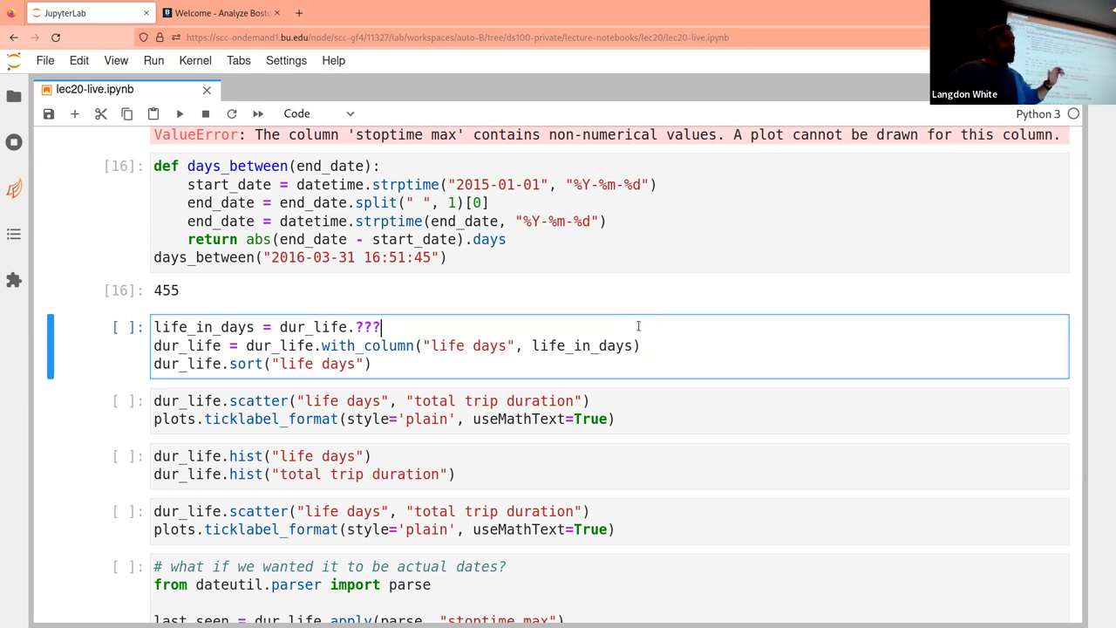
pyautogui.press('BackSpace')
pyautogui.press('BackSpace')
pyautogui.press('BackSpace')
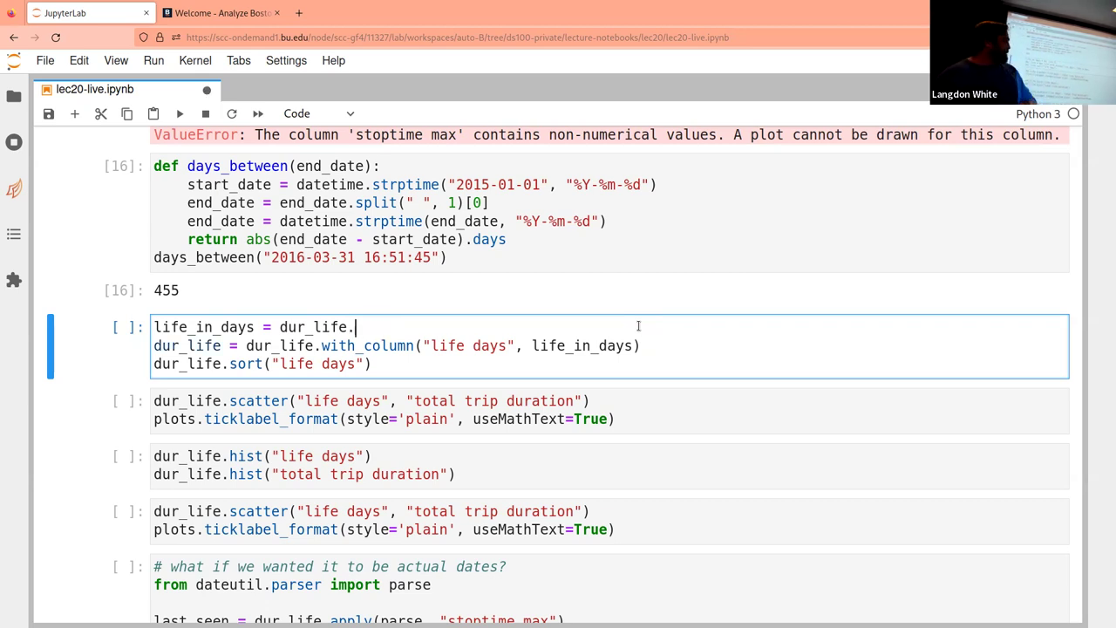
pyautogui.write('apply')
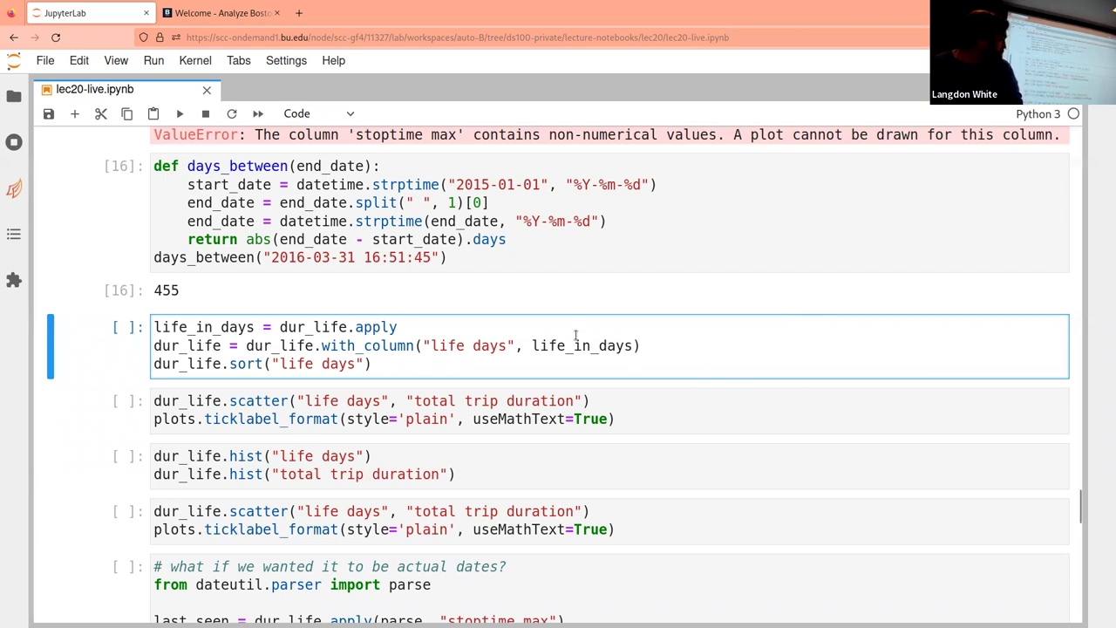
pyautogui.write('(')
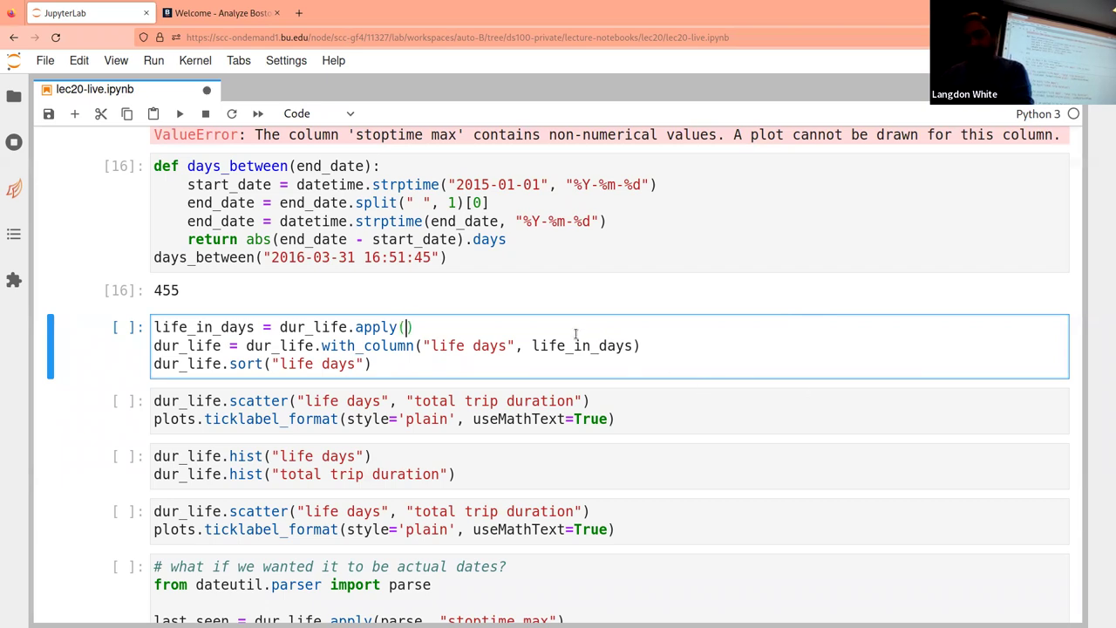
pyautogui.write('days_between')
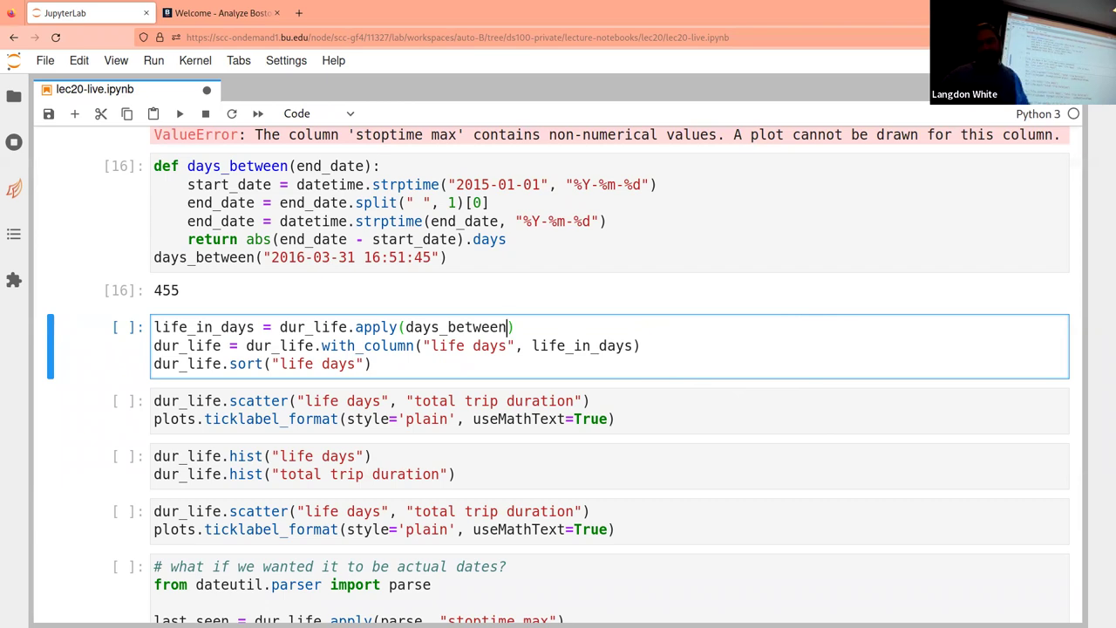
pyautogui.write(', ')
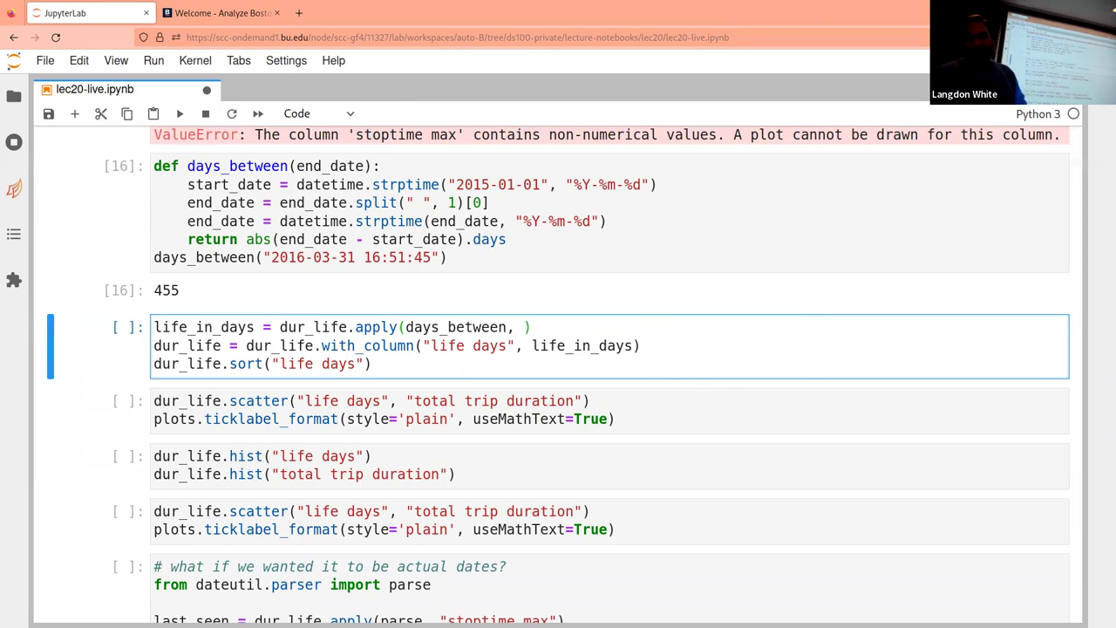
pyautogui.write('"stop')
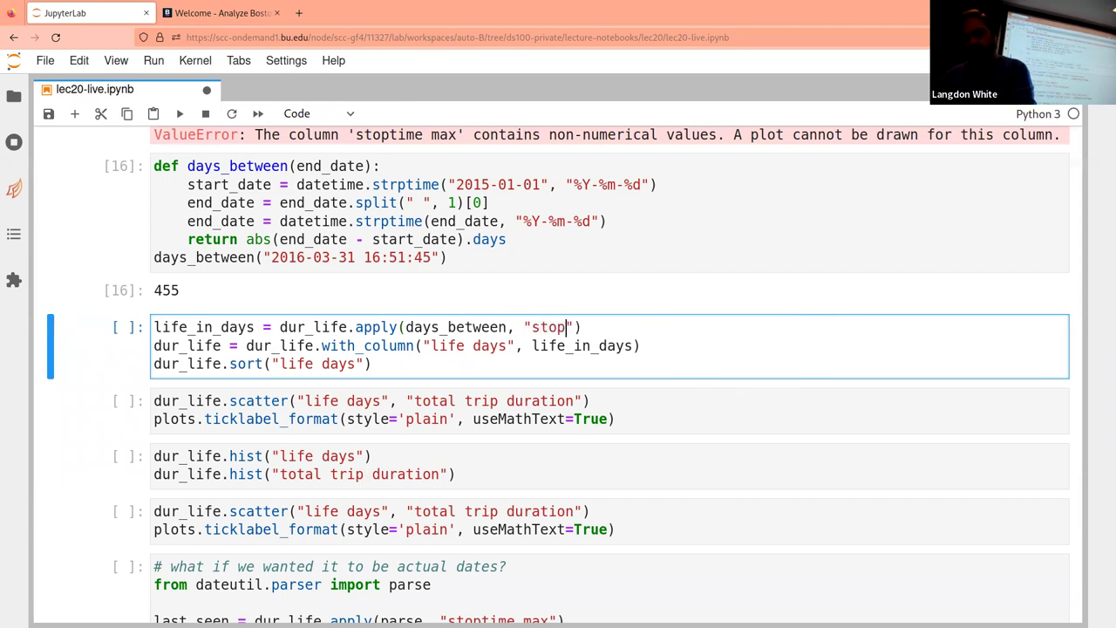
pyautogui.write('time_max')
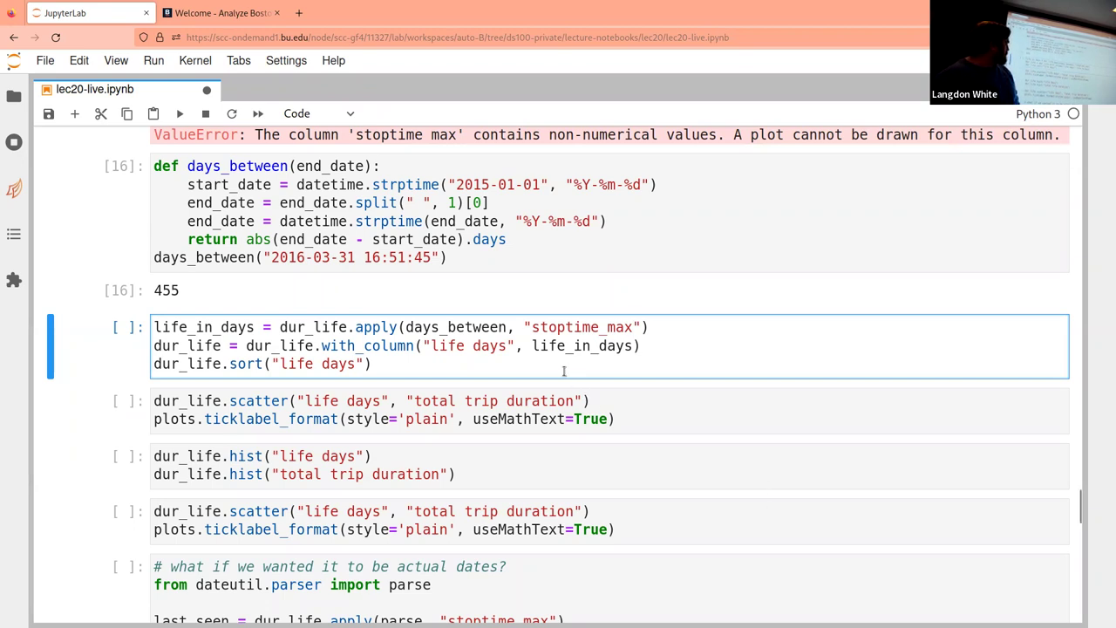
pyautogui.press('Return')
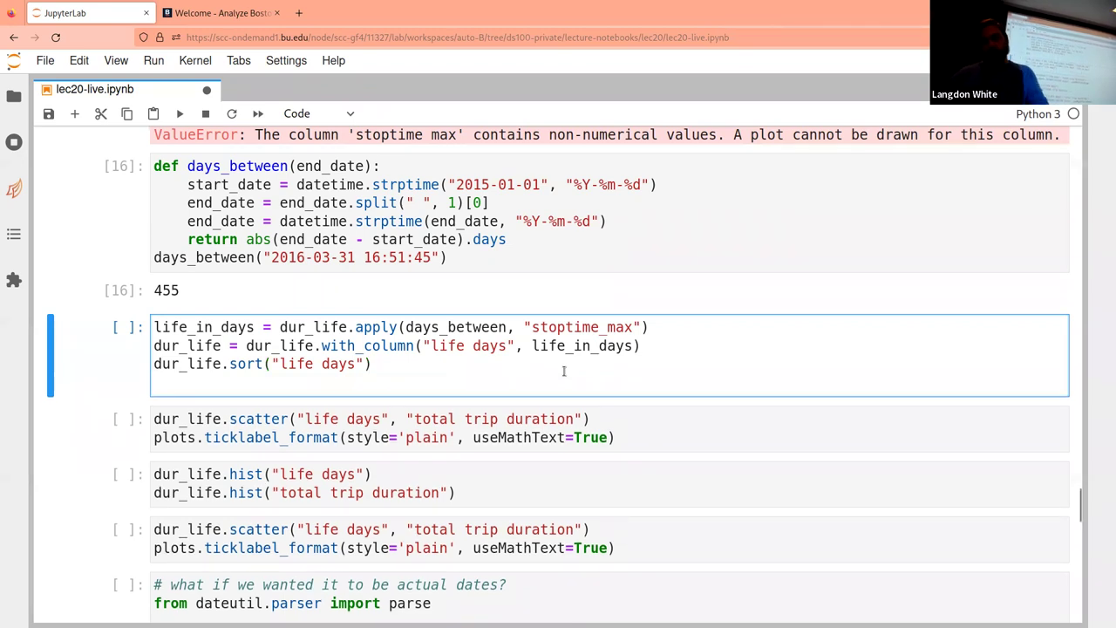
pyautogui.write('dur_lif')
pyautogui.hotkey('shift', 'Home')
pyautogui.press('BackSpace')
pyautogui.press('BackSpace')
# - Run the life_in_days cell and examine the resulting output for how the column label should be written
pyautogui.hotkey('shift', 'Return')
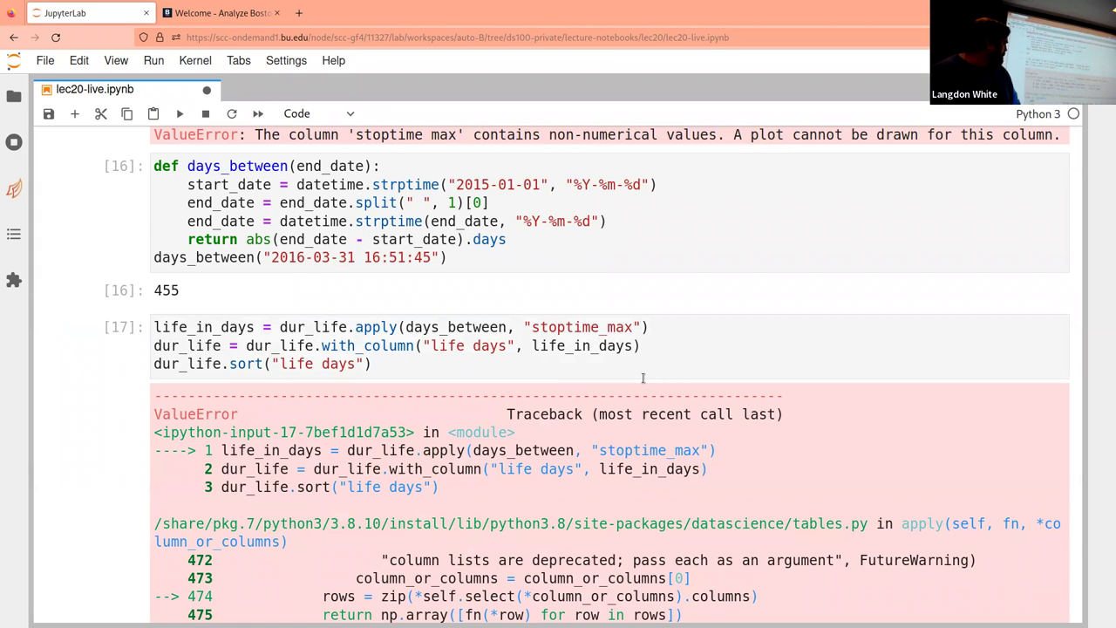
pyautogui.scroll(-10, 643, 378)
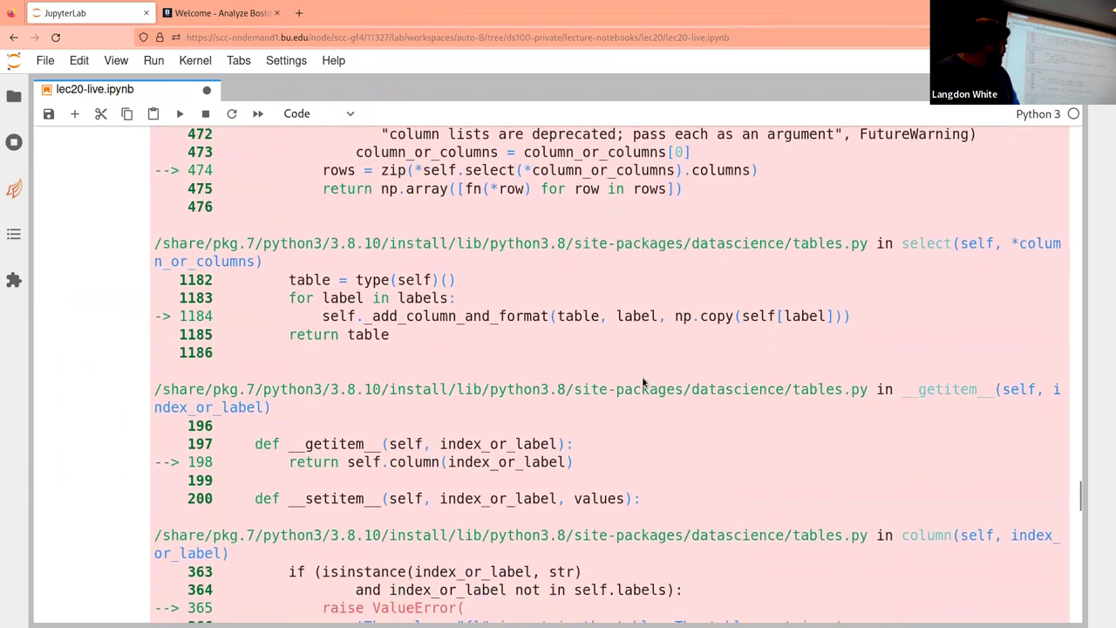
pyautogui.scroll(-8, 643, 382)
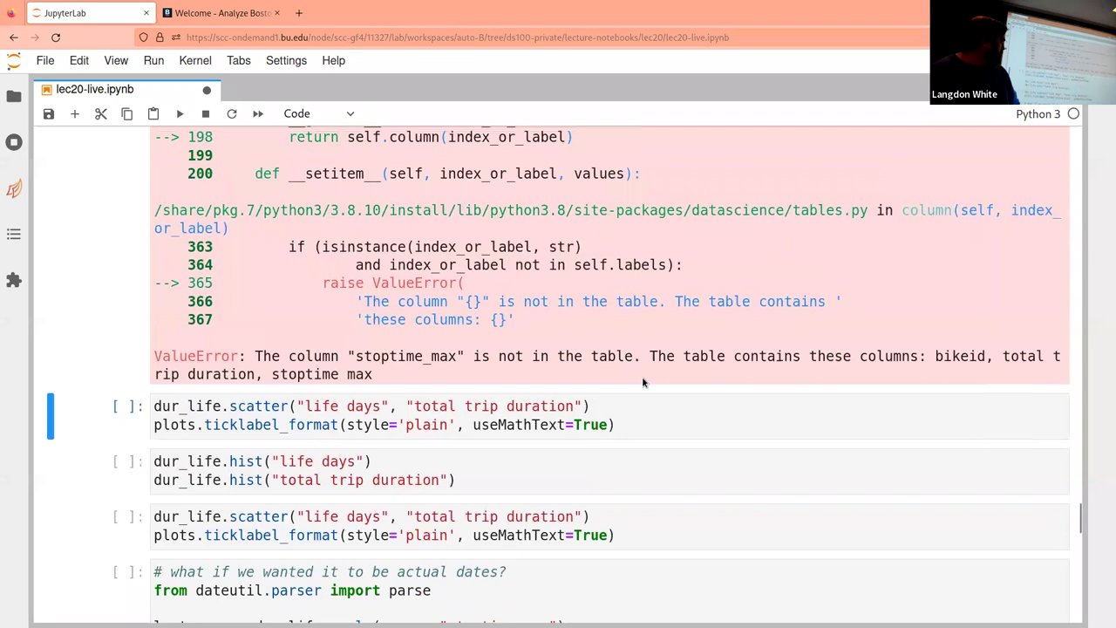
pyautogui.scroll(1, 643, 382)
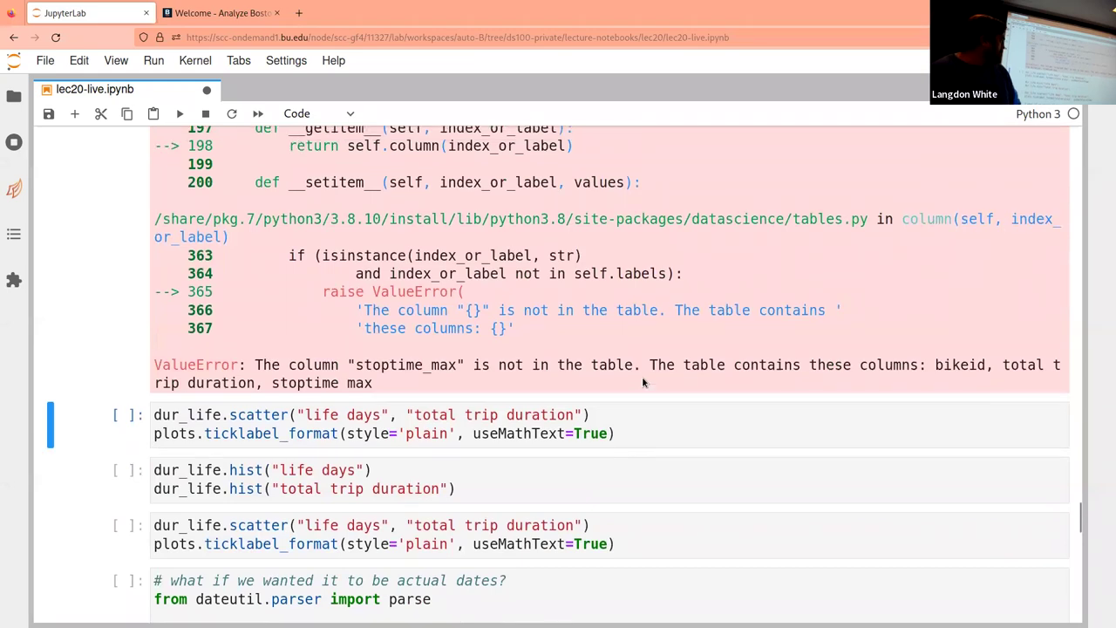
pyautogui.scroll(1, 643, 382)
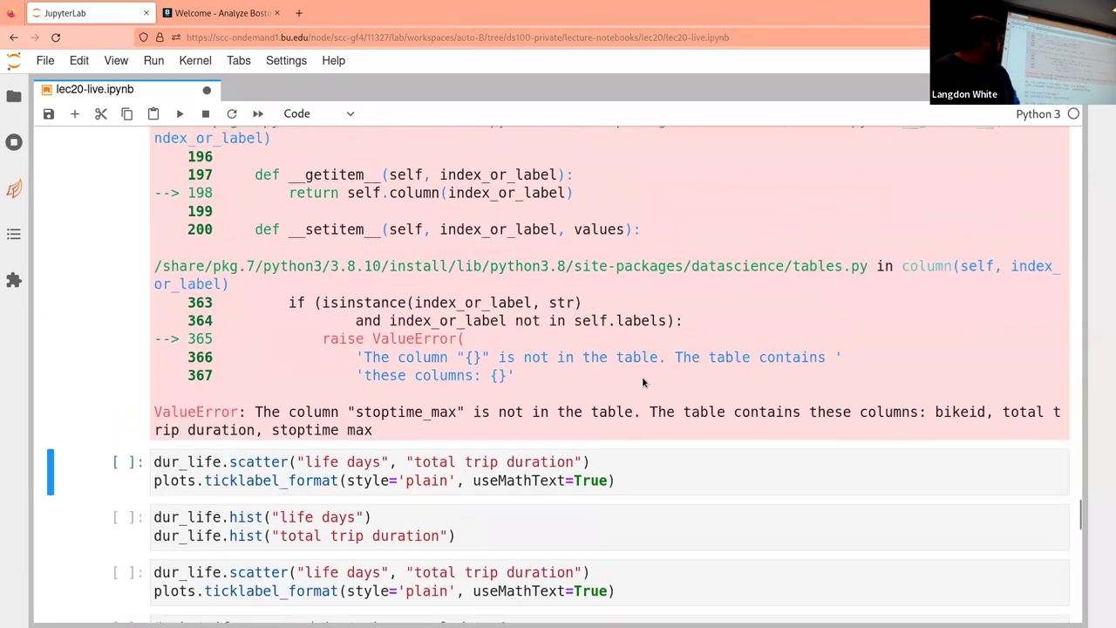
pyautogui.scroll(20, 642, 376)
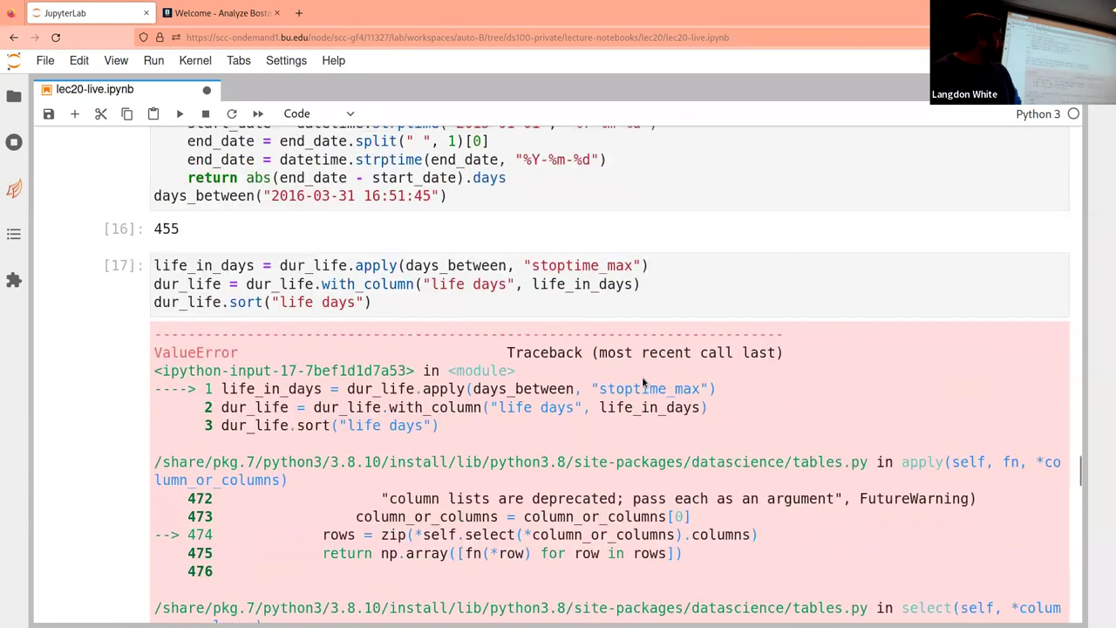
# - Correct the column label in the apply call to "stoptime max" and rerun the life_in_days cell
pyautogui.click(609, 328)
pyautogui.press('BackSpace')
pyautogui.hotkey('shift', 'Return')
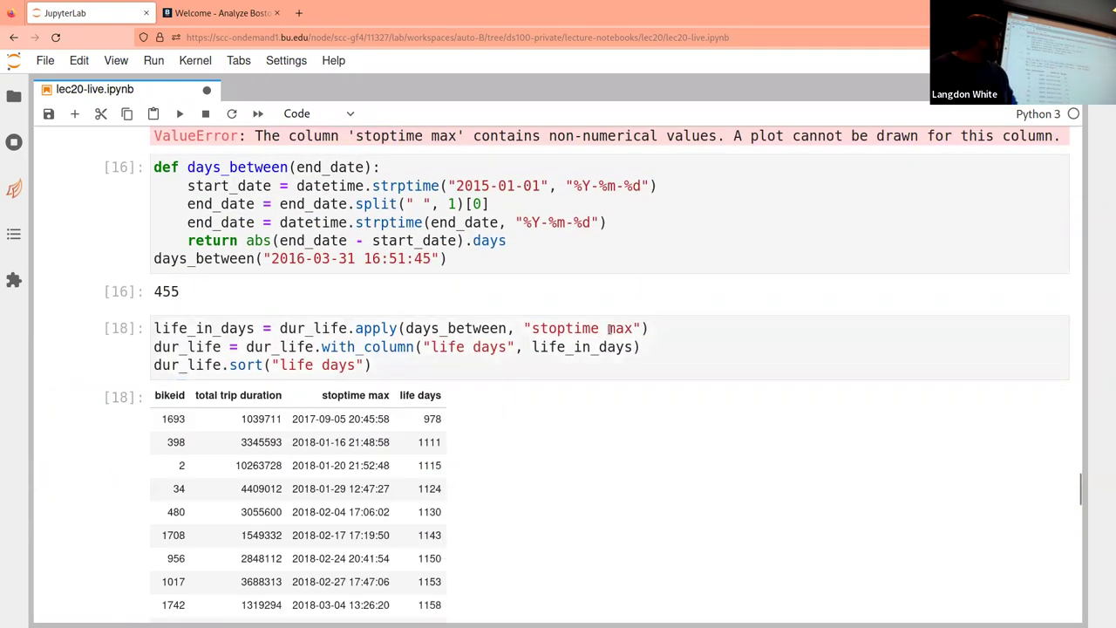
# - Run the first scatter cell below the sorted table to plot total trip duration against life days
pyautogui.scroll(-3, 611, 334)
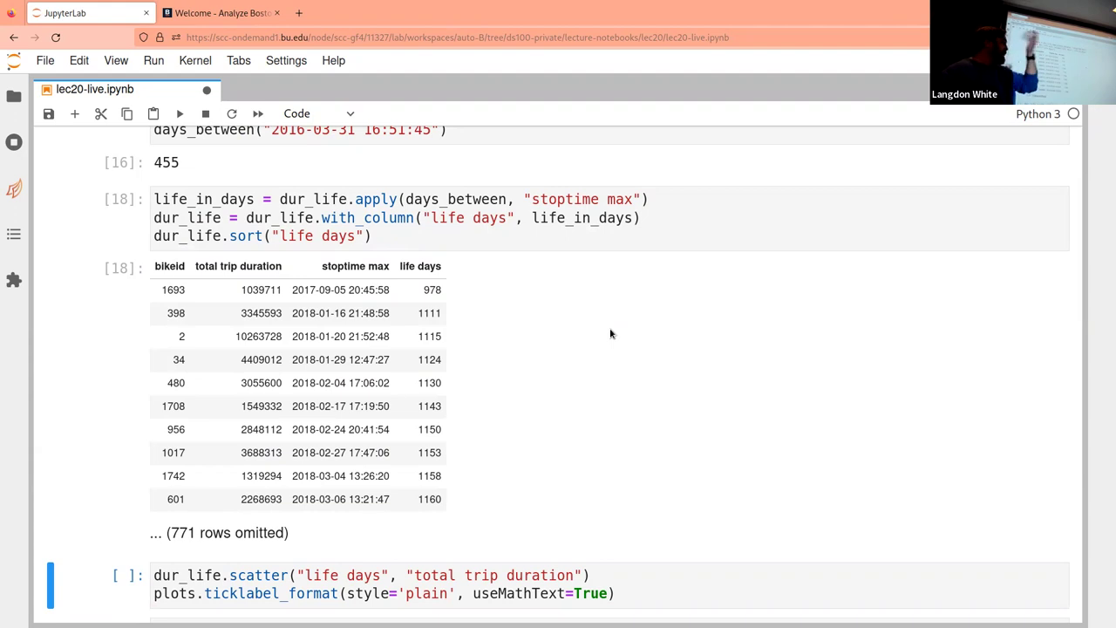
pyautogui.scroll(-5, 611, 334)
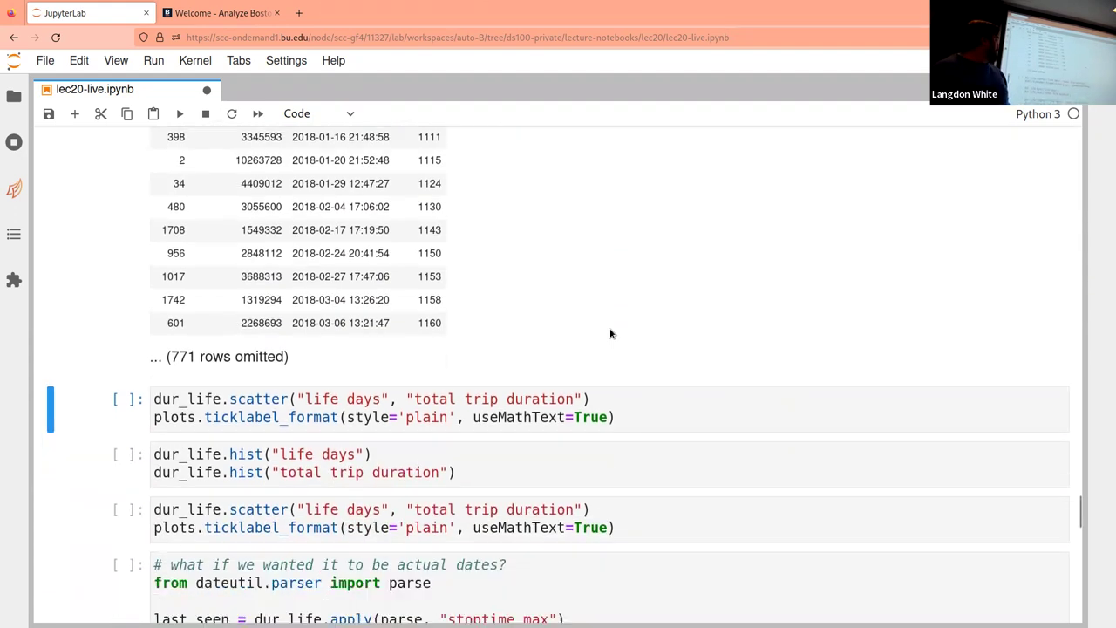
pyautogui.click(611, 332)
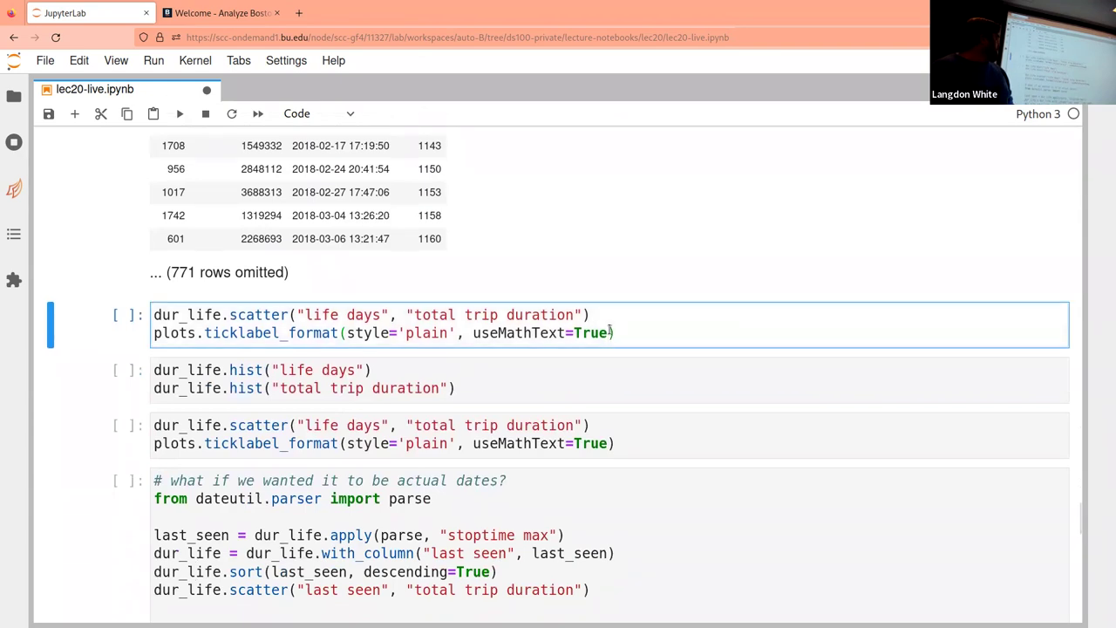
pyautogui.hotkey('shift', 'Return')
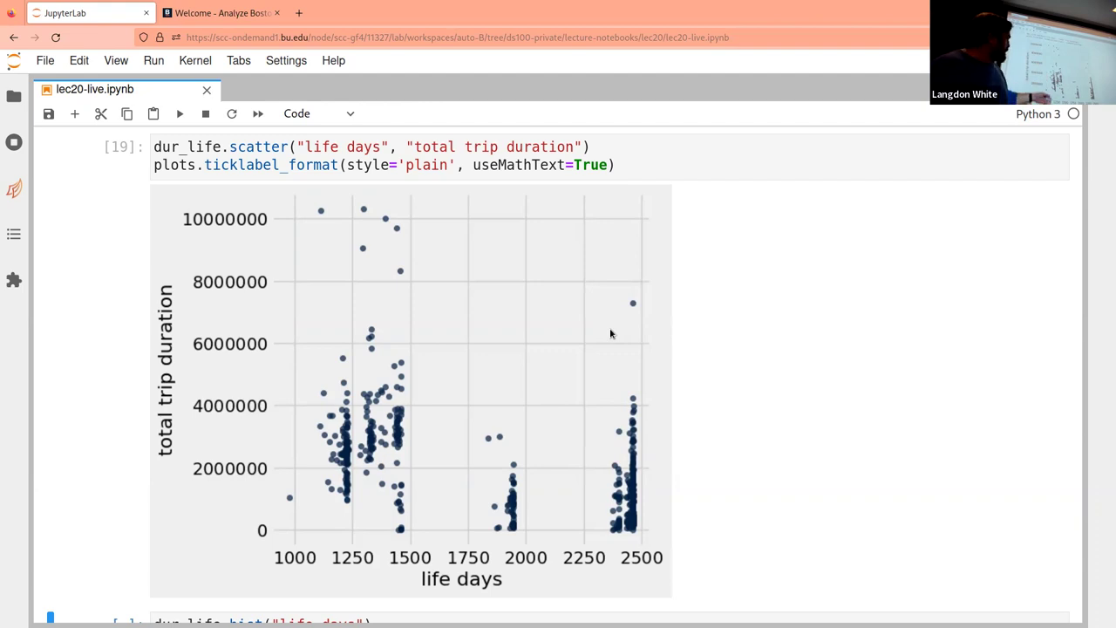
# - Run the cell that draws the life days and total trip duration histograms and view both charts
pyautogui.hscroll(-3, 611, 334)
pyautogui.scroll(-5, 610, 334)
pyautogui.click(610, 329)
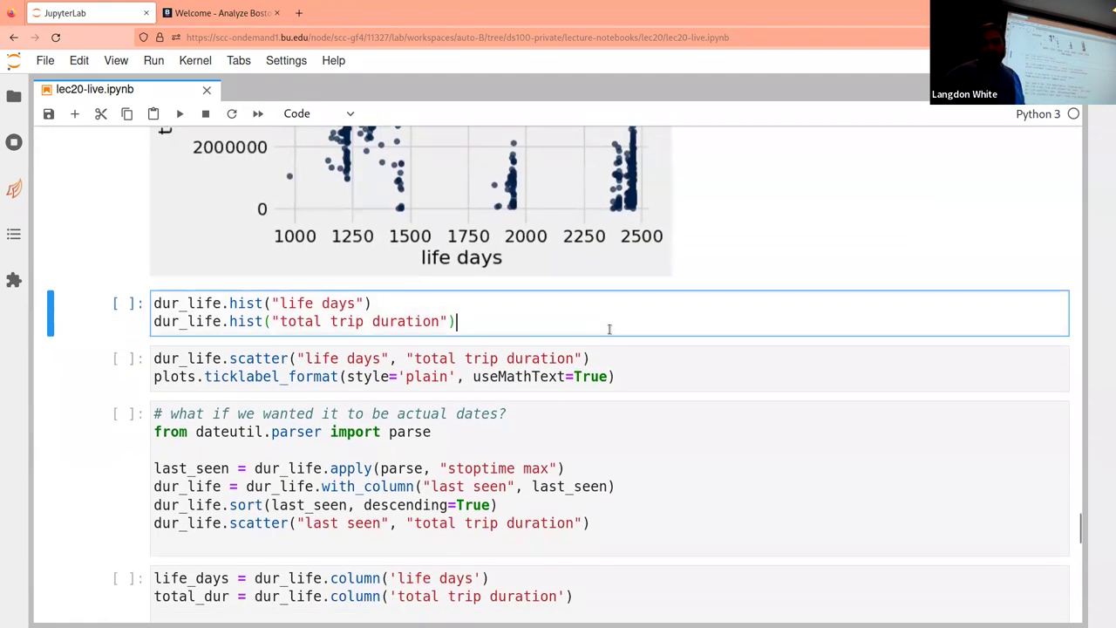
pyautogui.hotkey('shift', 'Return')
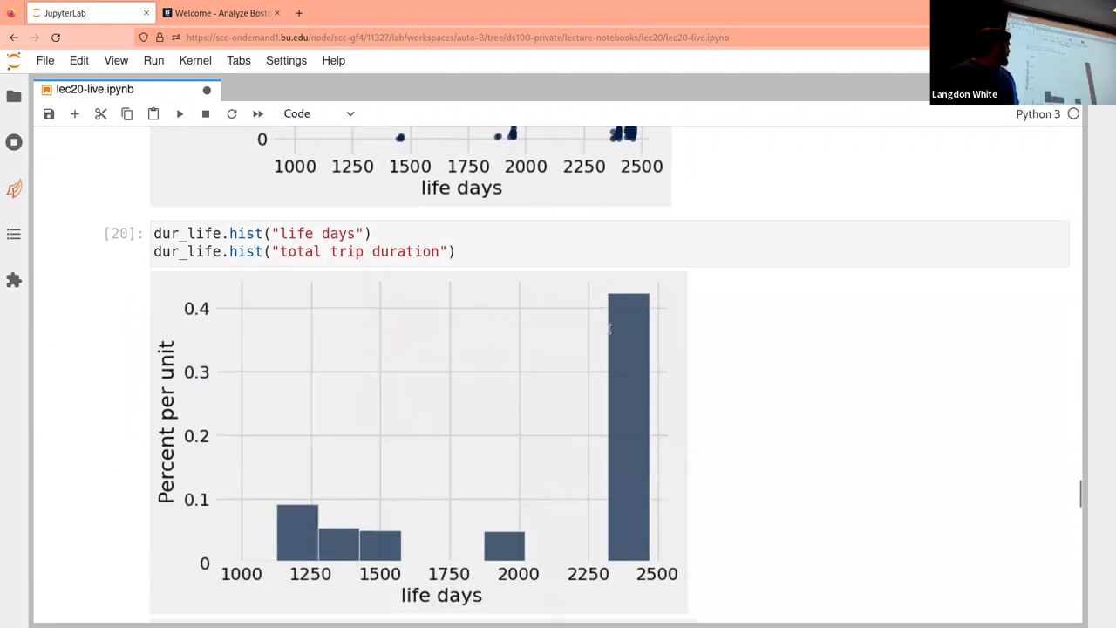
pyautogui.scroll(-2, 609, 328)
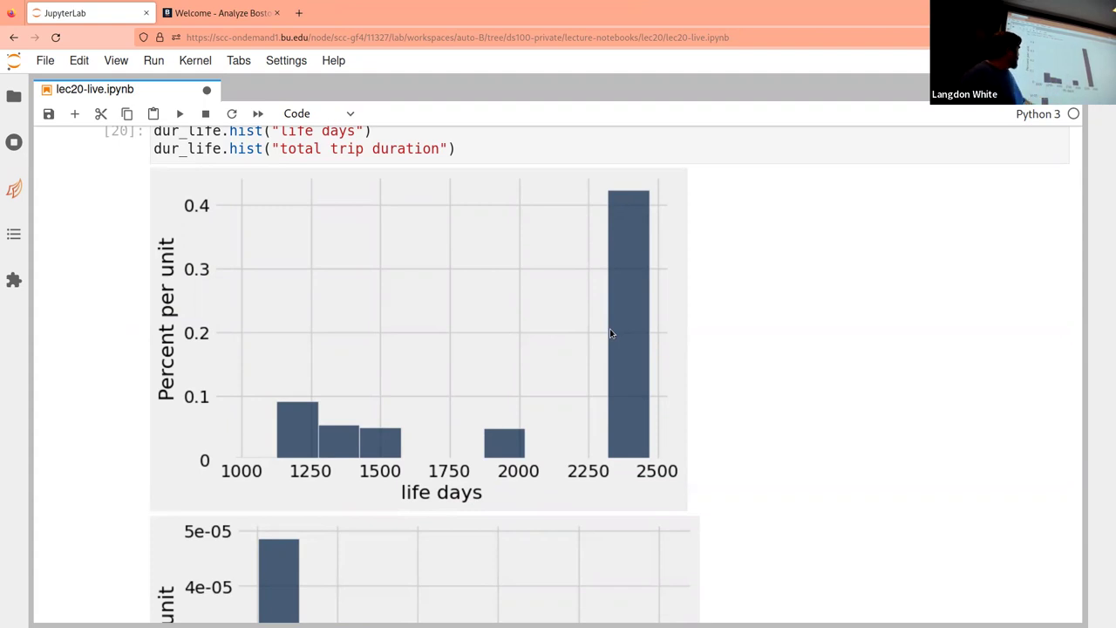
pyautogui.scroll(-5, 611, 333)
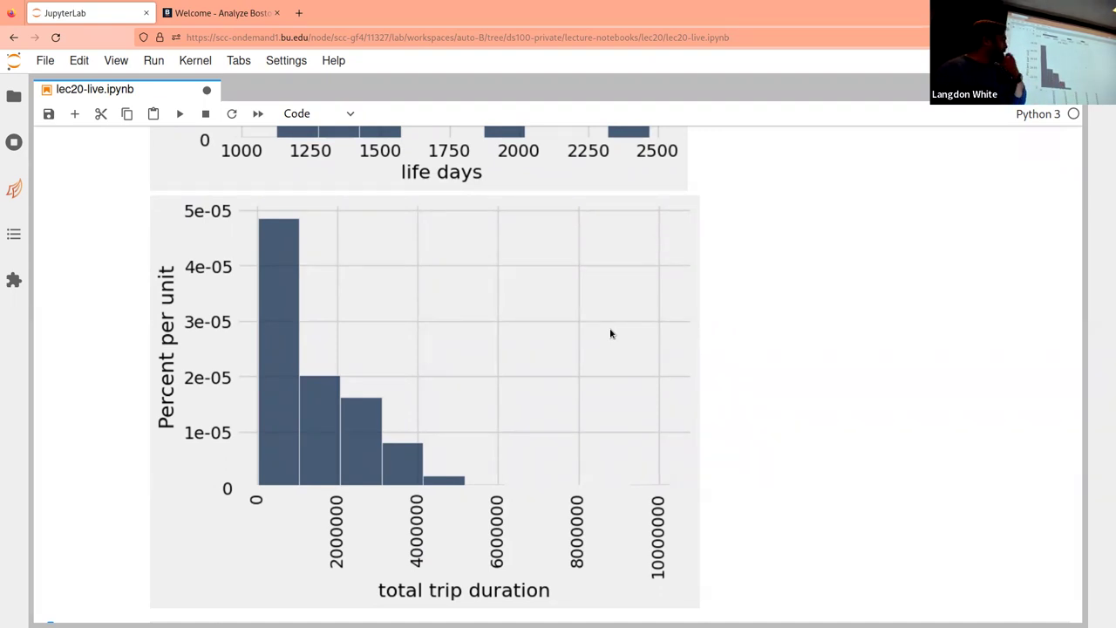
# - Run the repeated life days versus total trip duration scatter cell below the histograms
pyautogui.click(610, 334)
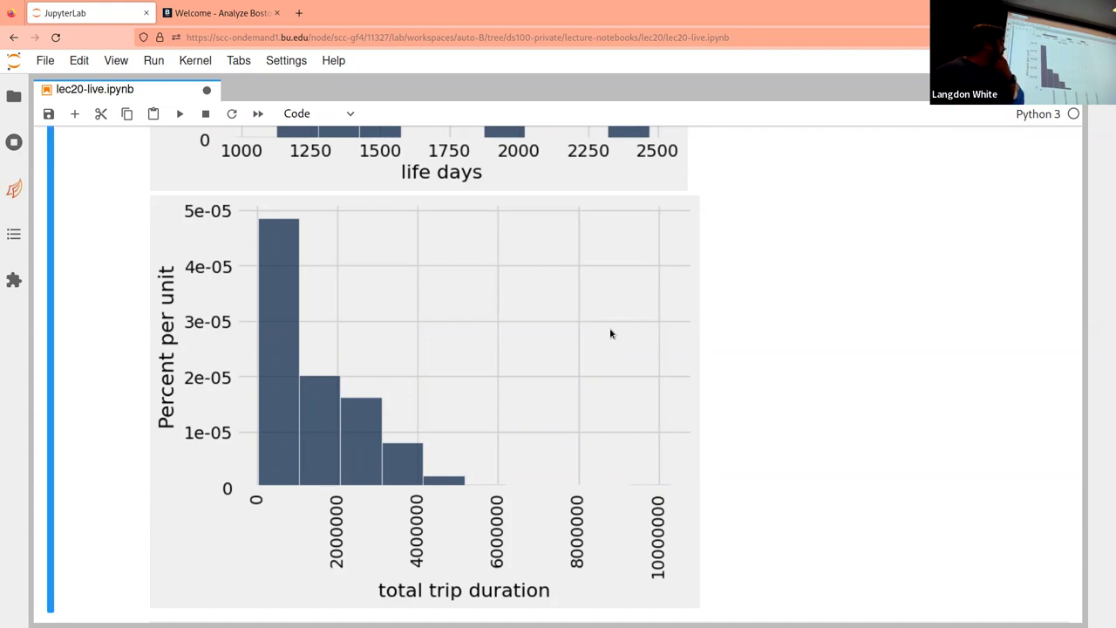
pyautogui.scroll(-3, 611, 334)
pyautogui.scroll(-3, 611, 334)
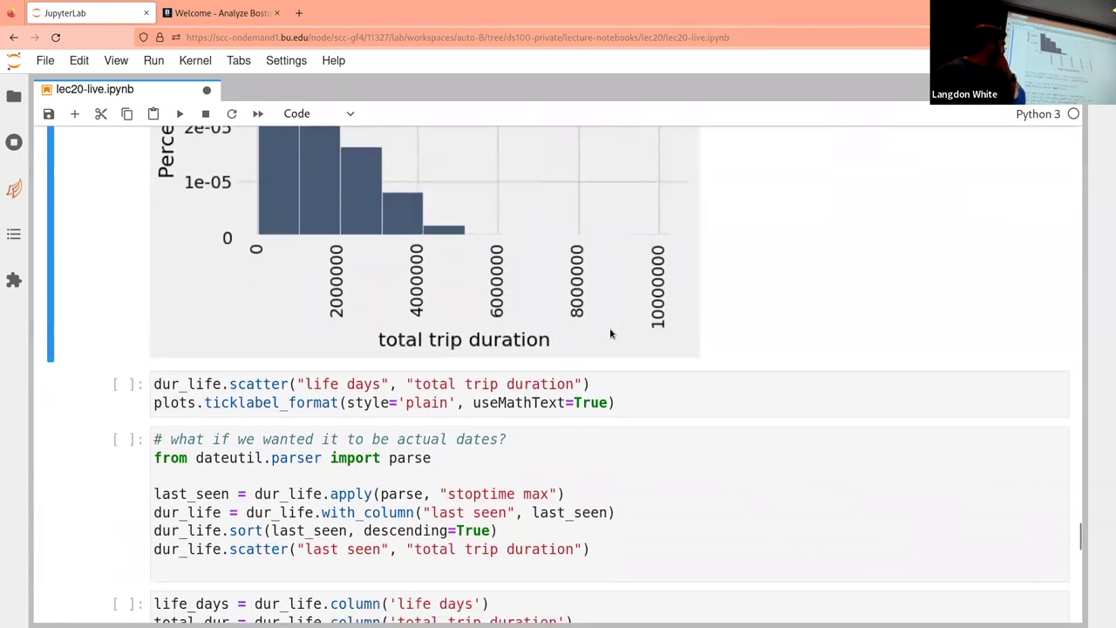
pyautogui.click(610, 330)
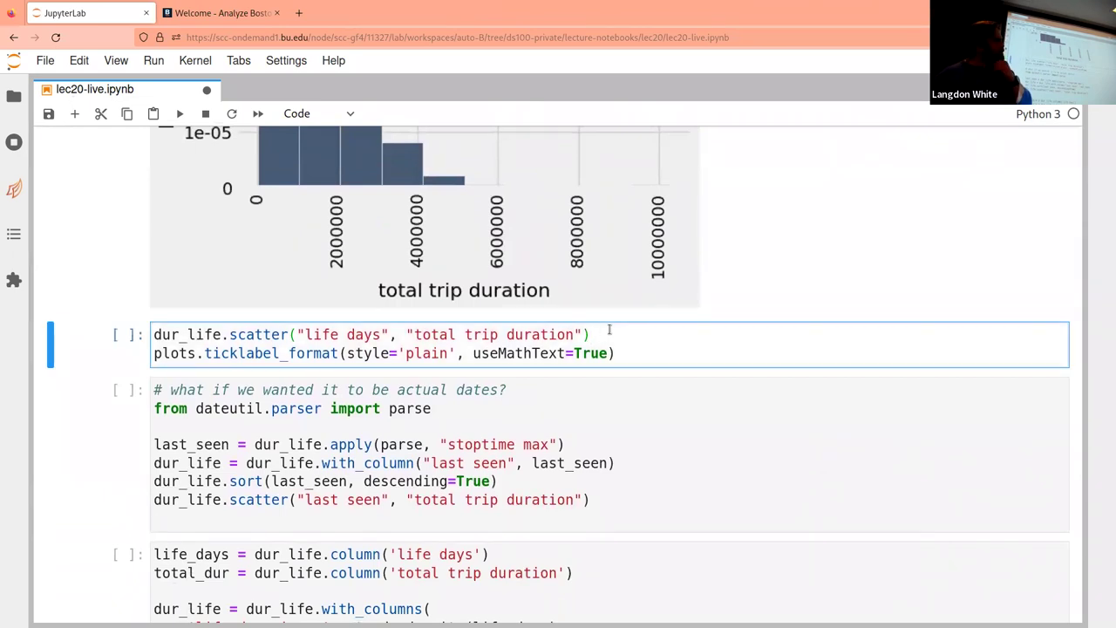
pyautogui.hotkey('shift', 'Return')
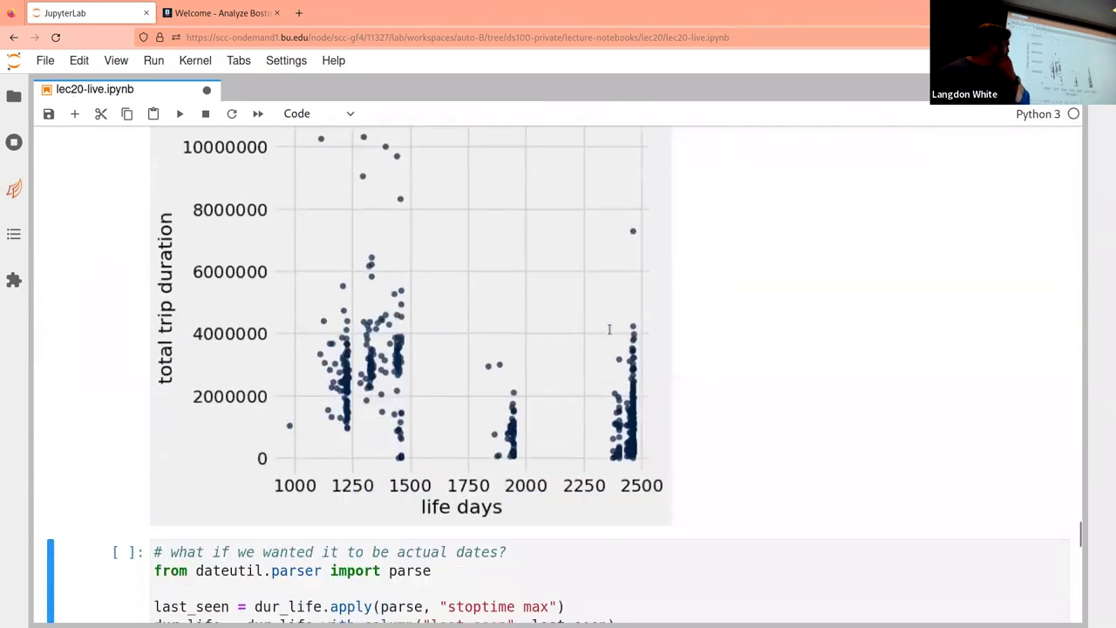
# - Compare the repeated scatter plot with the earlier scatter plot and the histograms above it
pyautogui.scroll(5, 610, 332)
pyautogui.scroll(1, 610, 333)
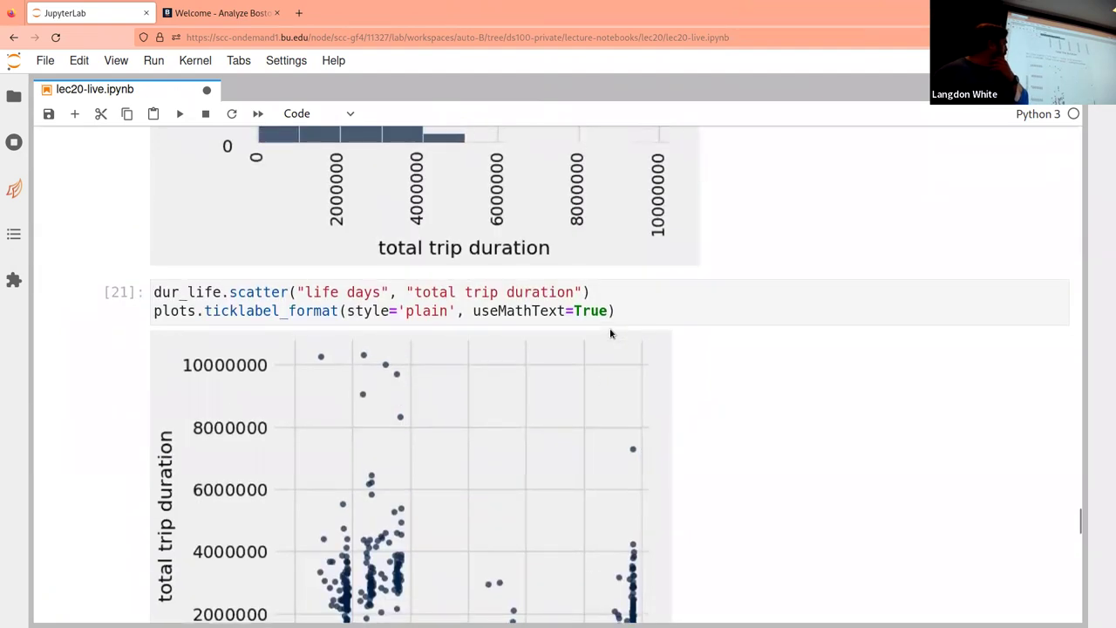
pyautogui.scroll(15, 611, 333)
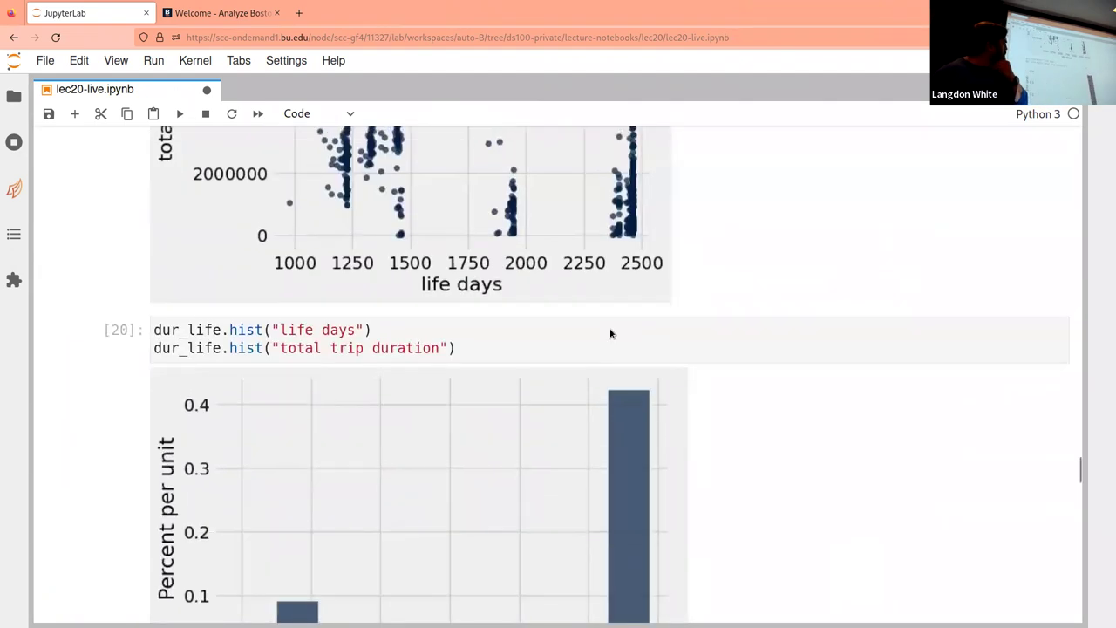
pyautogui.scroll(6, 610, 333)
pyautogui.scroll(-10, 611, 334)
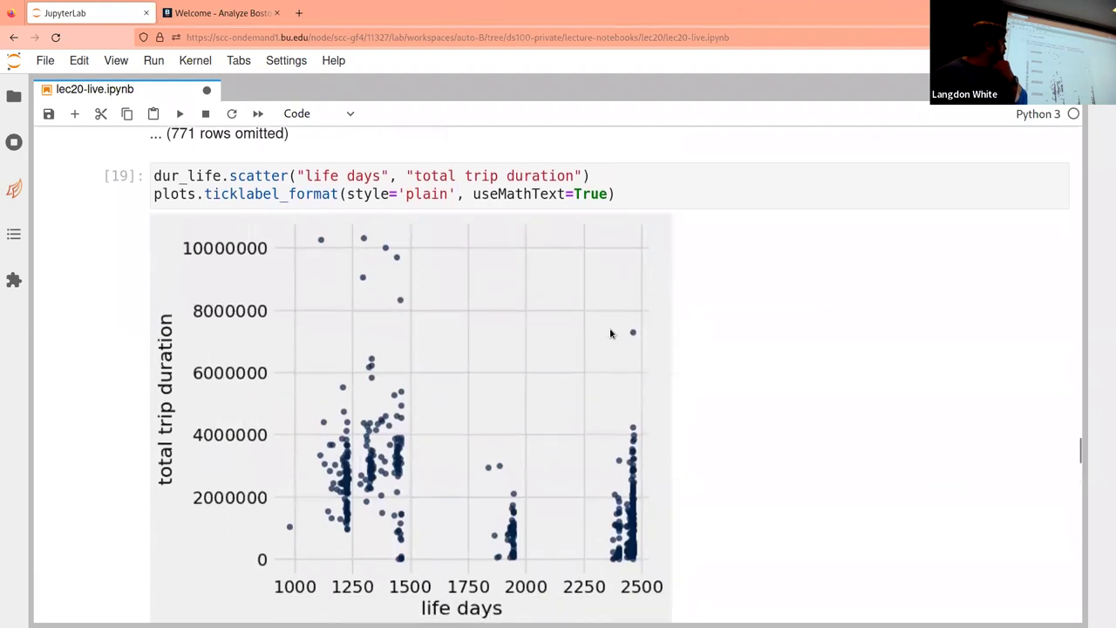
pyautogui.scroll(-15, 610, 333)
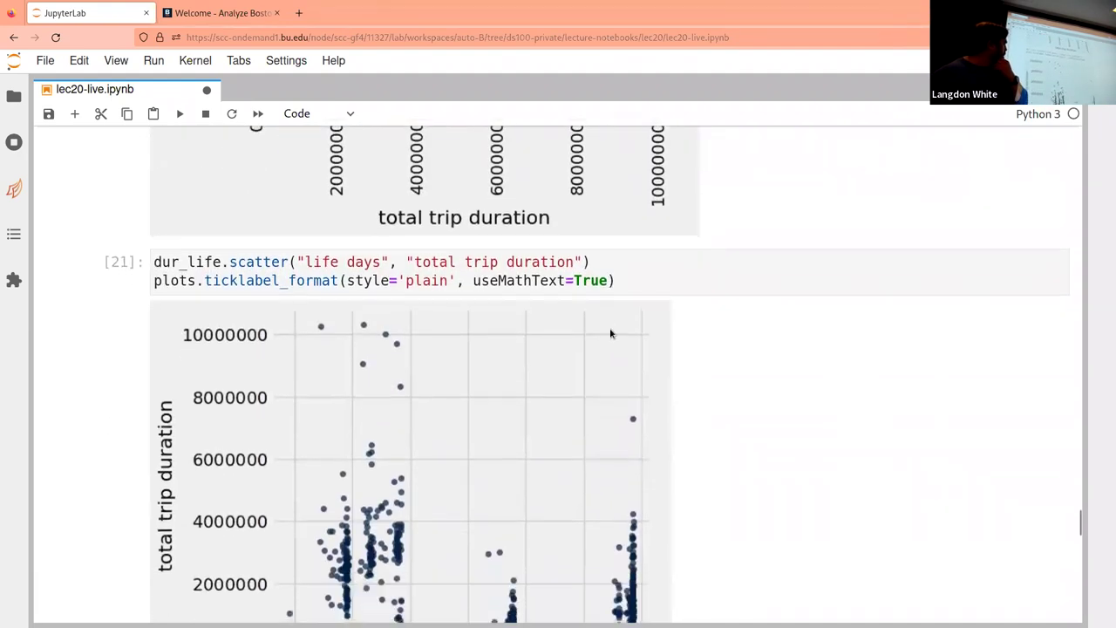
pyautogui.scroll(-3, 611, 333)
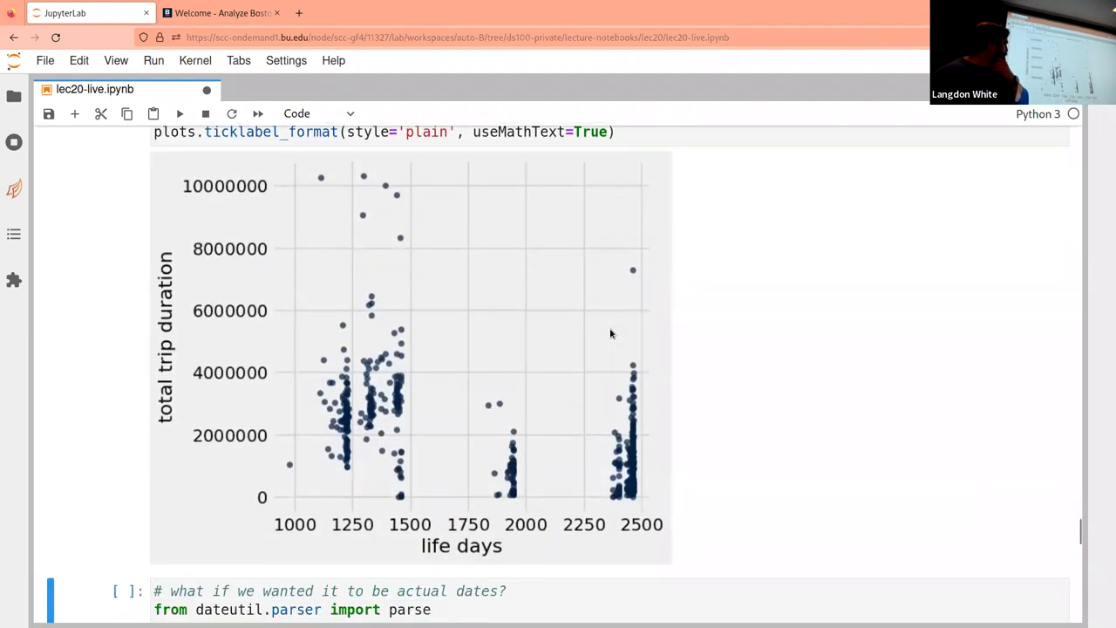
pyautogui.scroll(-2, 610, 333)
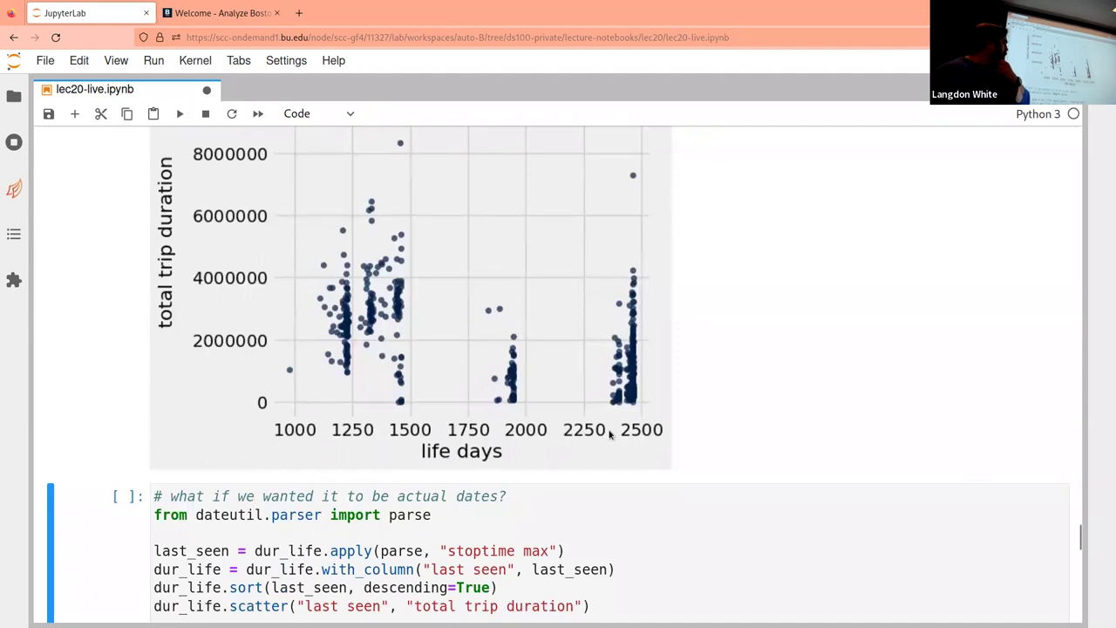
# - Run the actual-dates cell that parses "stoptime max" into a "last seen" column and plots total trip duration against it
pyautogui.scroll(-4, 610, 430)
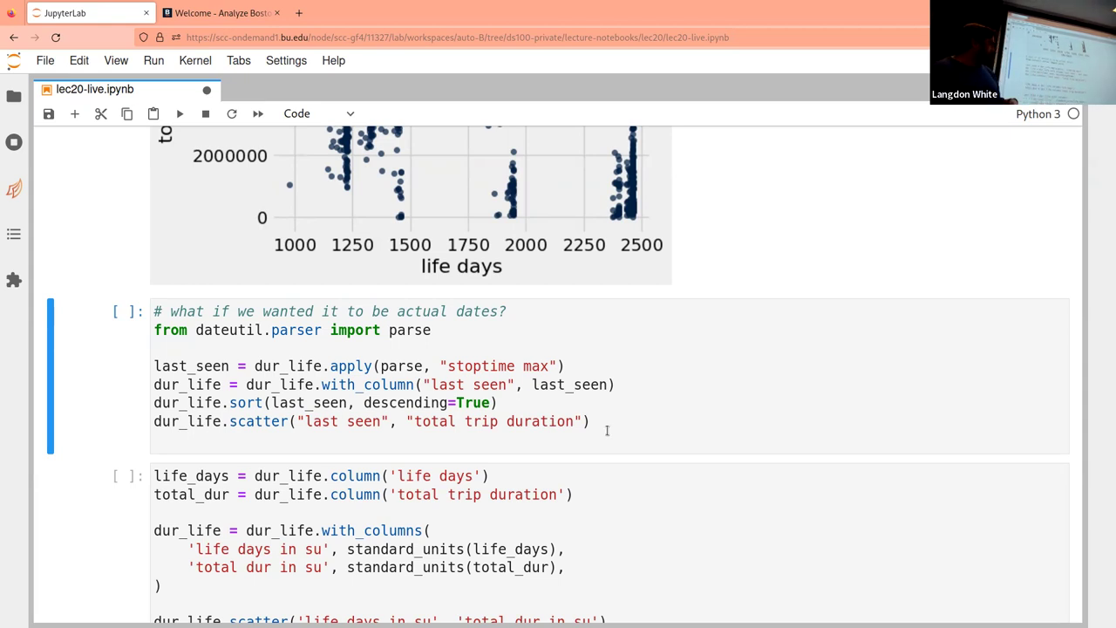
pyautogui.doubleClick(396, 365)
pyautogui.doubleClick(410, 330)
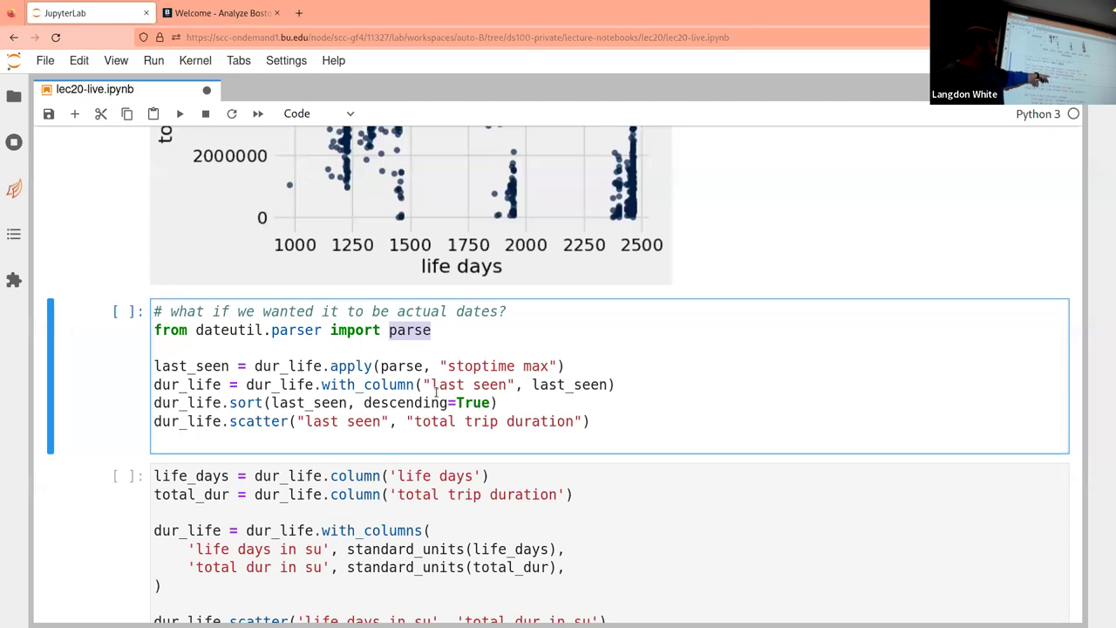
pyautogui.scroll(-1, 437, 392)
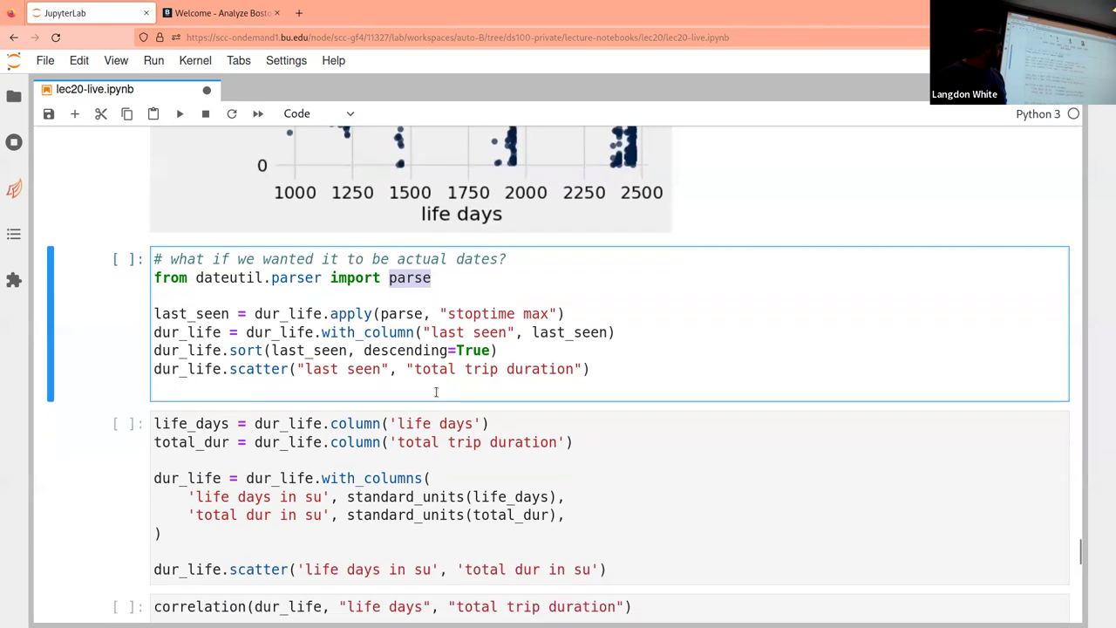
pyautogui.click(439, 365)
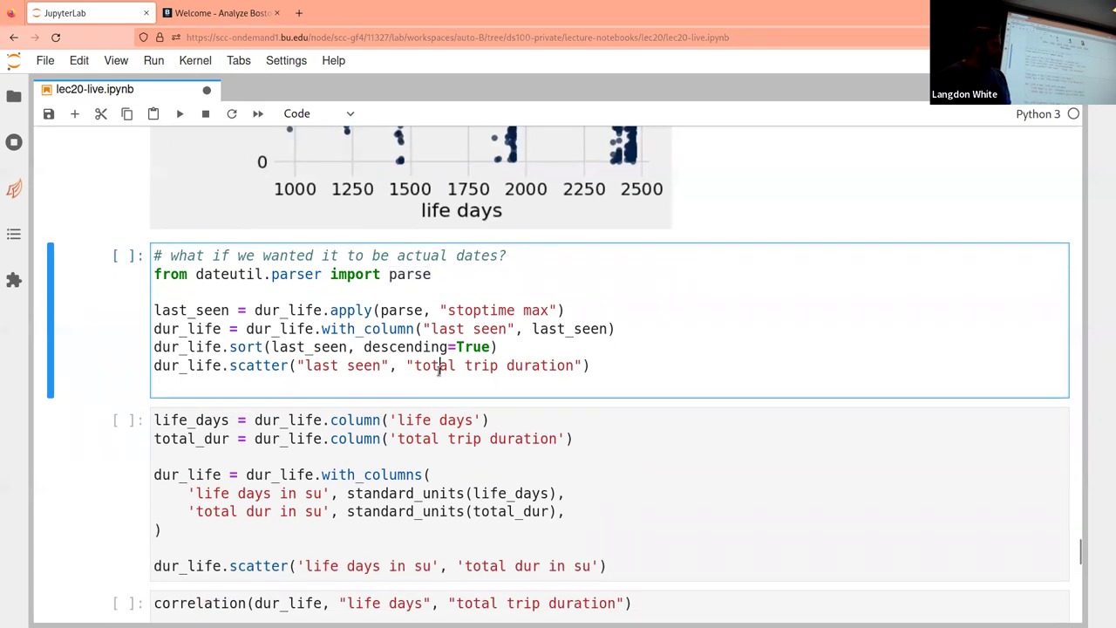
pyautogui.hotkey('shift', 'Return')
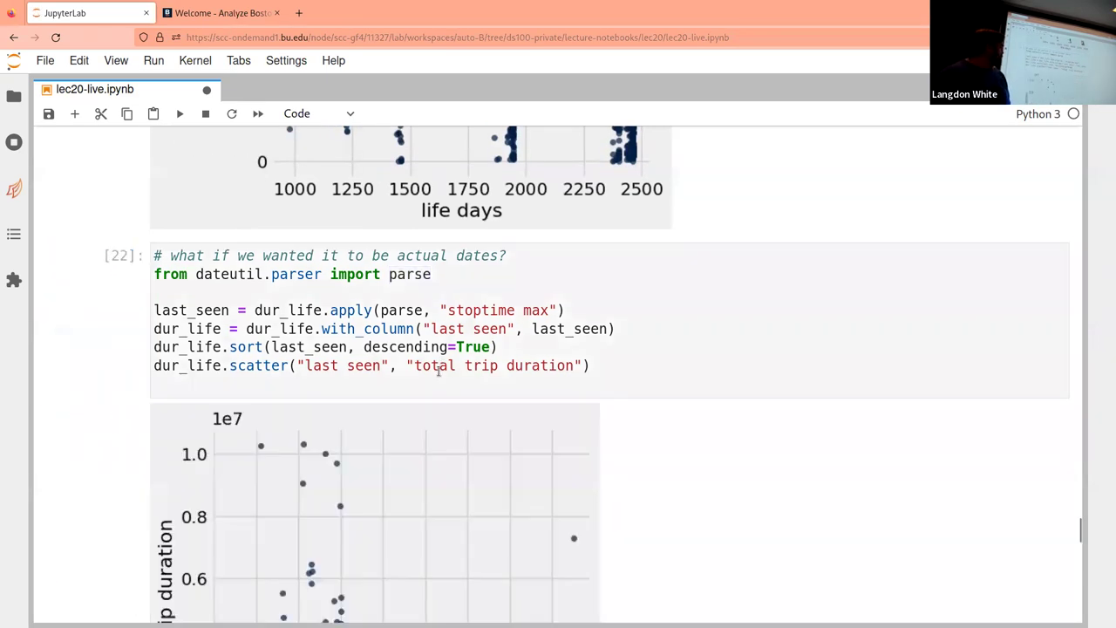
pyautogui.scroll(-3, 439, 372)
pyautogui.scroll(-1, 439, 371)
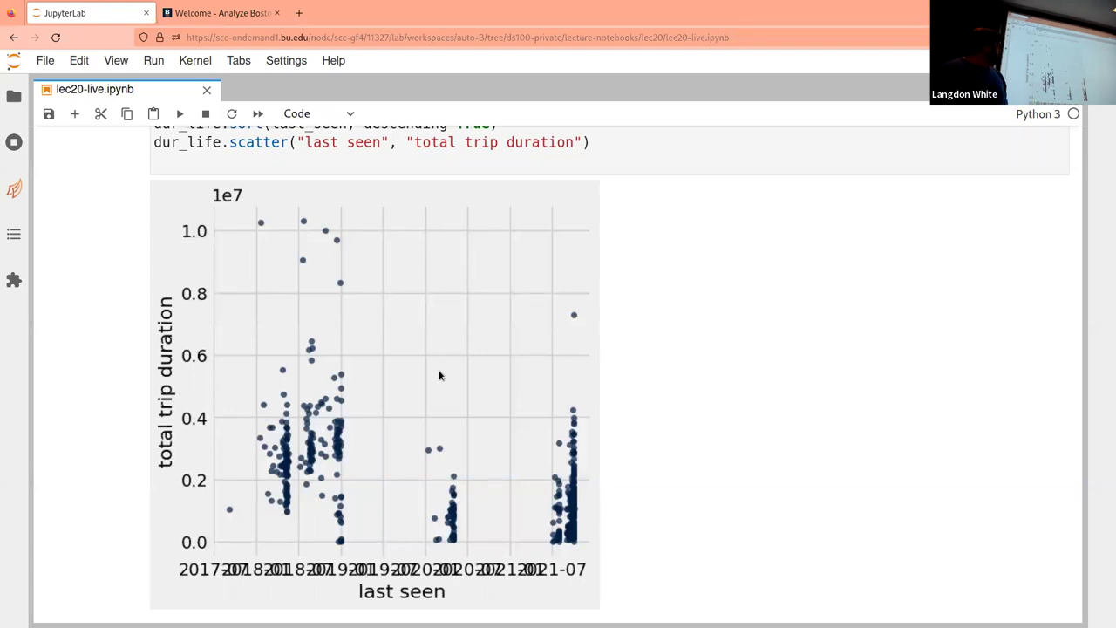
# - Run the cell that adds life days and total duration in standard units to dur_life and scatters them
pyautogui.scroll(-5, 439, 375)
pyautogui.scroll(-2, 440, 375)
pyautogui.click(441, 369)
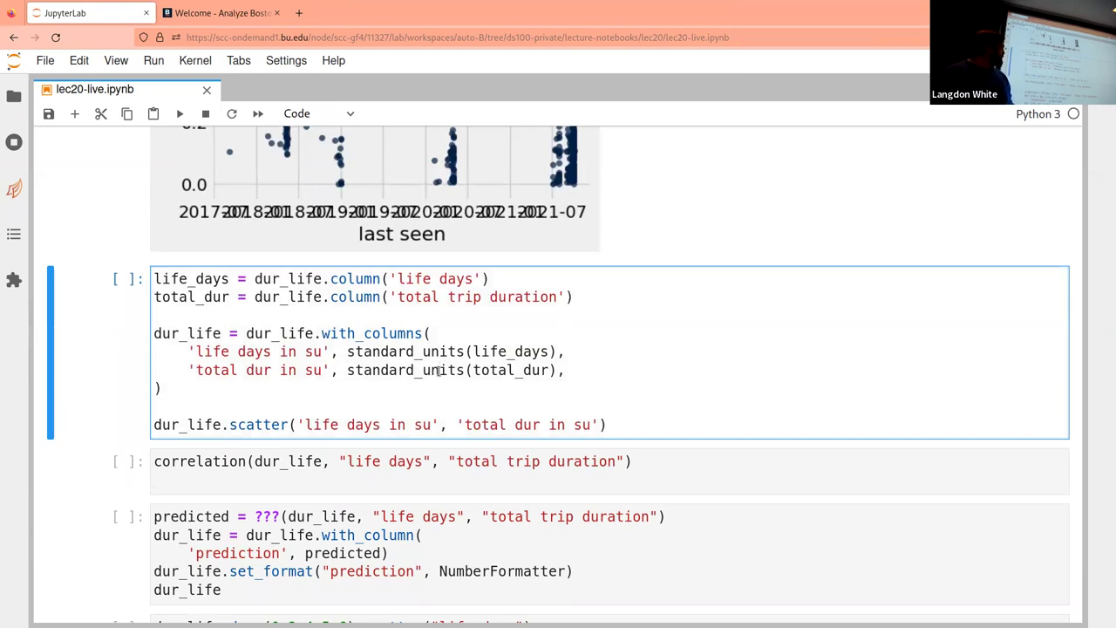
pyautogui.hotkey('shift', 'Return')
pyautogui.scroll(-5, 439, 370)
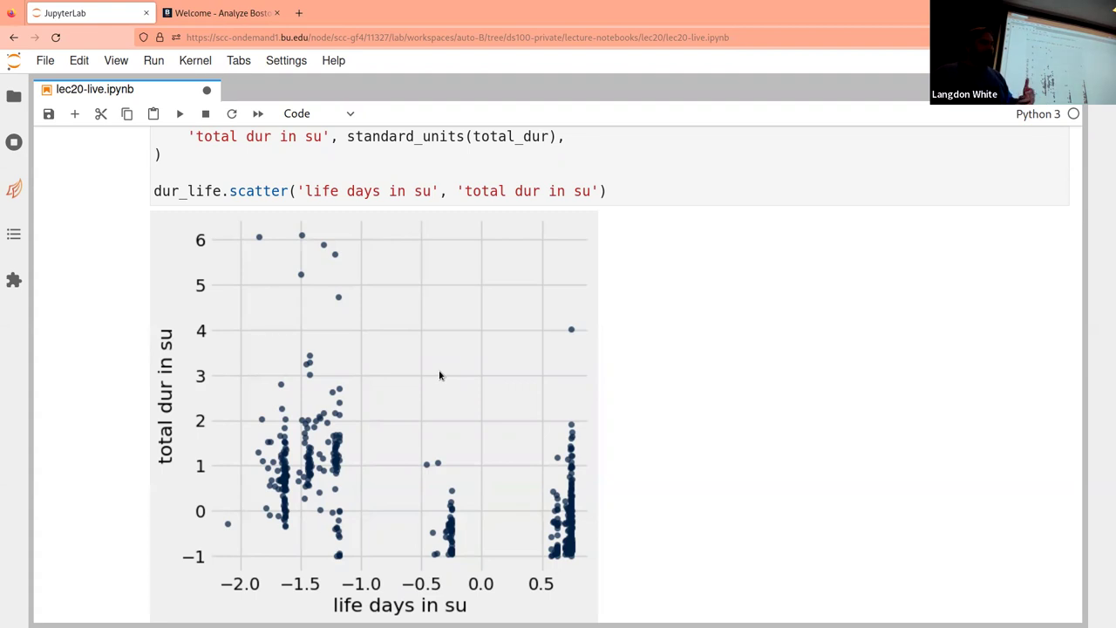
# - Compare the standard-units scatter plot with the life days and last seen scatter plots above it
pyautogui.scroll(-5, 441, 375)
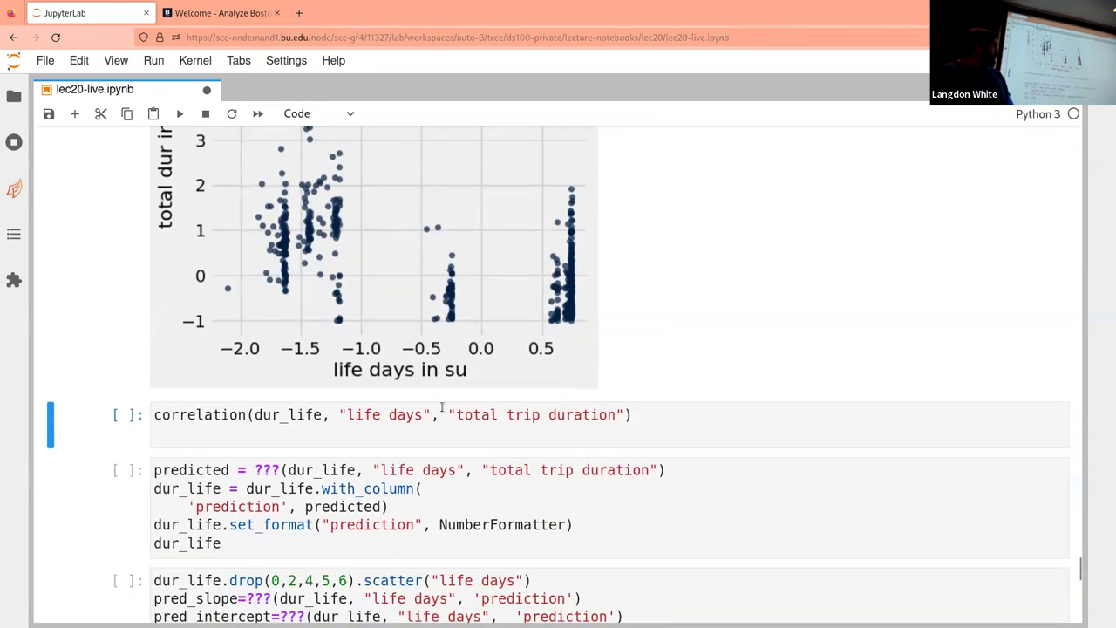
pyautogui.scroll(2, 480, 349)
pyautogui.scroll(2, 480, 350)
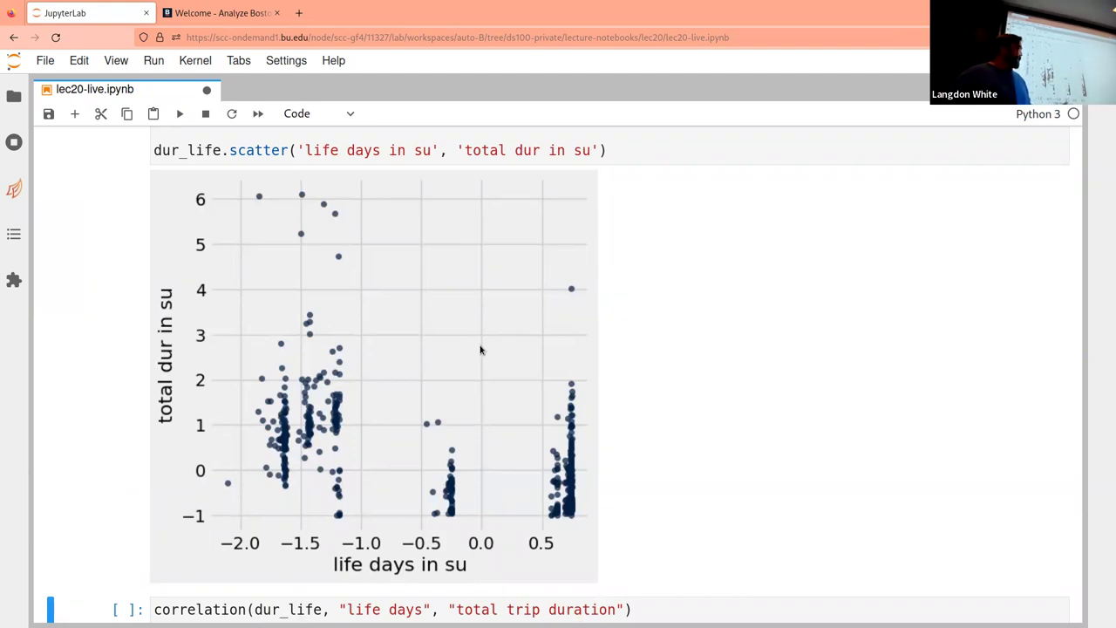
pyautogui.scroll(10, 480, 350)
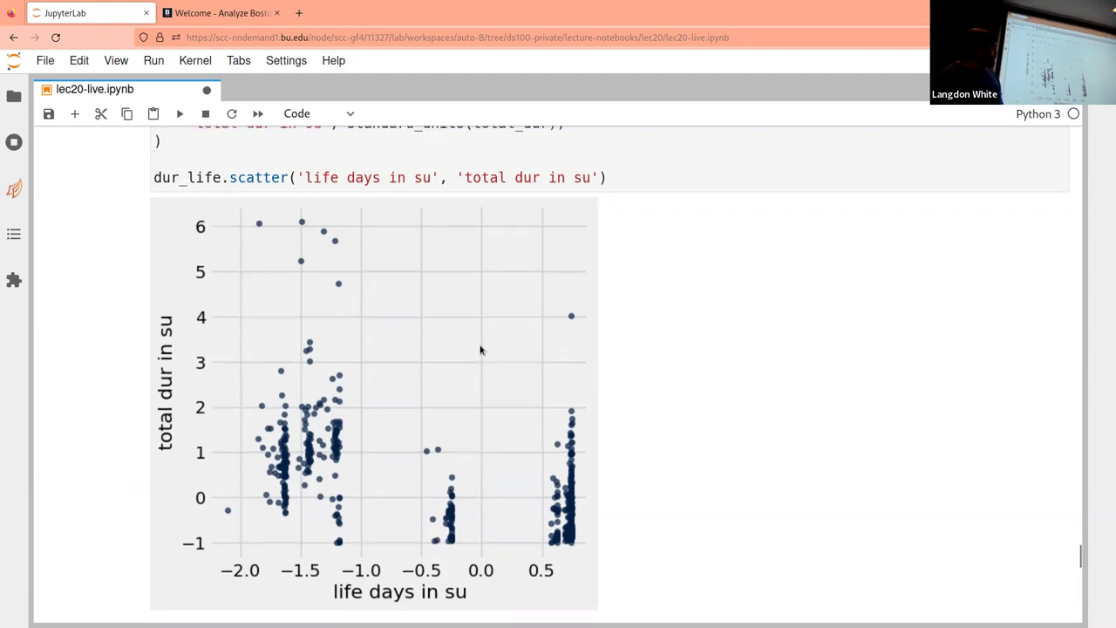
pyautogui.scroll(10, 479, 350)
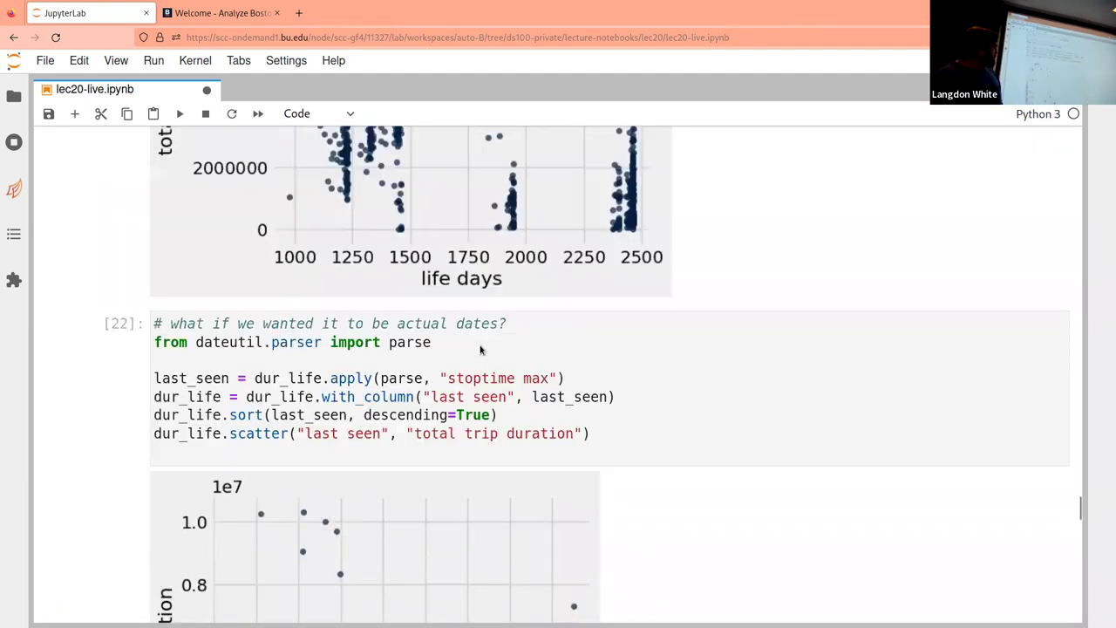
pyautogui.scroll(1, 480, 350)
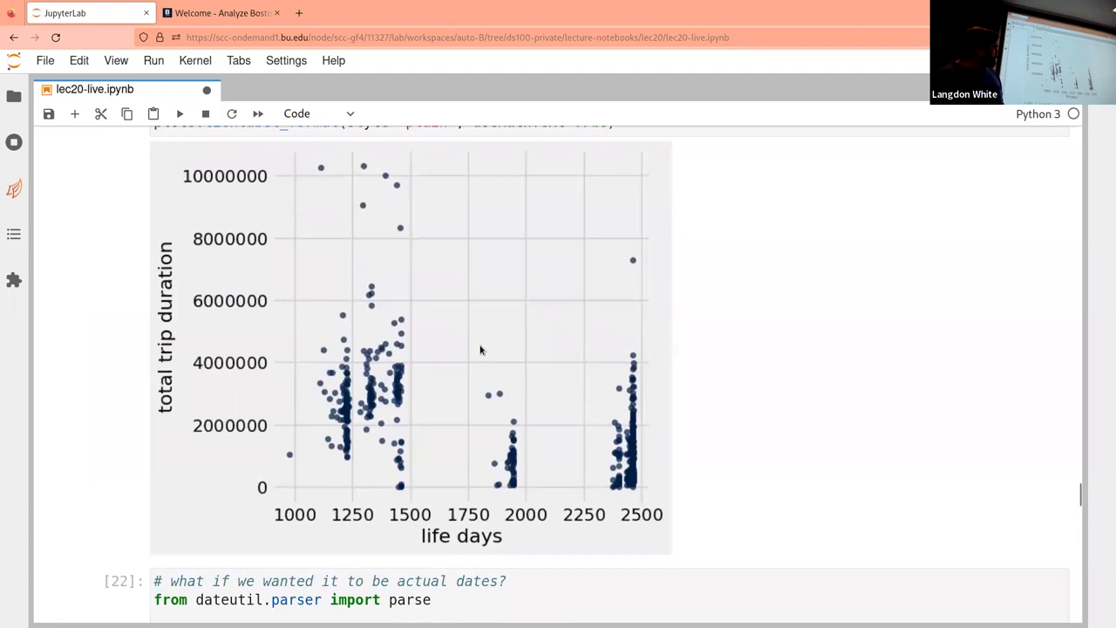
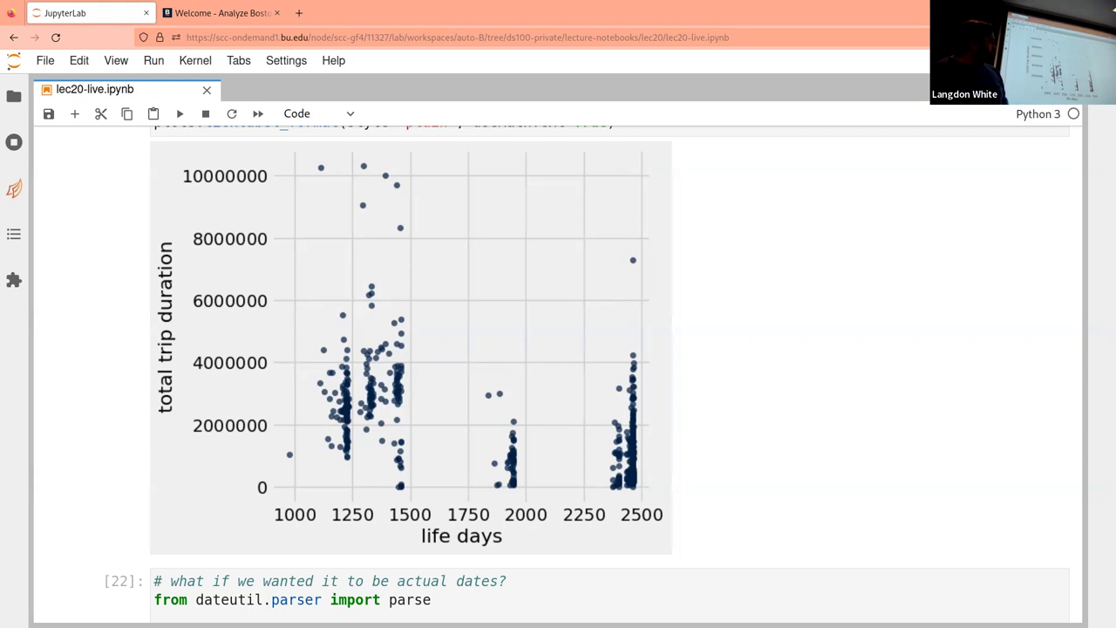
pyautogui.scroll(-8, 793, 480)
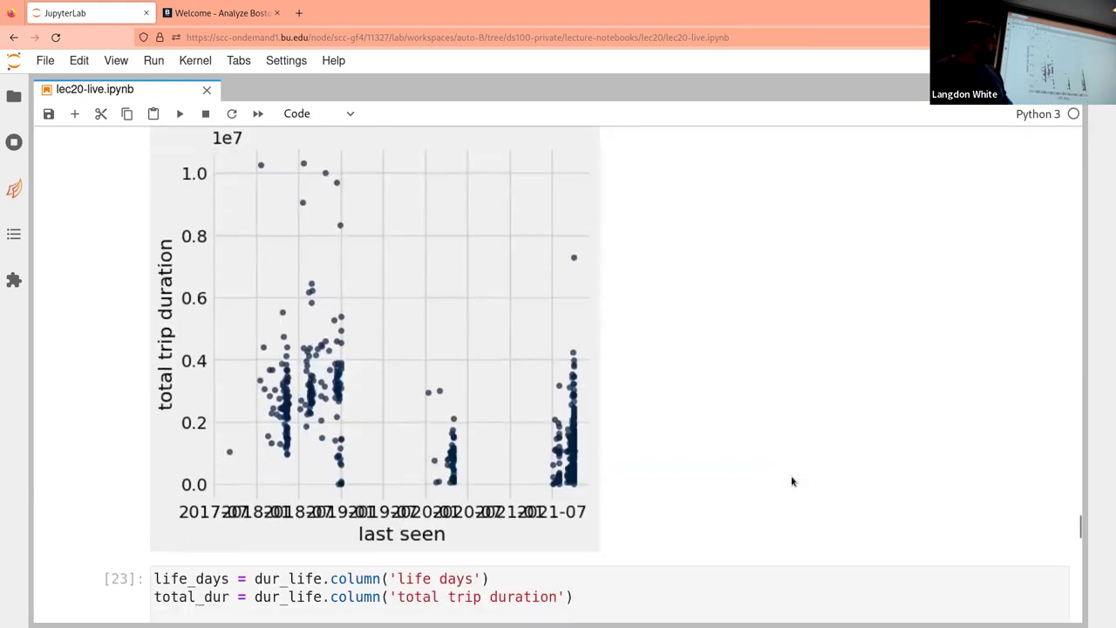
pyautogui.scroll(-5, 792, 482)
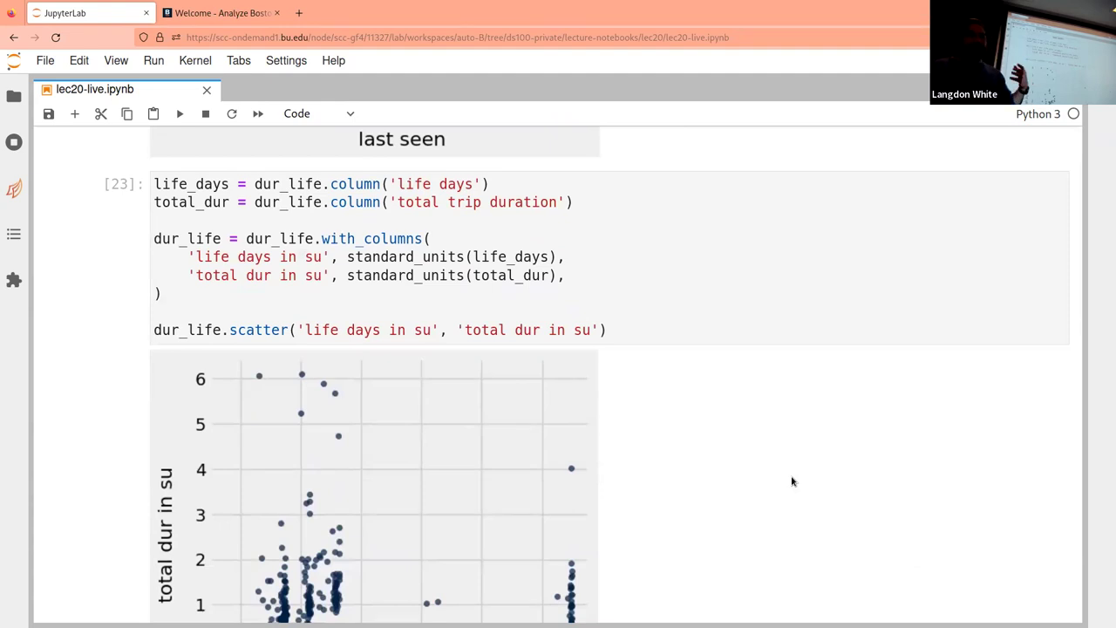
pyautogui.scroll(-5, 792, 482)
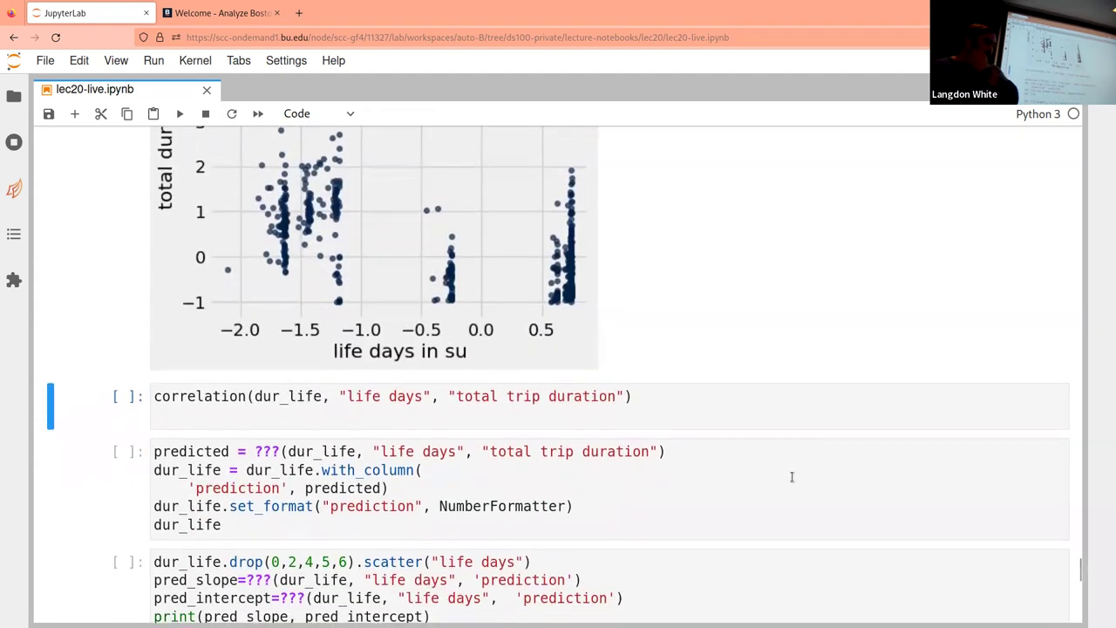
# - Run the correlation cell for "life days" and "total trip duration" in dur_life
pyautogui.click(708, 397)
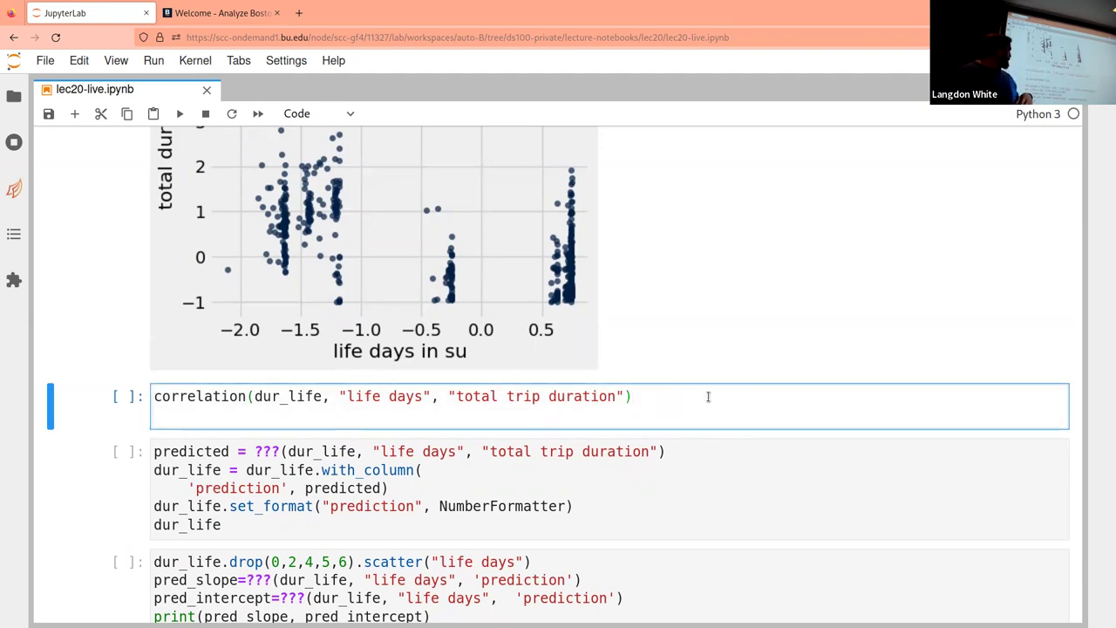
pyautogui.hotkey('shift', 'Return')
pyautogui.scroll(-2, 708, 397)
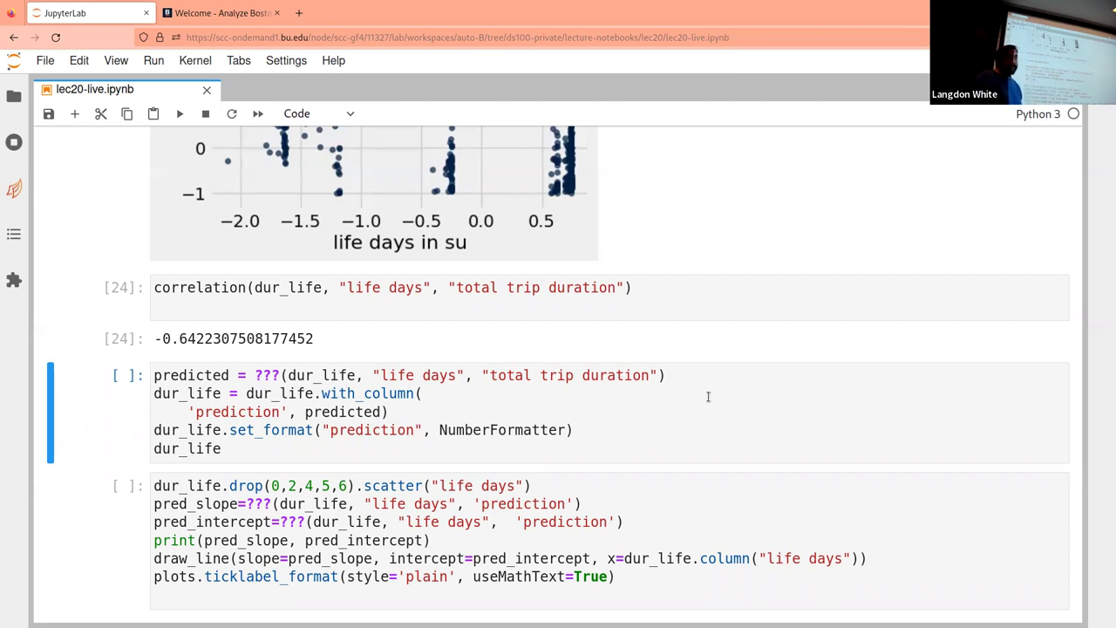
# - Try to run the prediction cell with its ??? function placeholder still unfilled
pyautogui.scroll(-2, 709, 397)
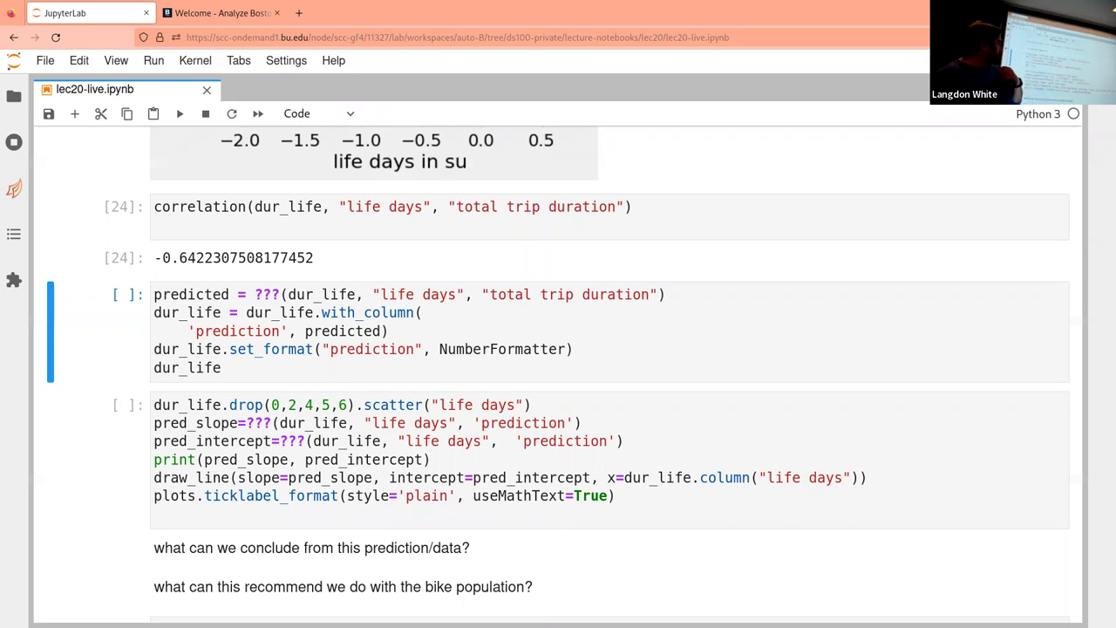
pyautogui.click(785, 366)
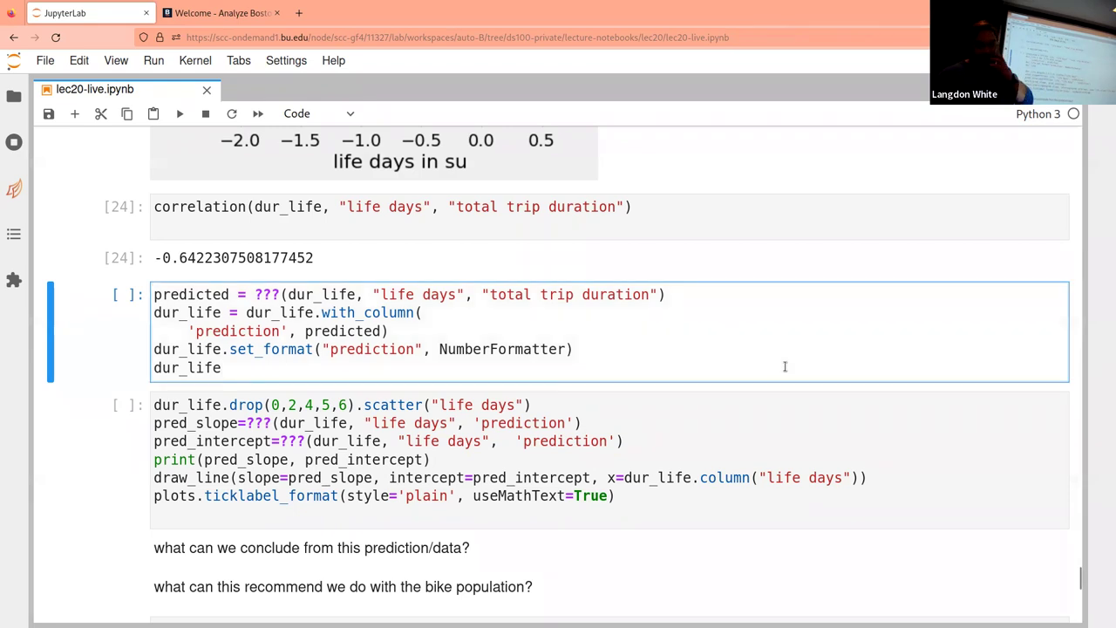
pyautogui.hotkey('shift', 'Return')
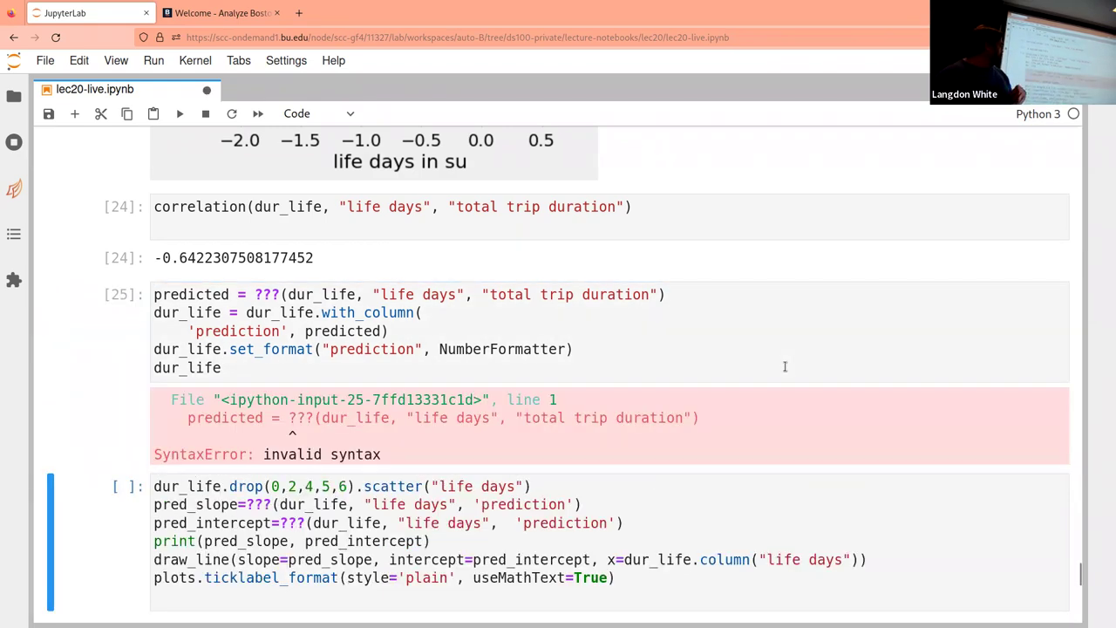
# - Replace the ??? placeholder in the predicted line with fitted_values, save the notebook and run the cell
pyautogui.click(785, 364)
pyautogui.moveTo(785, 364); pyautogui.dragTo(584, 329)
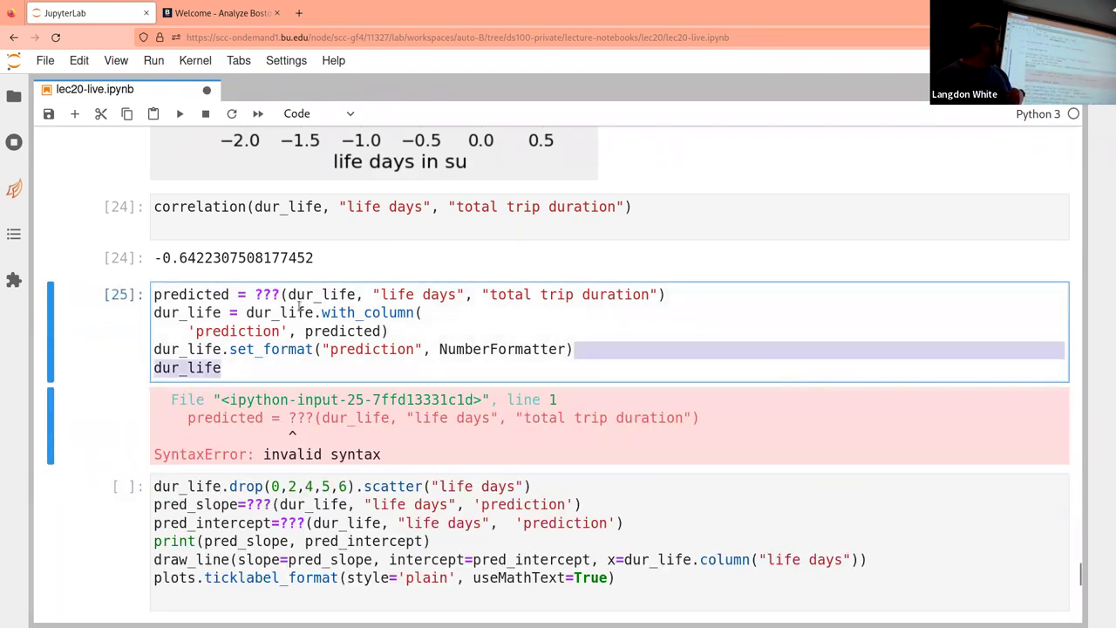
pyautogui.click(281, 295)
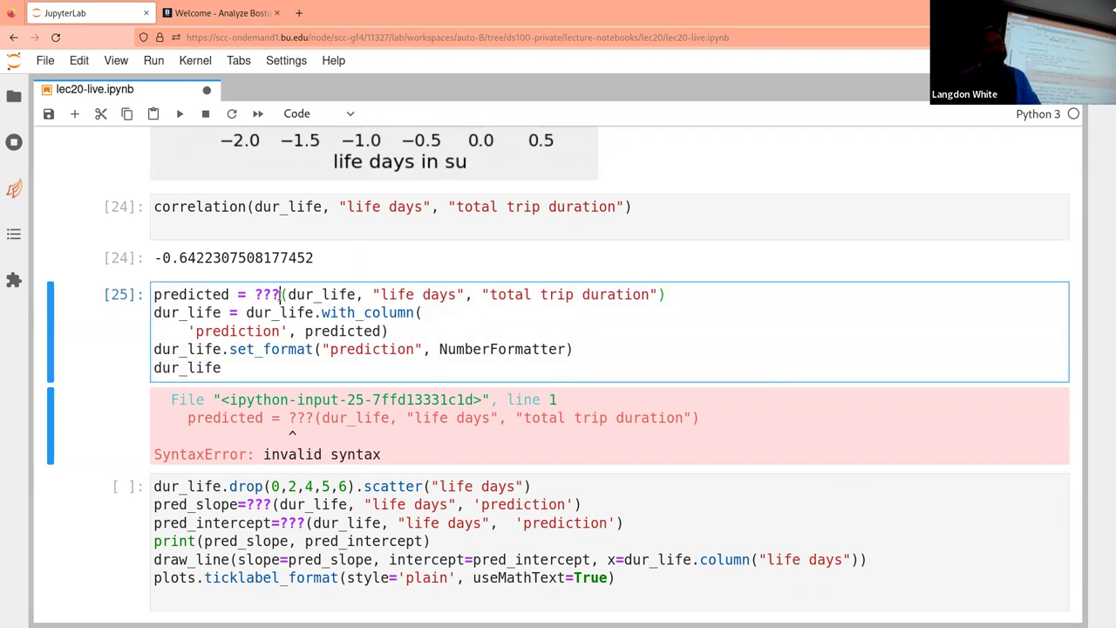
pyautogui.doubleClick(277, 295)
pyautogui.write('fitted_')
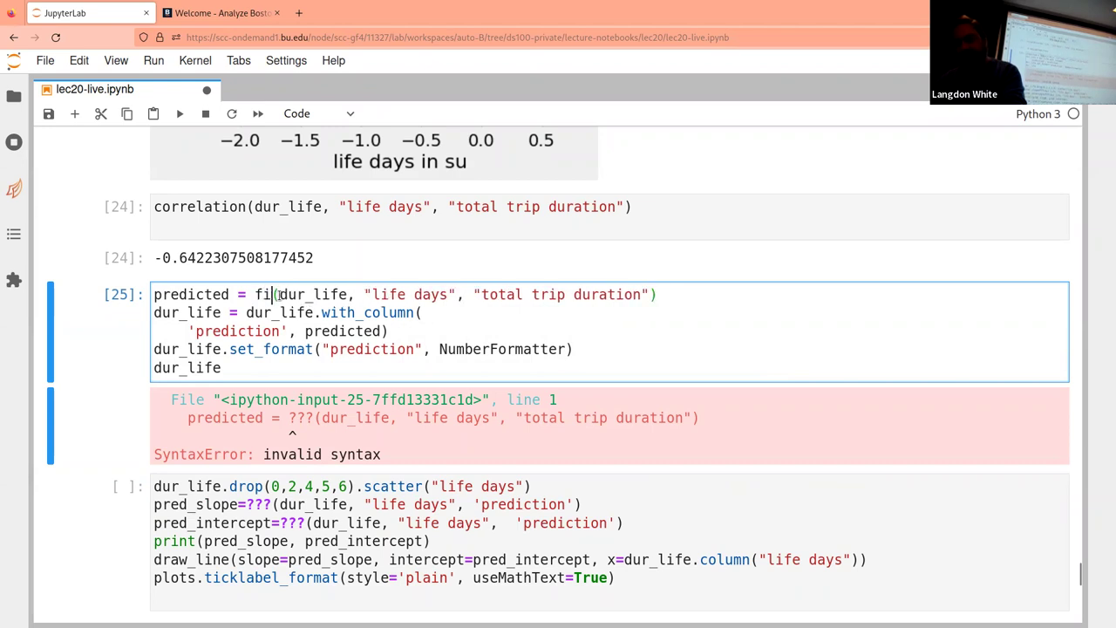
pyautogui.write('values')
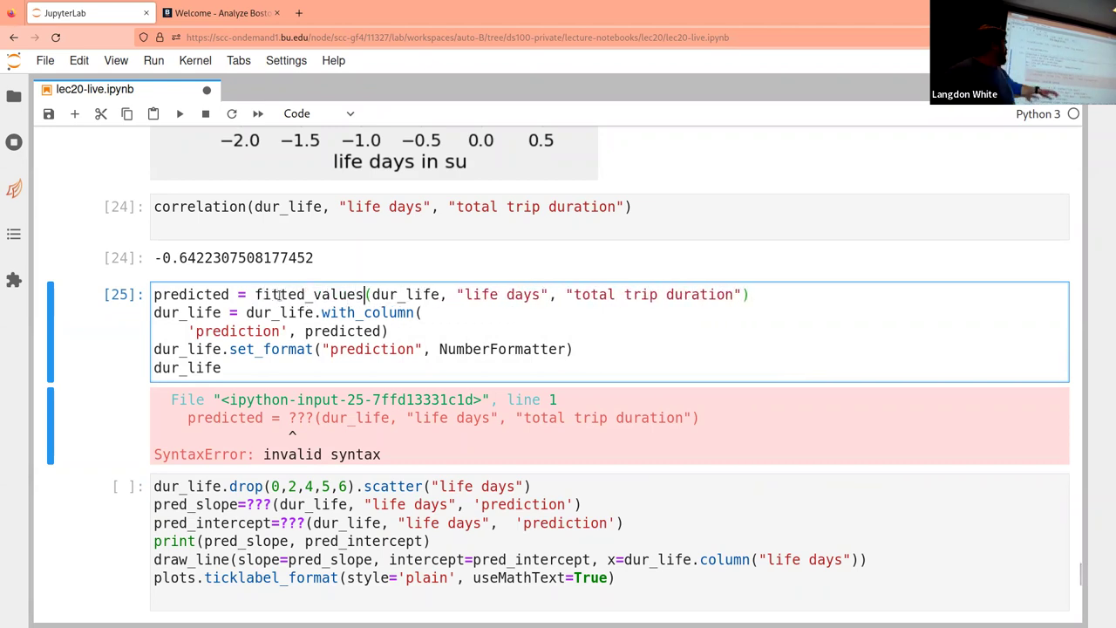
pyautogui.hotkey('ctrl', 's')
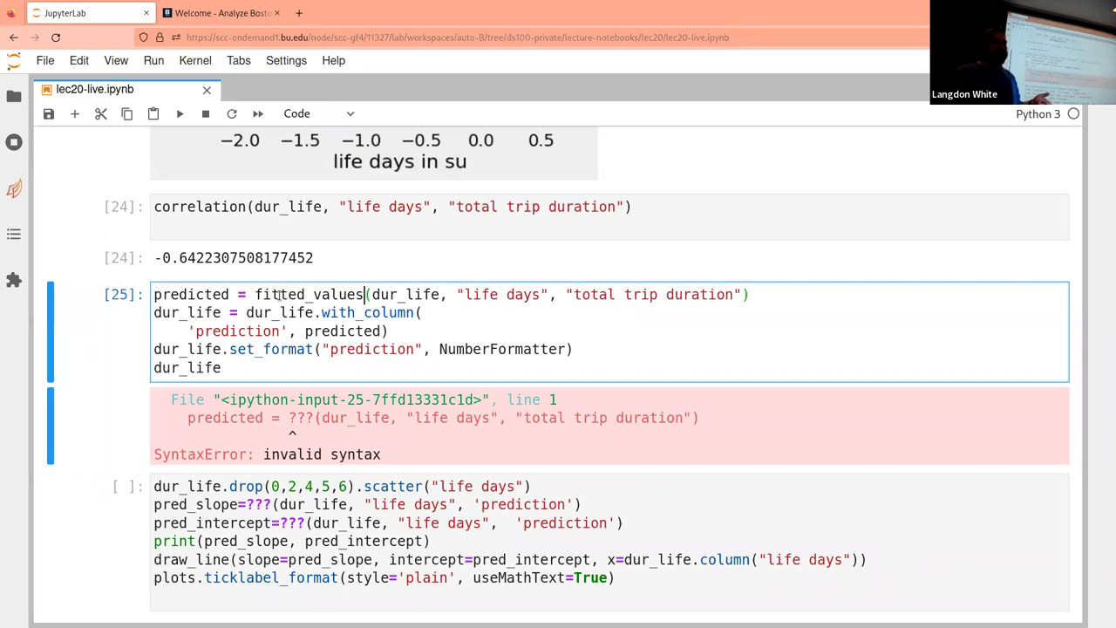
pyautogui.hotkey('shift', 'Return')
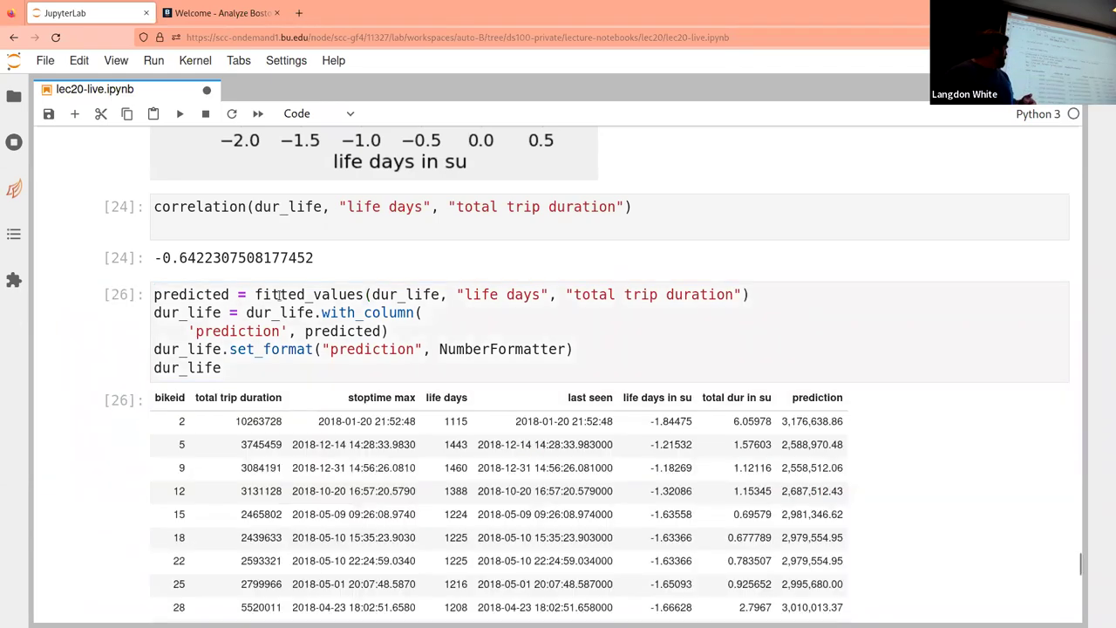
# - Examine the prediction table, the set_format line with NumberFormatter that formats it, and the unrun cells below
pyautogui.scroll(-3, 314, 296)
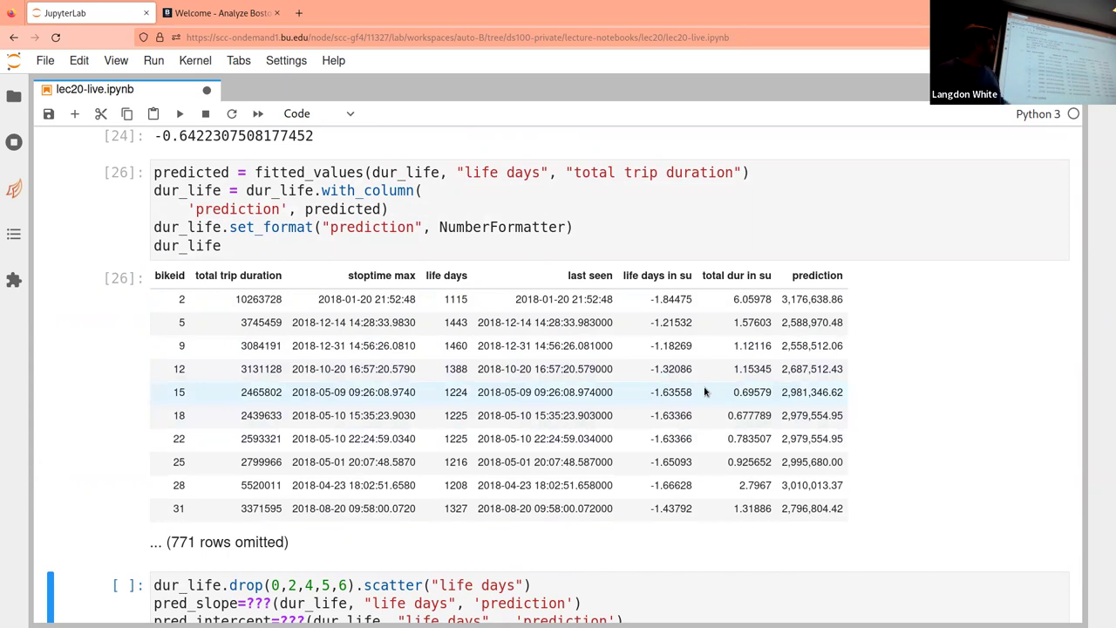
pyautogui.doubleClick(471, 227)
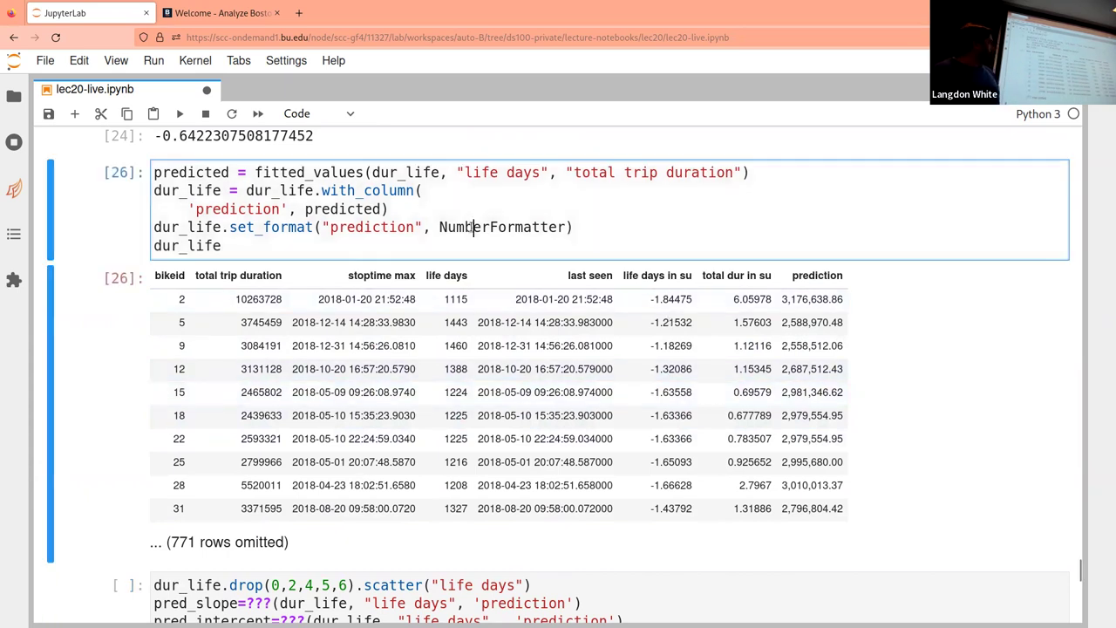
pyautogui.click(317, 228)
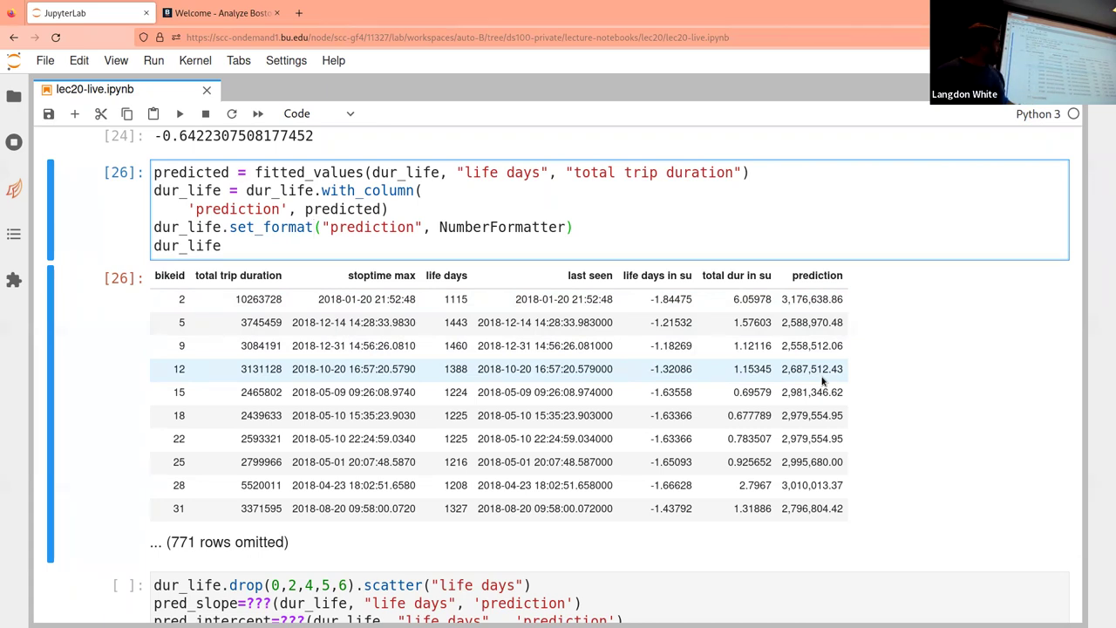
pyautogui.scroll(-1, 822, 380)
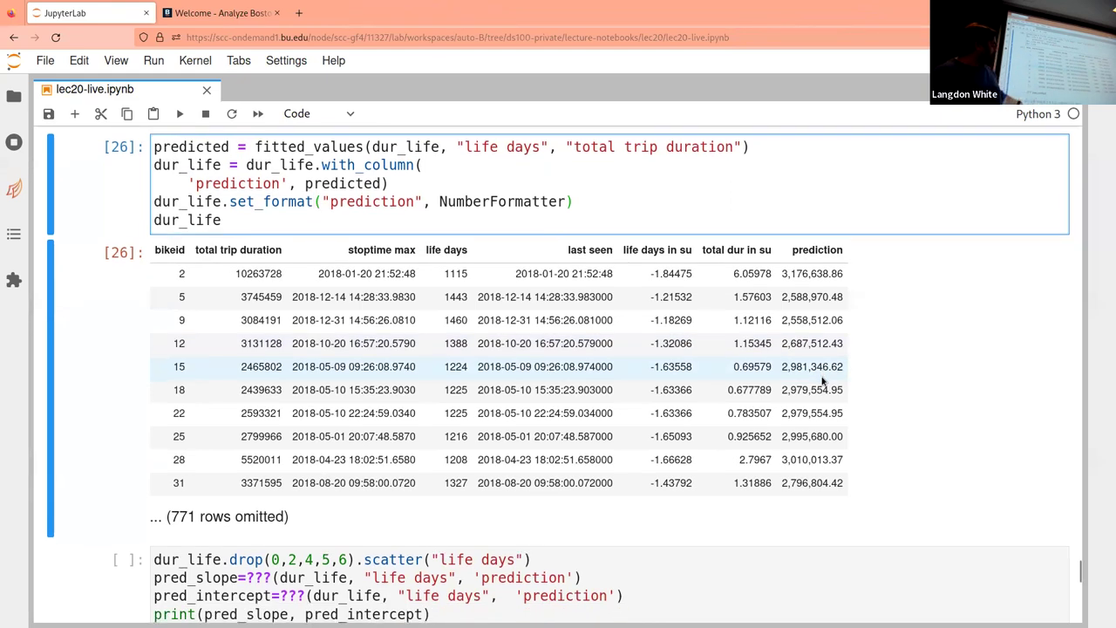
pyautogui.scroll(-5, 822, 380)
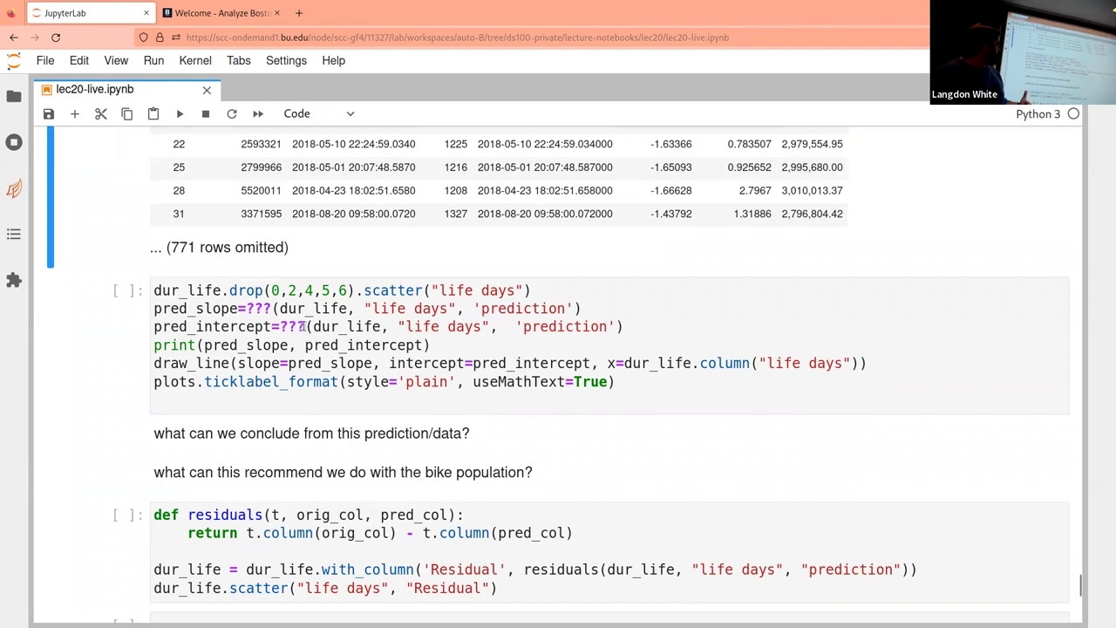
pyautogui.scroll(5, 287, 319)
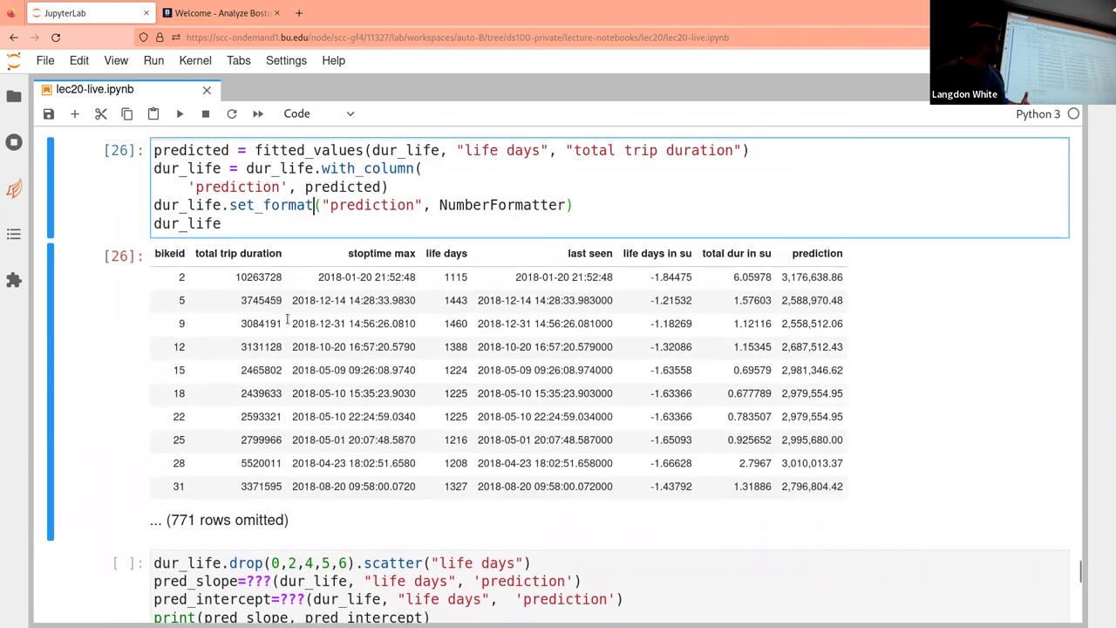
pyautogui.scroll(-3, 289, 321)
pyautogui.scroll(-3, 288, 323)
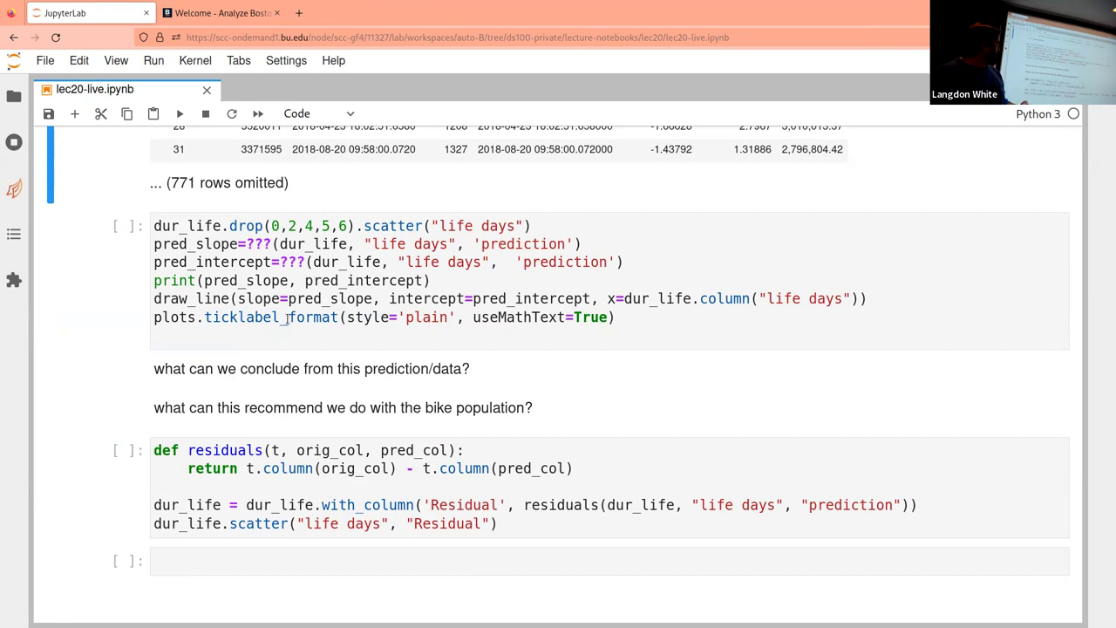
pyautogui.scroll(2, 287, 320)
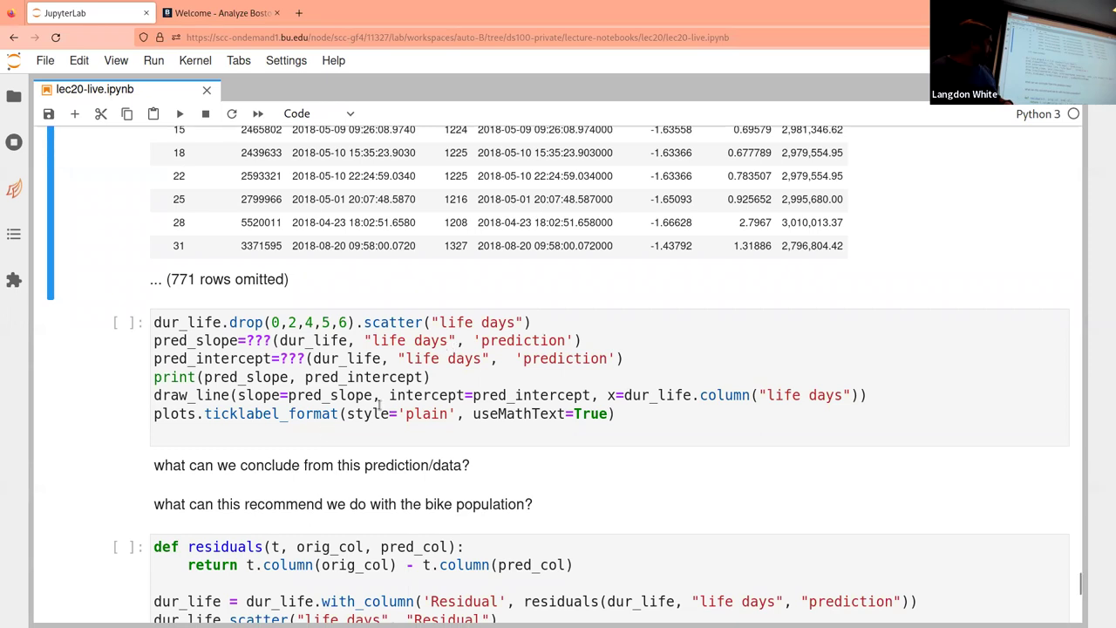
# - Compare the slope and intercept plotting cell with the dur_life prediction table columns and the standard-units scatter plot
pyautogui.click(617, 414)
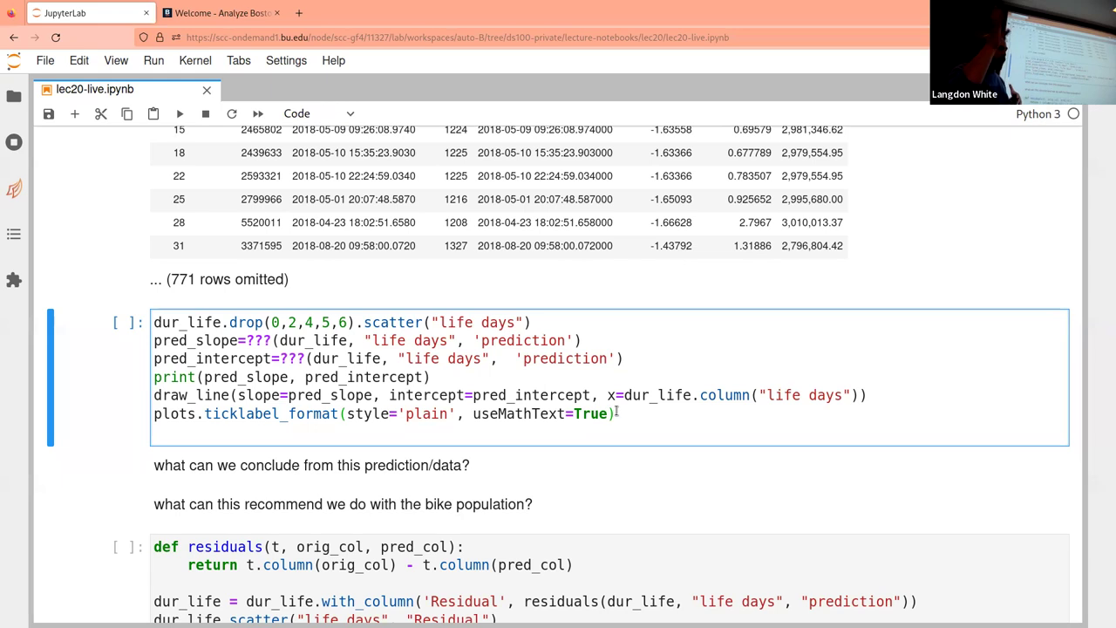
pyautogui.scroll(5, 617, 414)
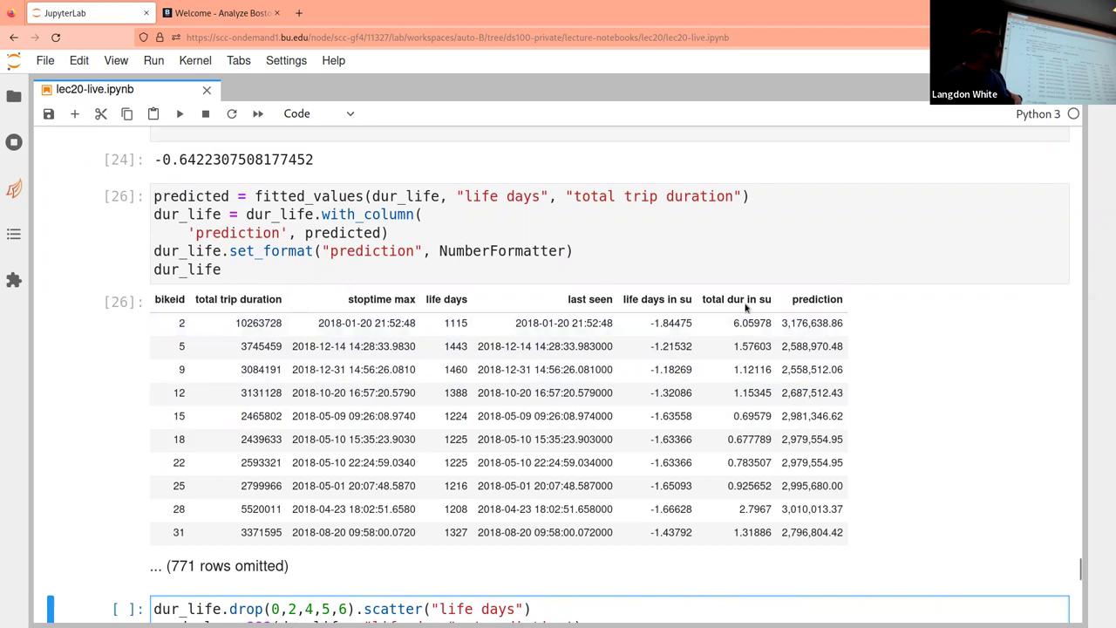
pyautogui.scroll(-5, 842, 302)
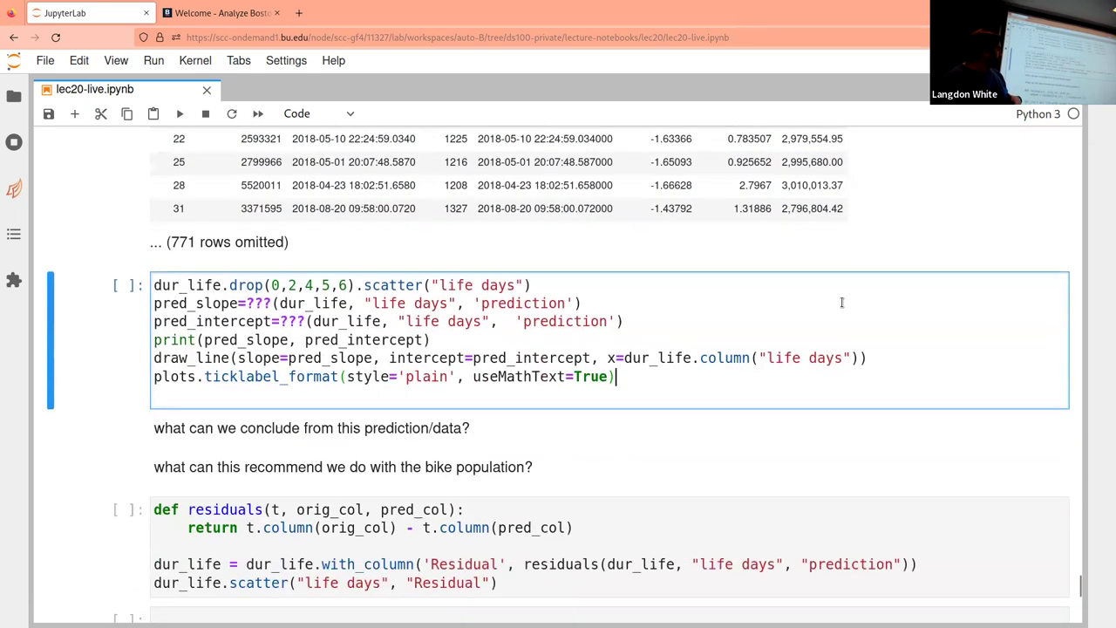
pyautogui.scroll(5, 672, 321)
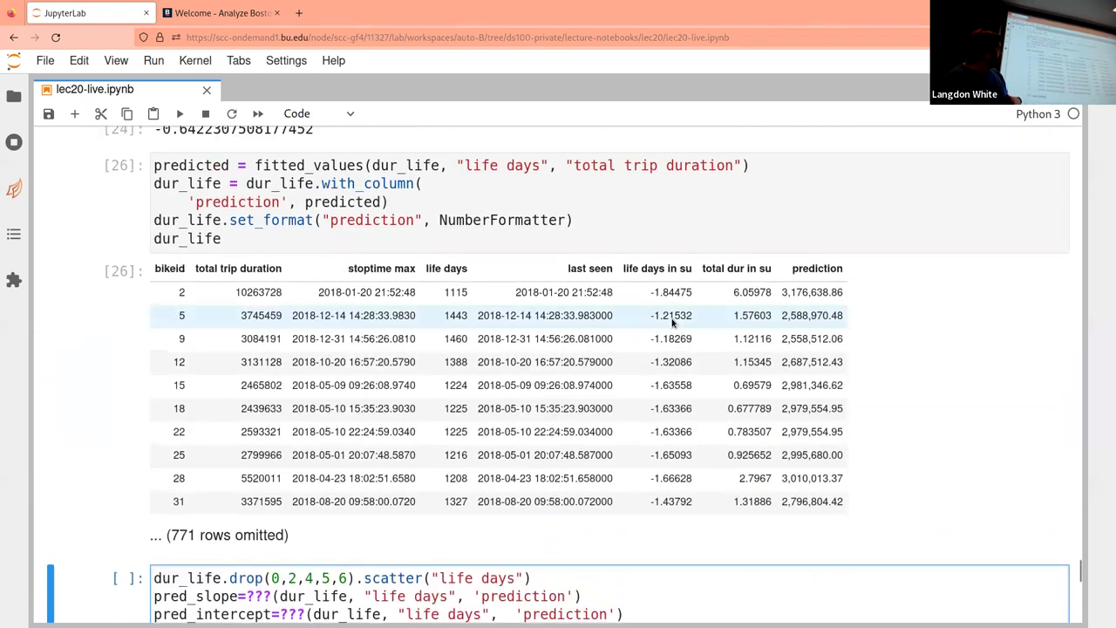
pyautogui.scroll(-5, 672, 321)
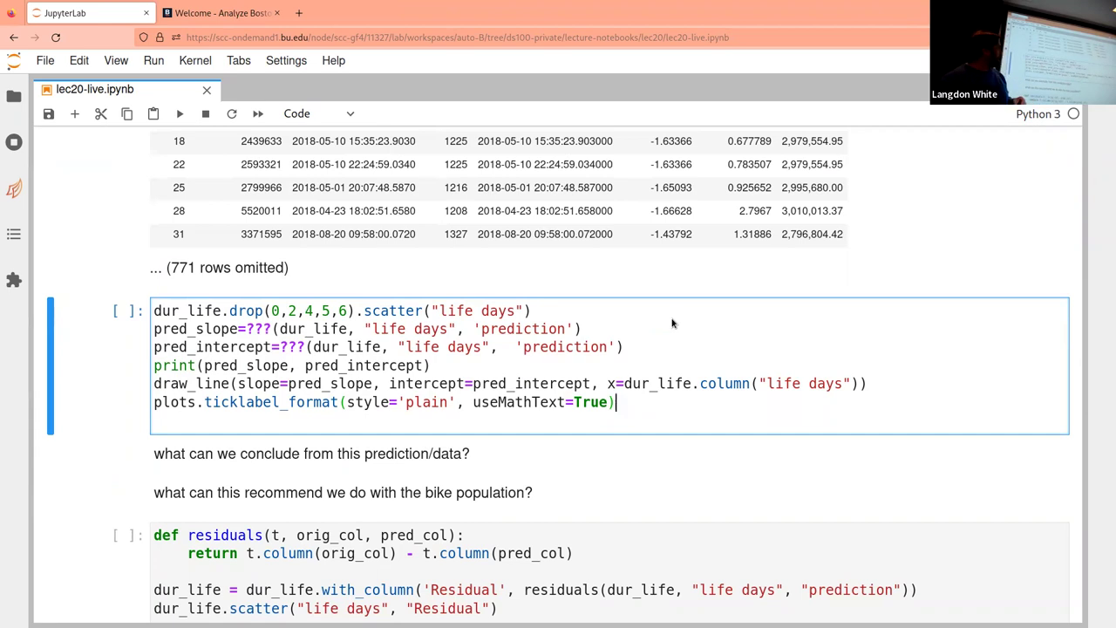
pyautogui.scroll(10, 672, 318)
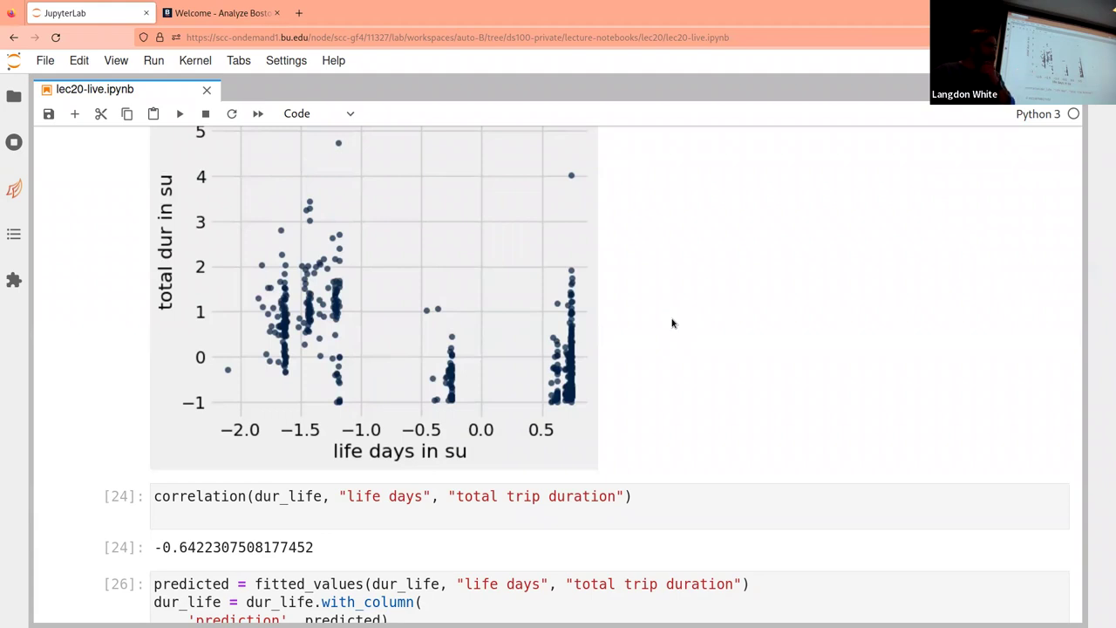
pyautogui.scroll(-5, 671, 324)
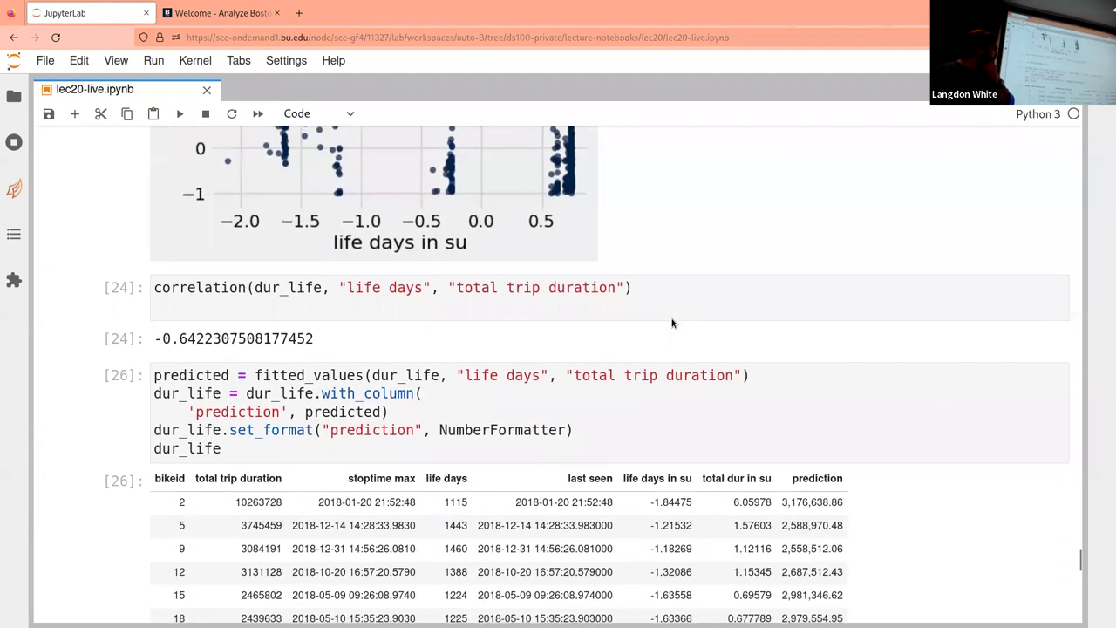
pyautogui.scroll(-4, 672, 323)
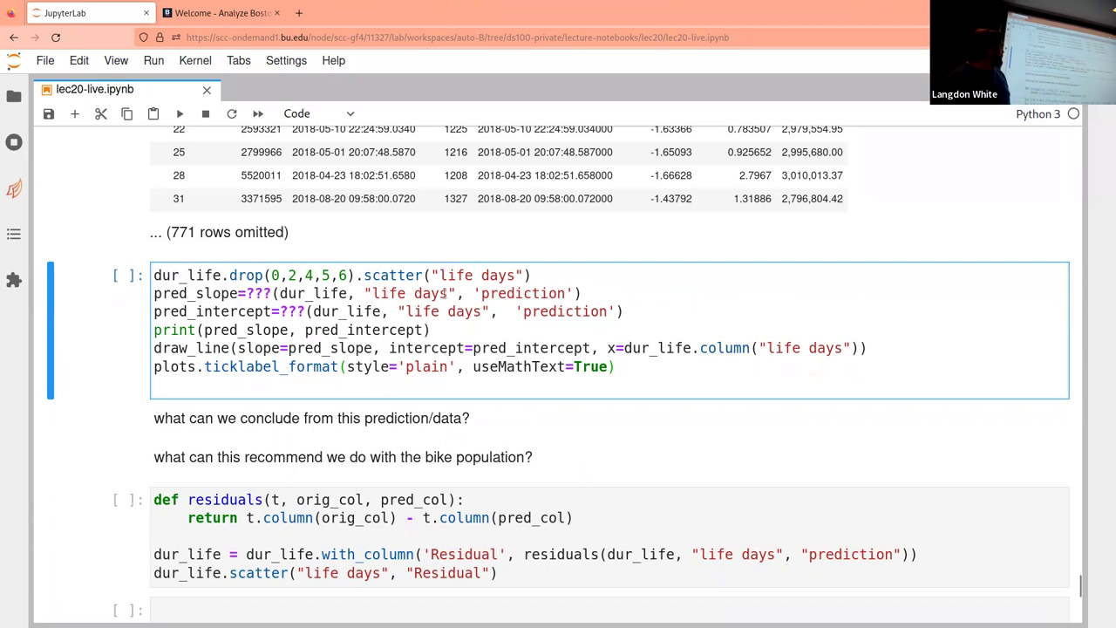
# - Replace the ??? placeholder in the pred_slope line with the slope function
pyautogui.click(271, 294)
pyautogui.press('BackSpace')
pyautogui.press('BackSpace')
pyautogui.press('BackSpace')
pyautogui.write('slope')
# - Replace the ??? placeholder in the pred_intercept line with intercept and run the cell to plot the prediction line
pyautogui.press('Down')
pyautogui.press('Right')
pyautogui.press('Right')
pyautogui.hotkey('shift', 'Left')
pyautogui.hotkey('shift', 'Left')
pyautogui.hotkey('shift', 'Left')
pyautogui.hotkey('shift', 'Left')
pyautogui.hotkey('shift', 'Right')
pyautogui.write('intercept')
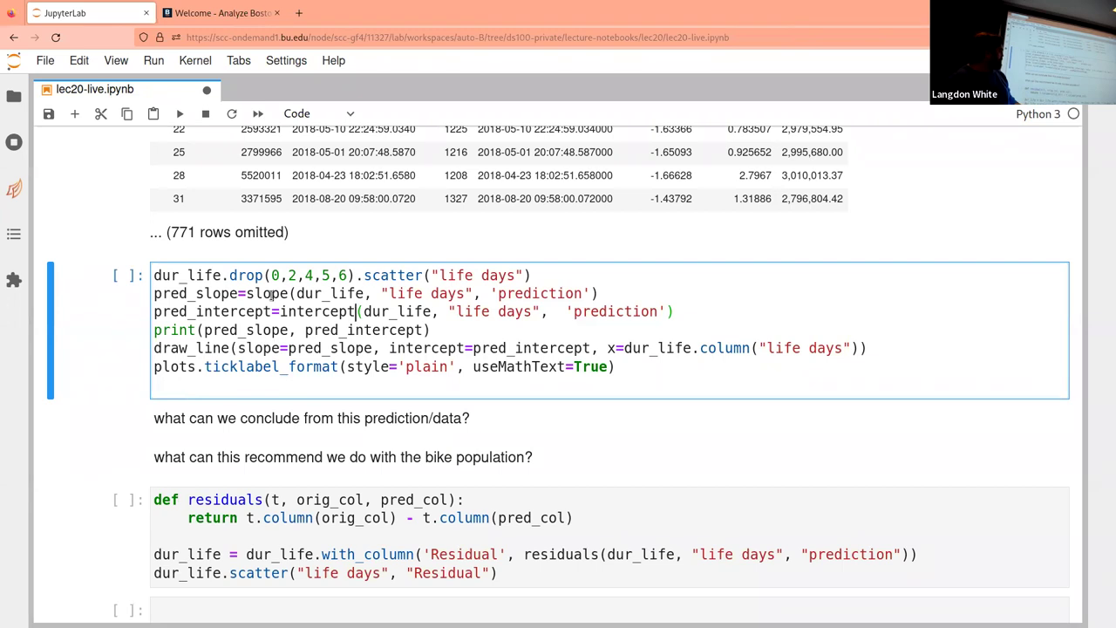
pyautogui.hotkey('shift', 'Return')
pyautogui.scroll(-4, 272, 296)
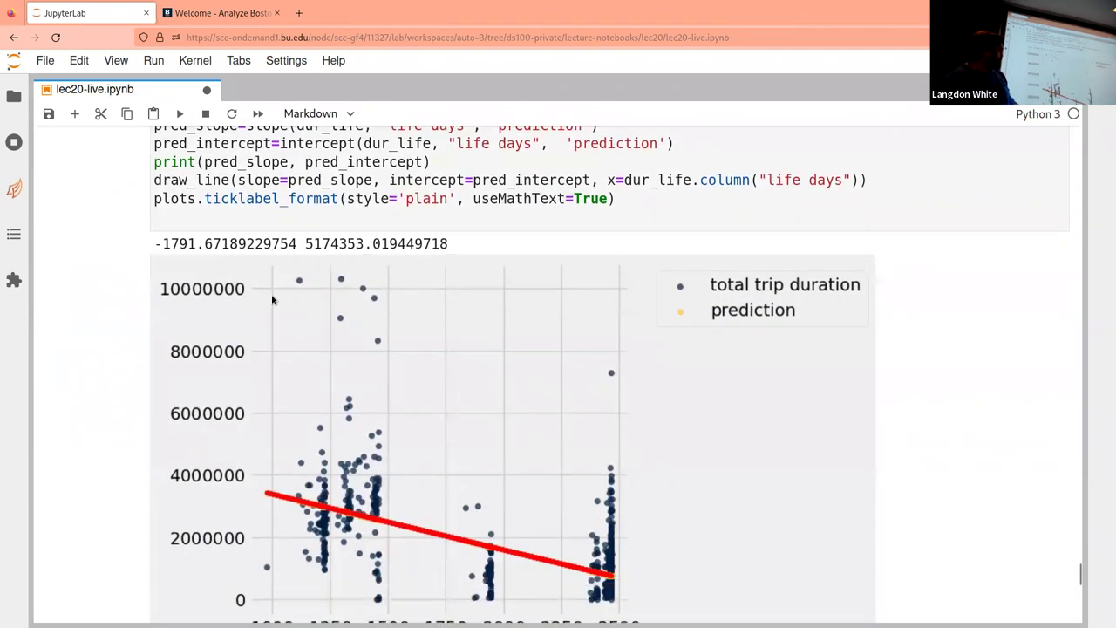
pyautogui.scroll(-1, 272, 300)
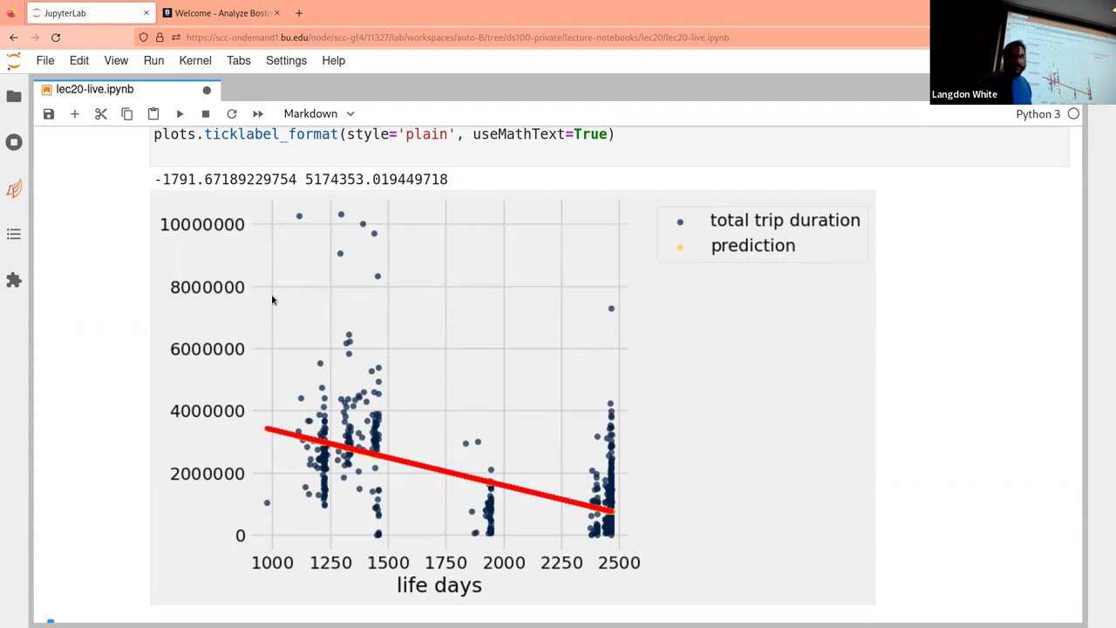
# - Comment out the draw_line call in the slope and intercept plotting cell with a leading #
pyautogui.scroll(3, 235, 226)
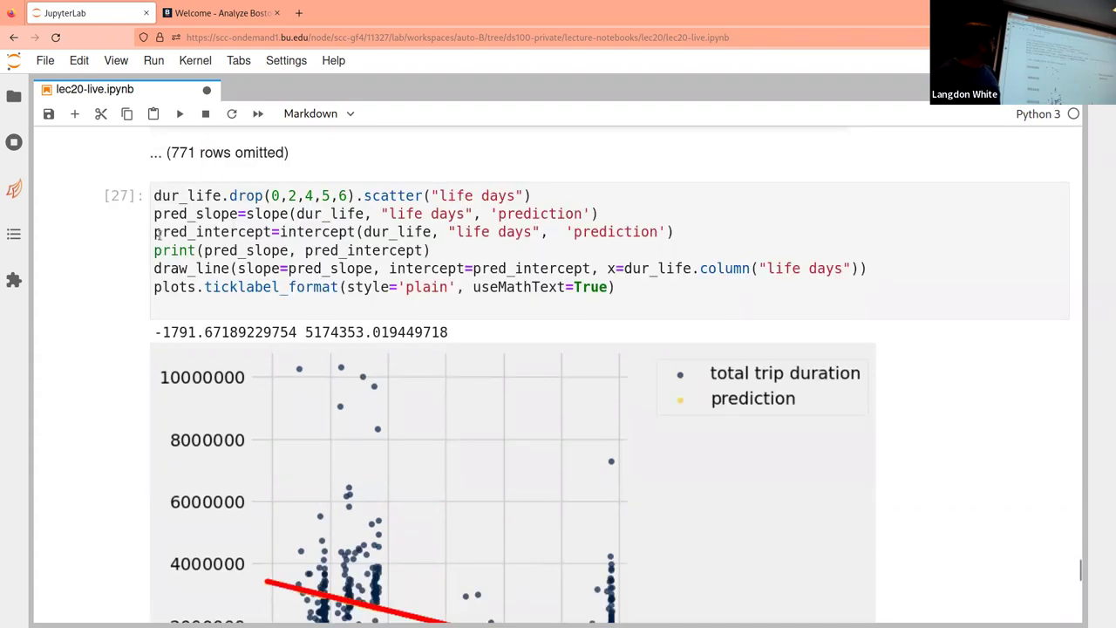
pyautogui.click(157, 270)
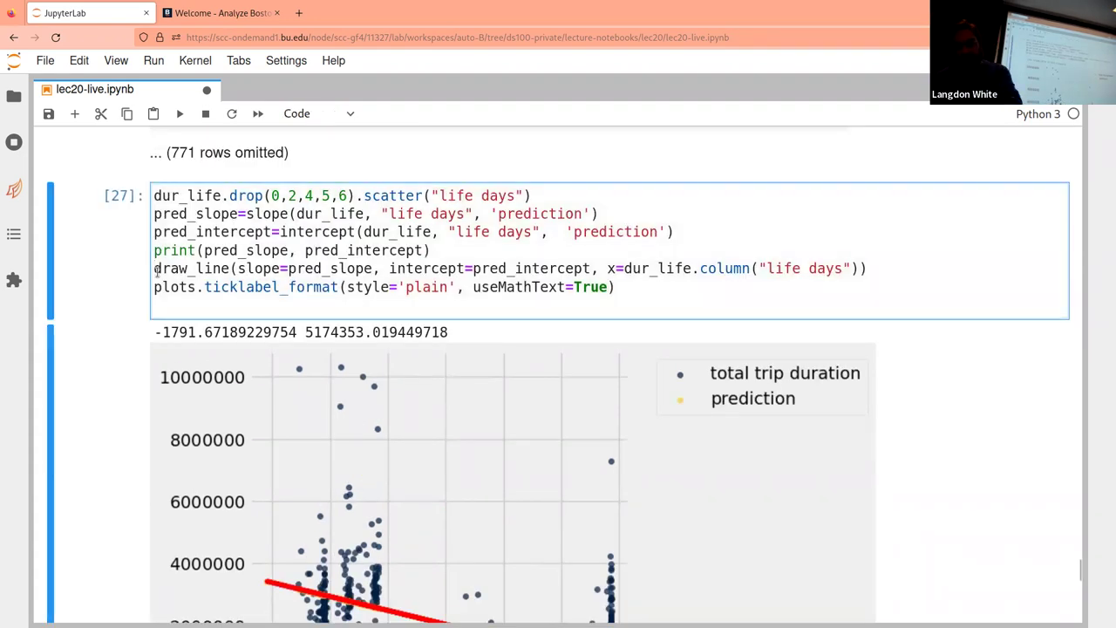
pyautogui.write('#')
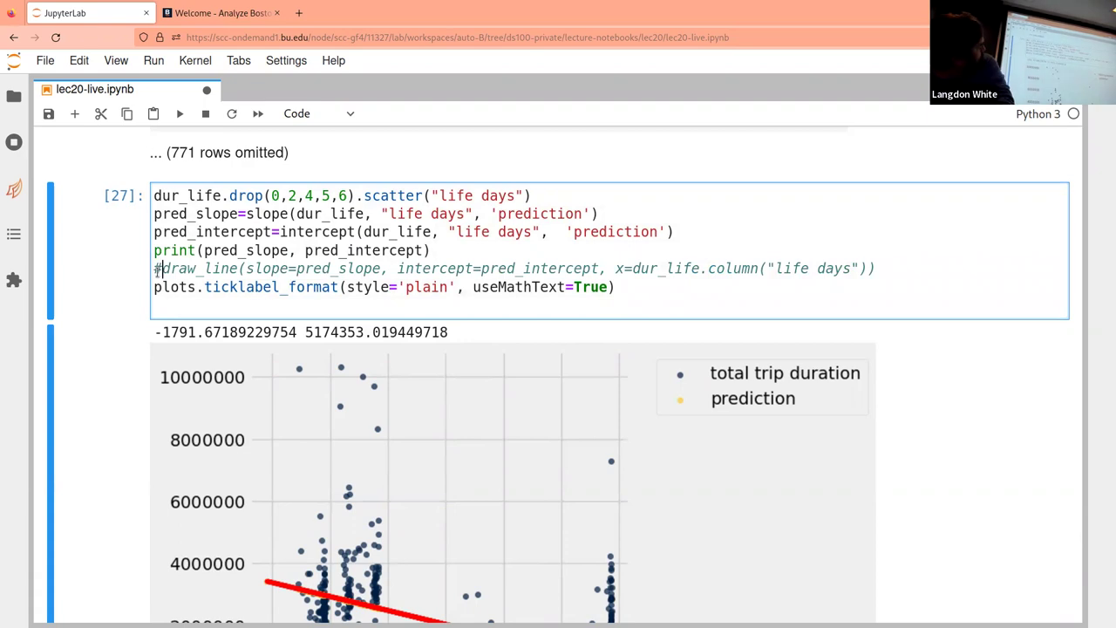
pyautogui.press('Return')
pyautogui.write('A')
pyautogui.press('BackSpace')
pyautogui.press('BackSpace')
pyautogui.press('Return')
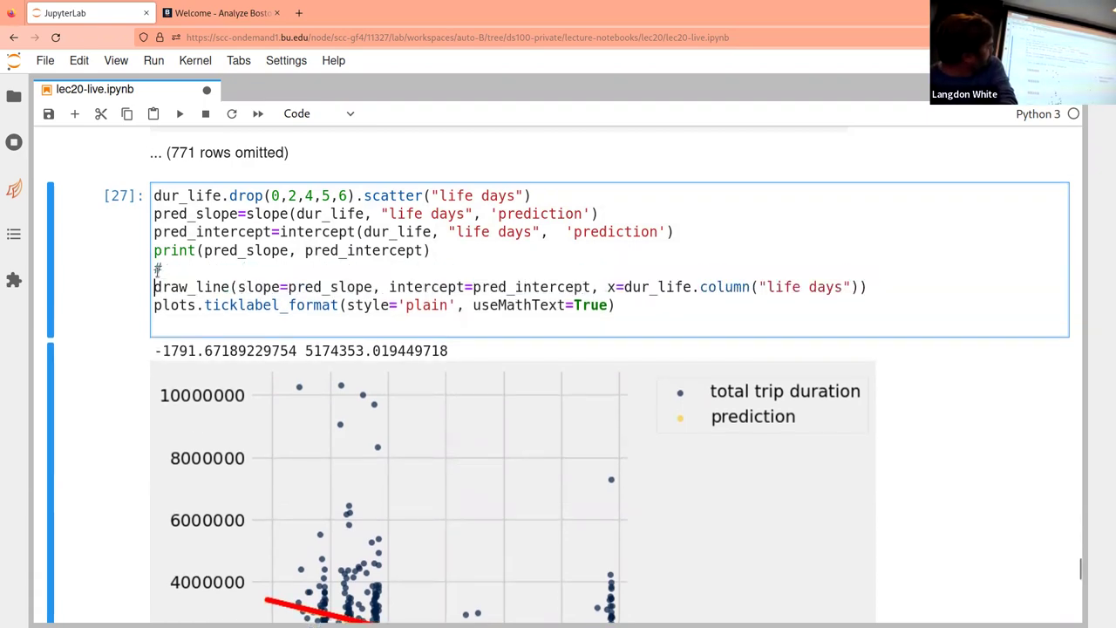
pyautogui.press('BackSpace')
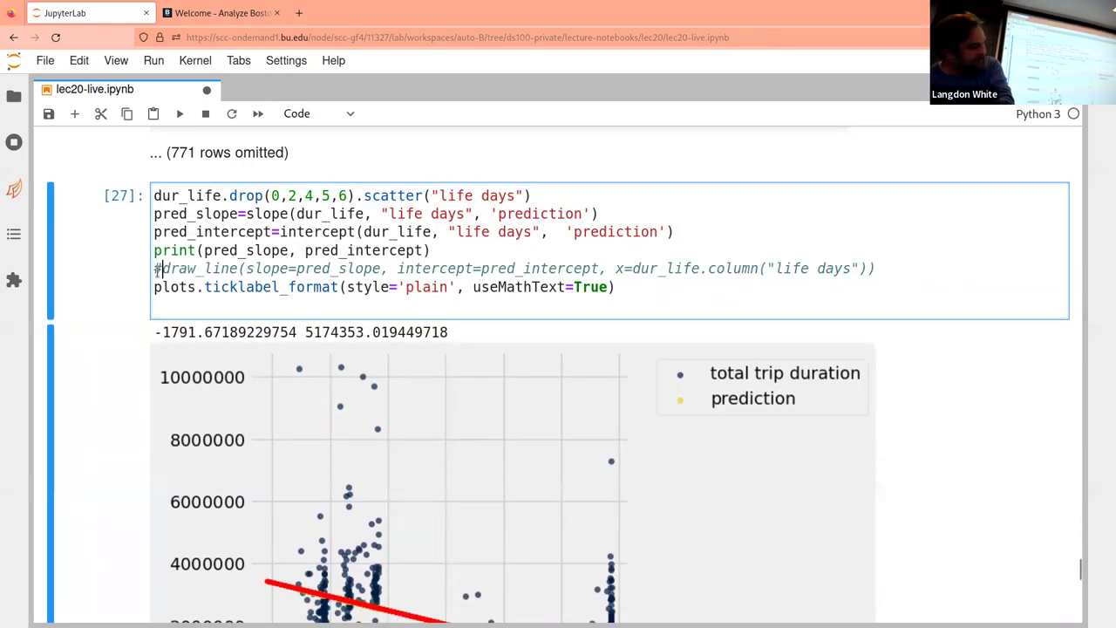
# - Run the slope and intercept plotting cell without draw_line to plot the predictions as points against life days
pyautogui.hotkey('shift', 'Return')
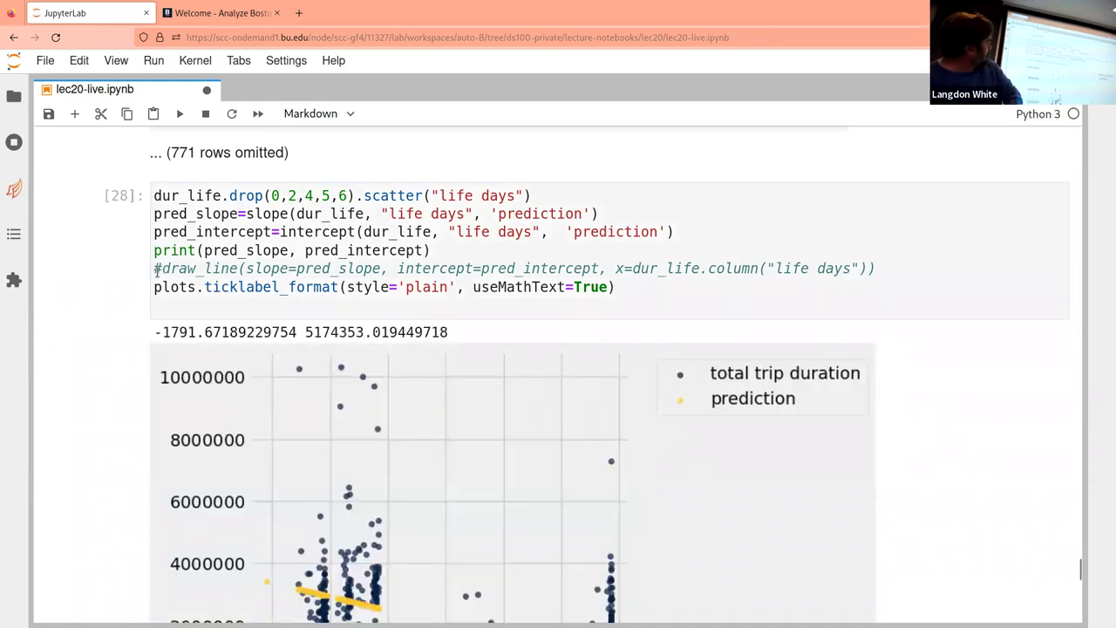
pyautogui.scroll(-1, 157, 272)
pyautogui.scroll(-2, 157, 272)
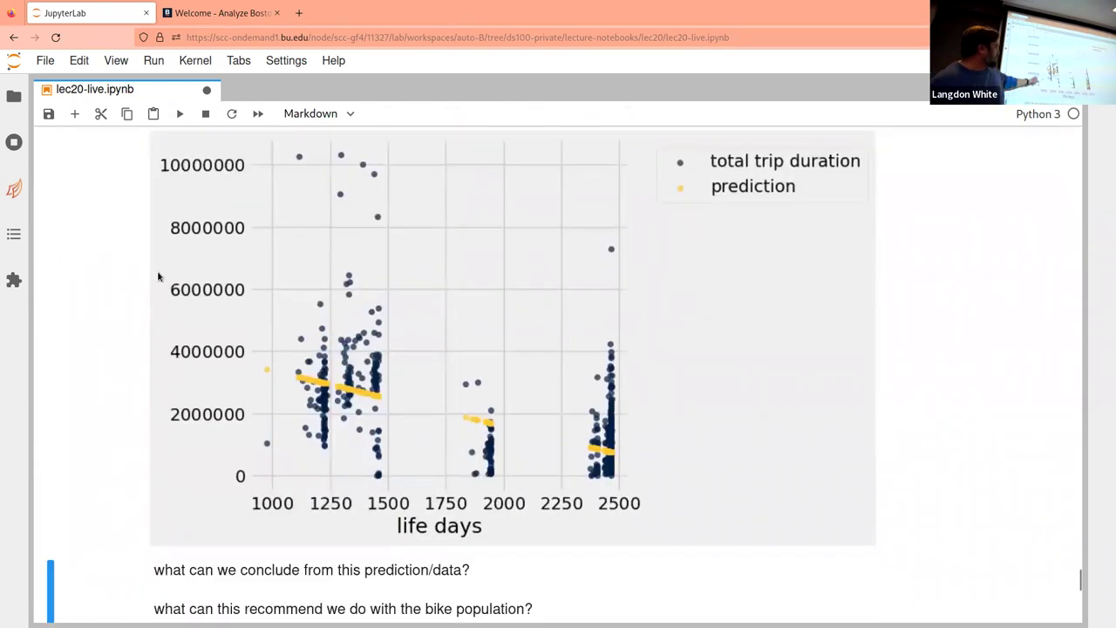
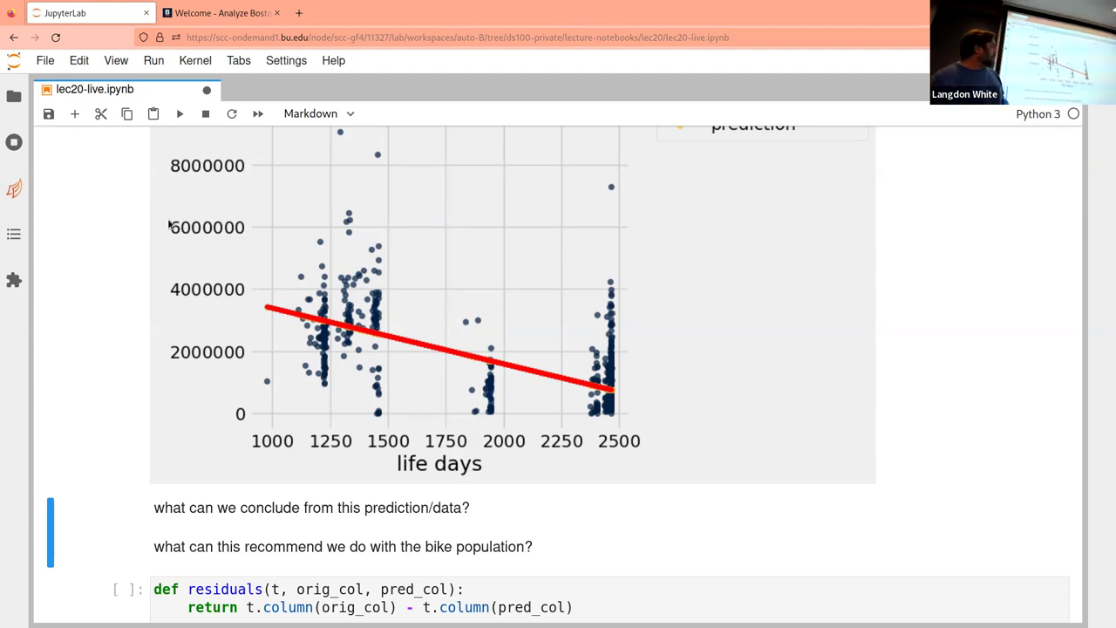
# - Review the regression line plot and the conclusion questions beneath it, and save the notebook
pyautogui.scroll(-2, 168, 225)
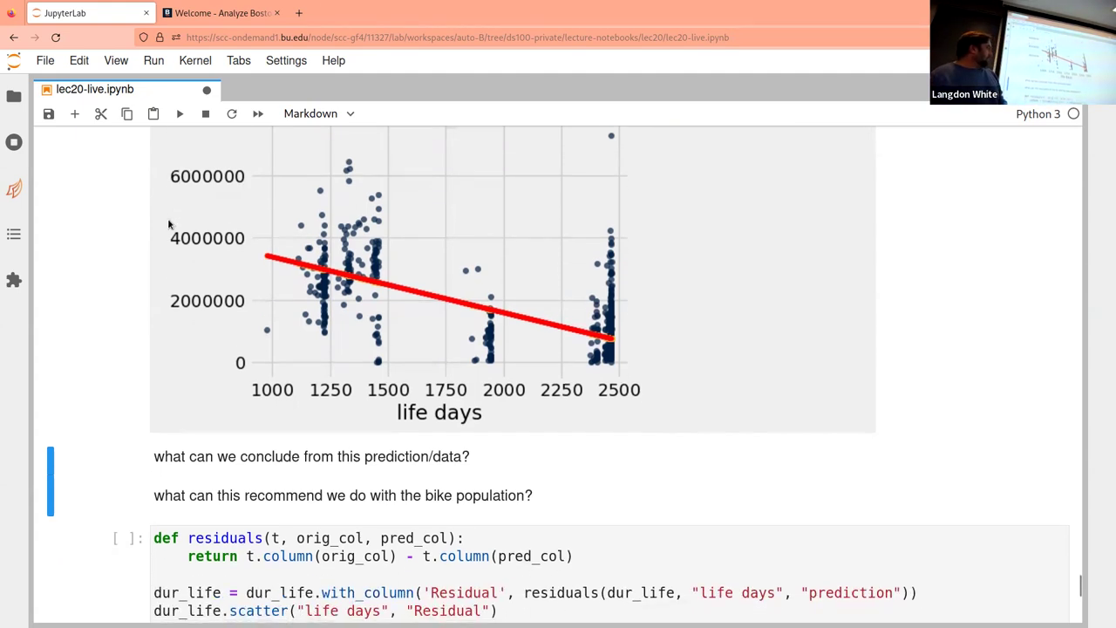
pyautogui.scroll(-1, 168, 225)
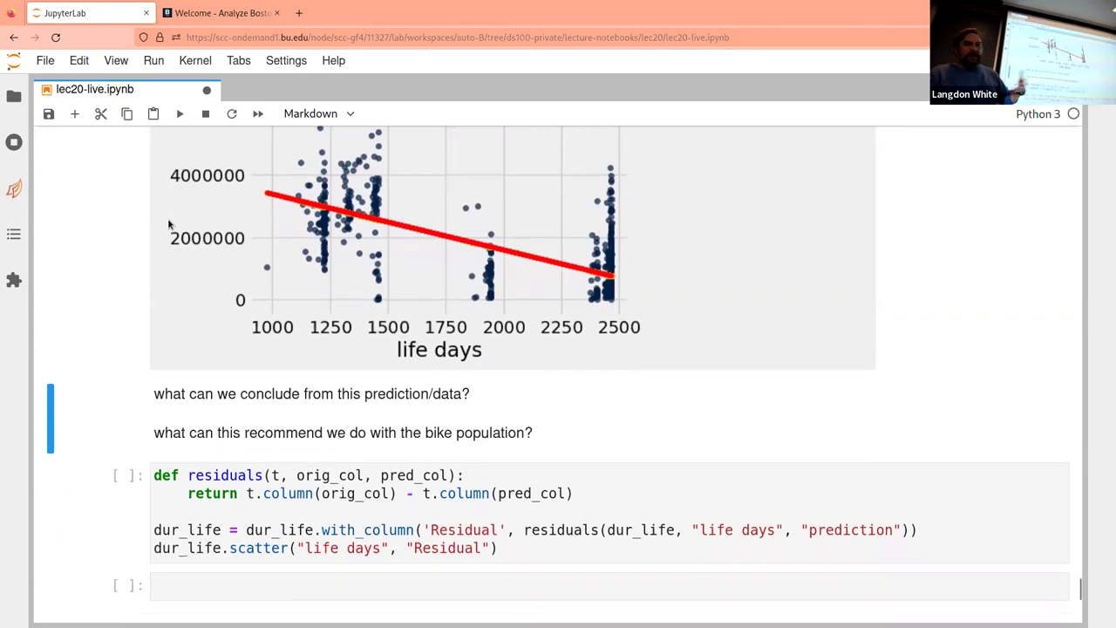
pyautogui.scroll(3, 168, 225)
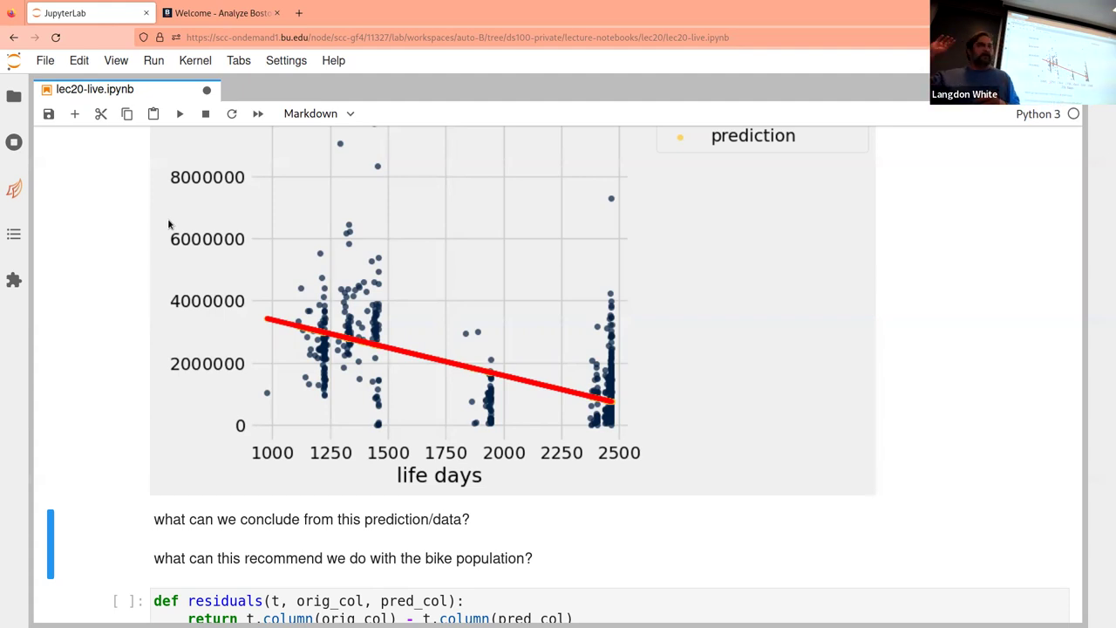
pyautogui.hotkey('ctrl', 's')
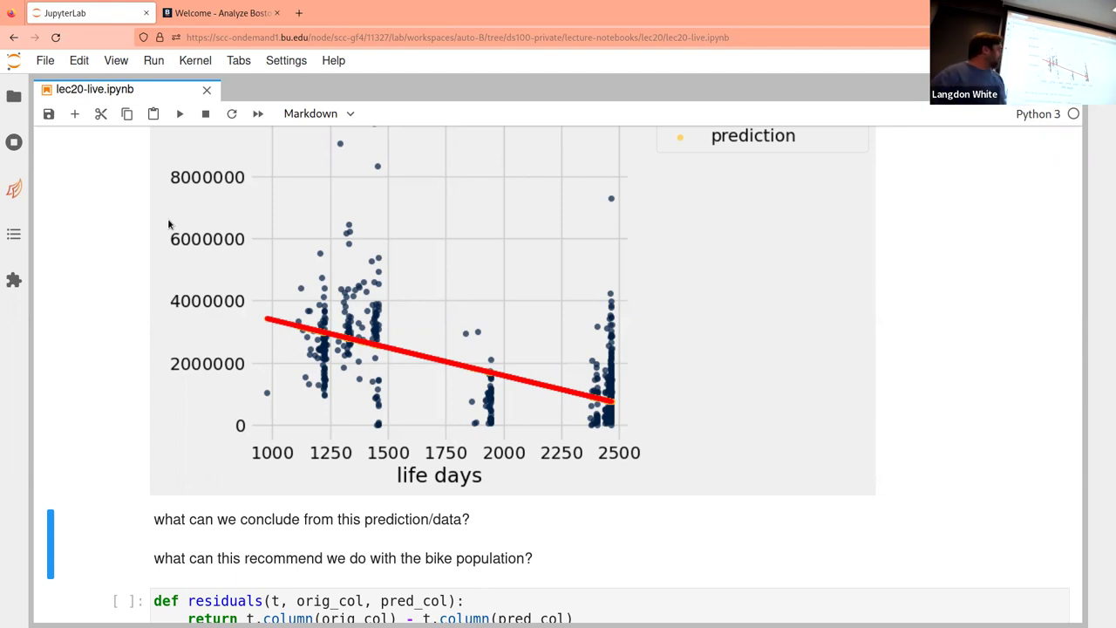
# - Run the residuals cell to add the Residual column to dur_life and scatter it against life days, and save the notebook
pyautogui.scroll(-5, 168, 224)
pyautogui.scroll(-1, 168, 224)
pyautogui.scroll(1, 169, 224)
pyautogui.click(212, 337)
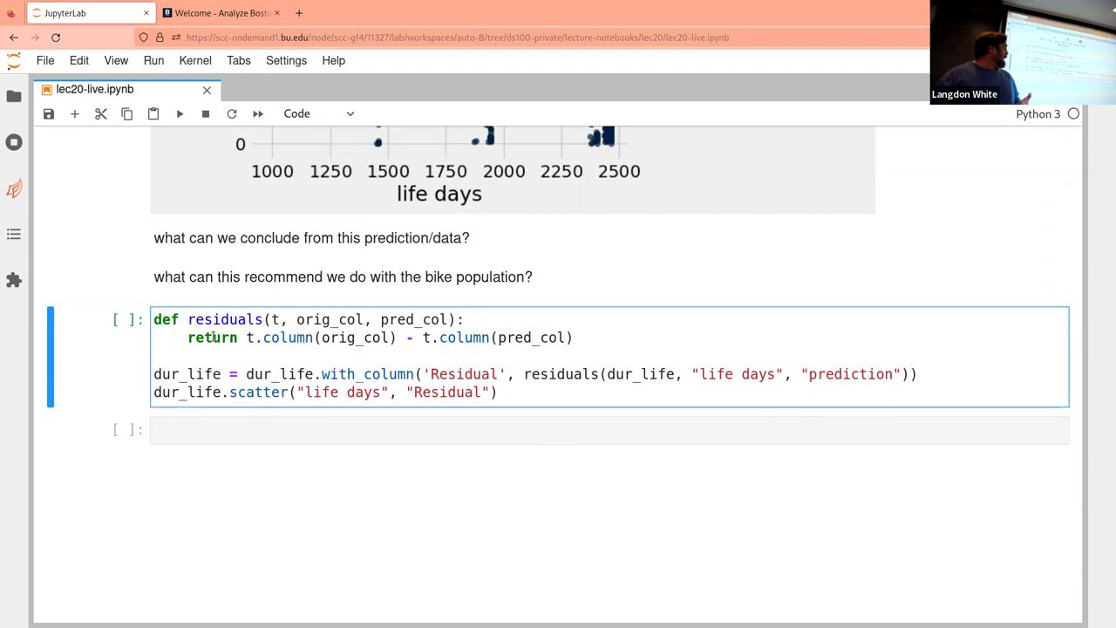
pyautogui.hotkey('shift', 'Return')
pyautogui.scroll(-5, 213, 338)
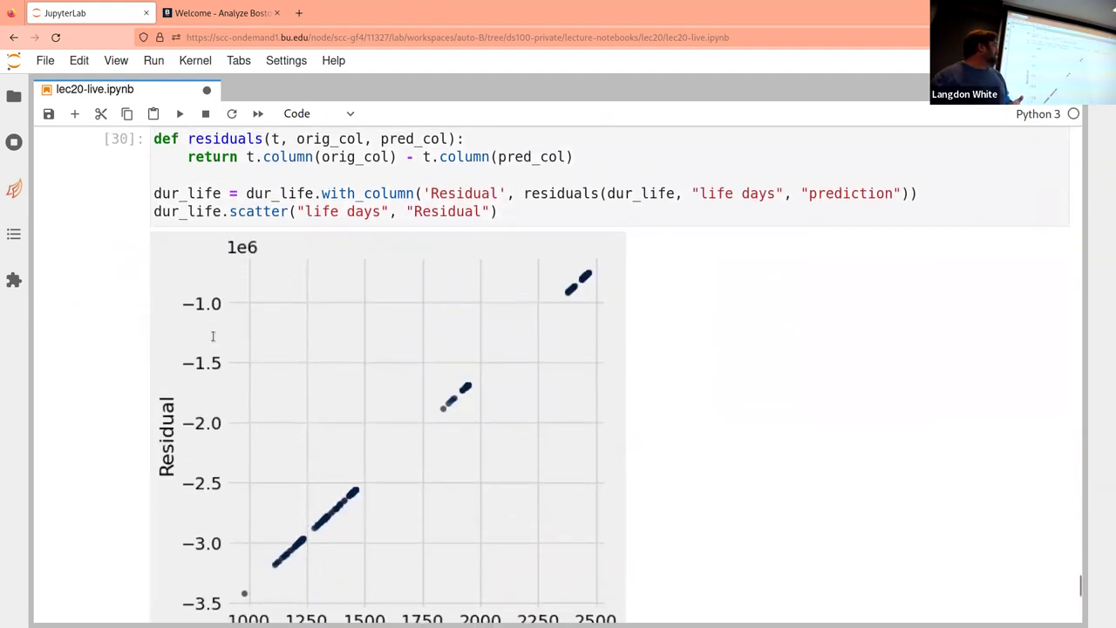
pyautogui.scroll(-1, 213, 341)
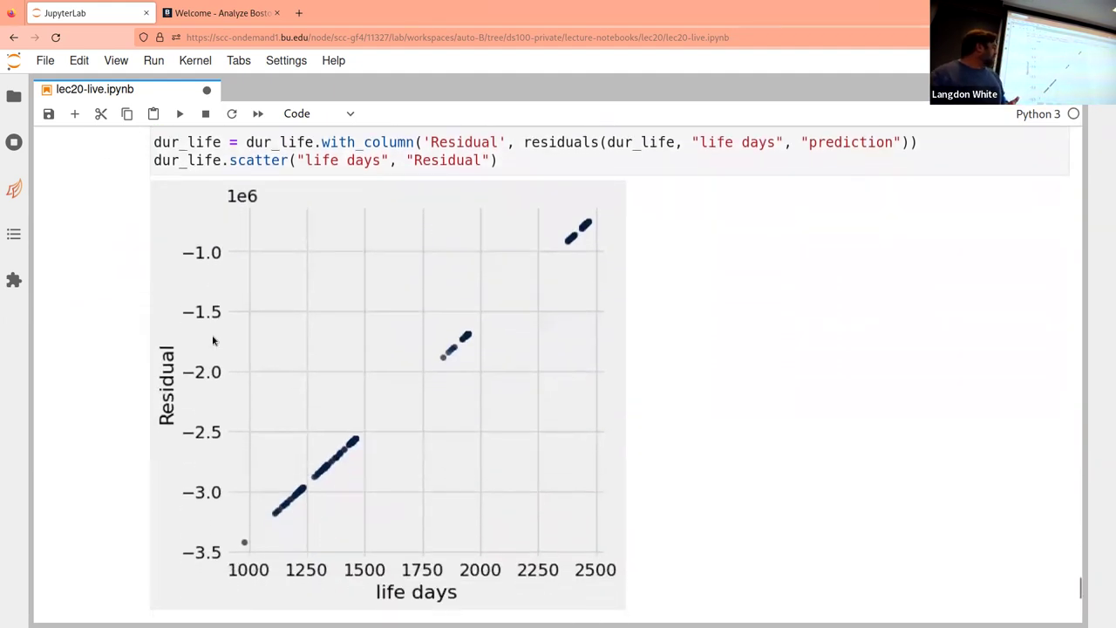
pyautogui.scroll(1, 213, 340)
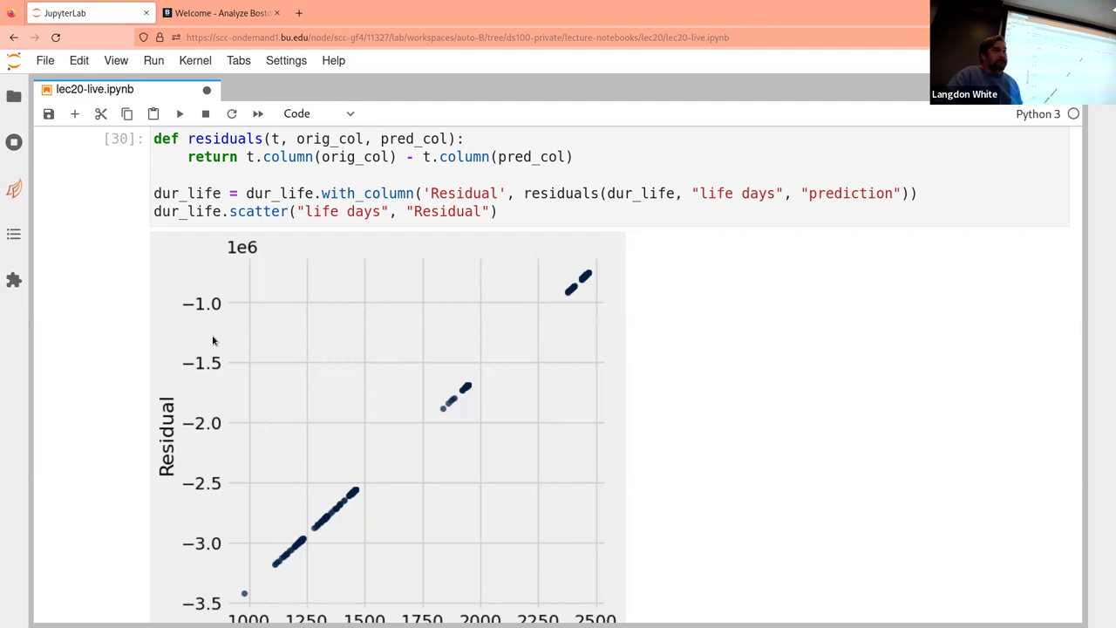
pyautogui.hotkey('ctrl', 's')
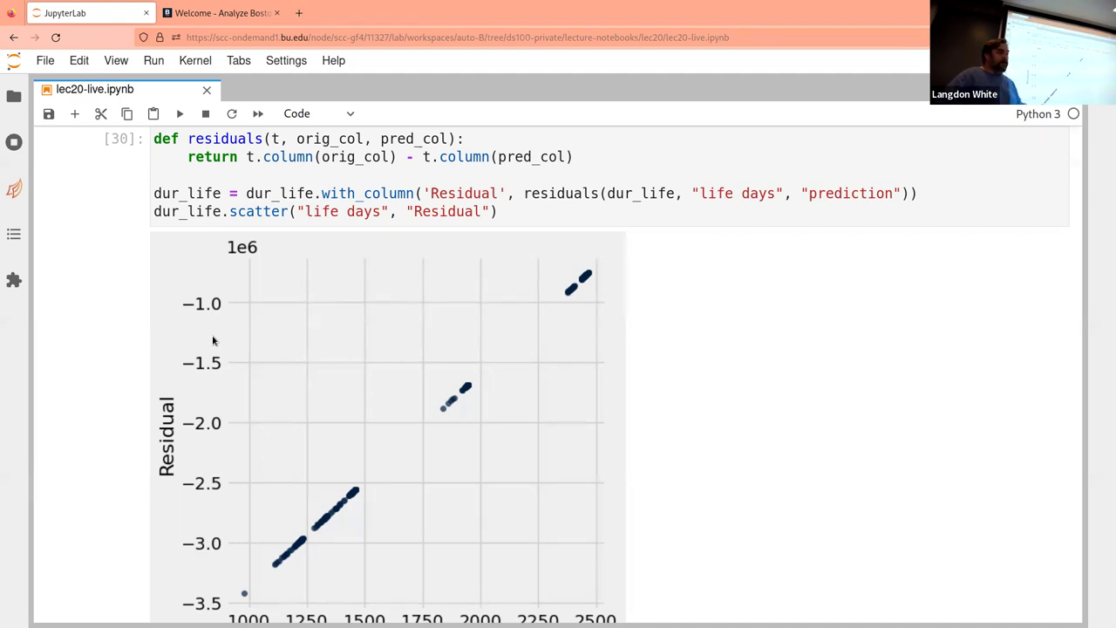
pyautogui.scroll(6, 213, 340)
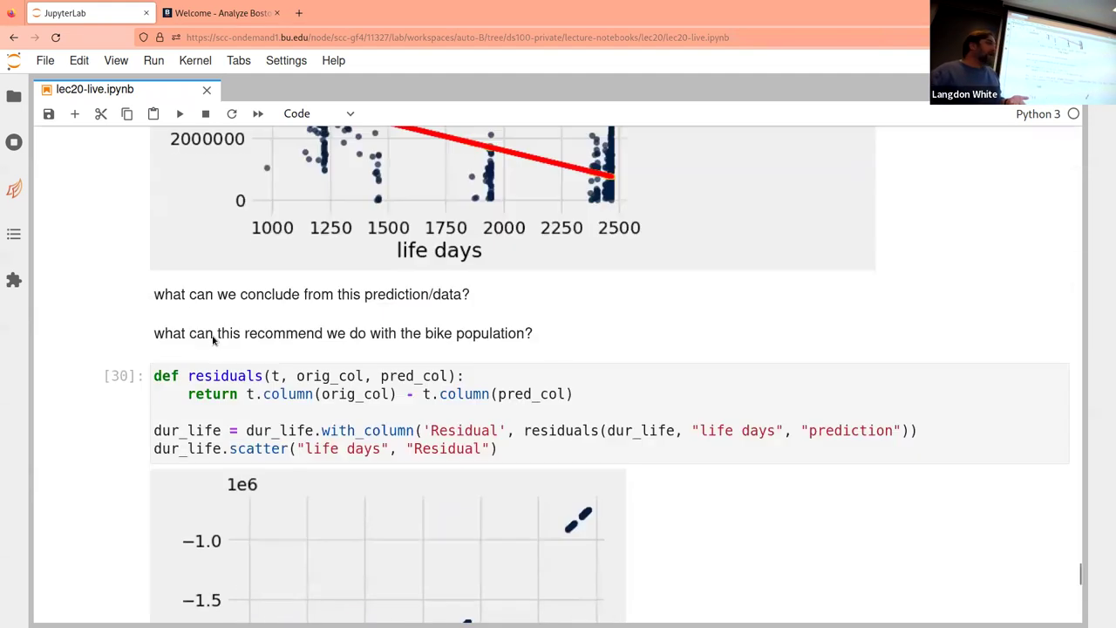